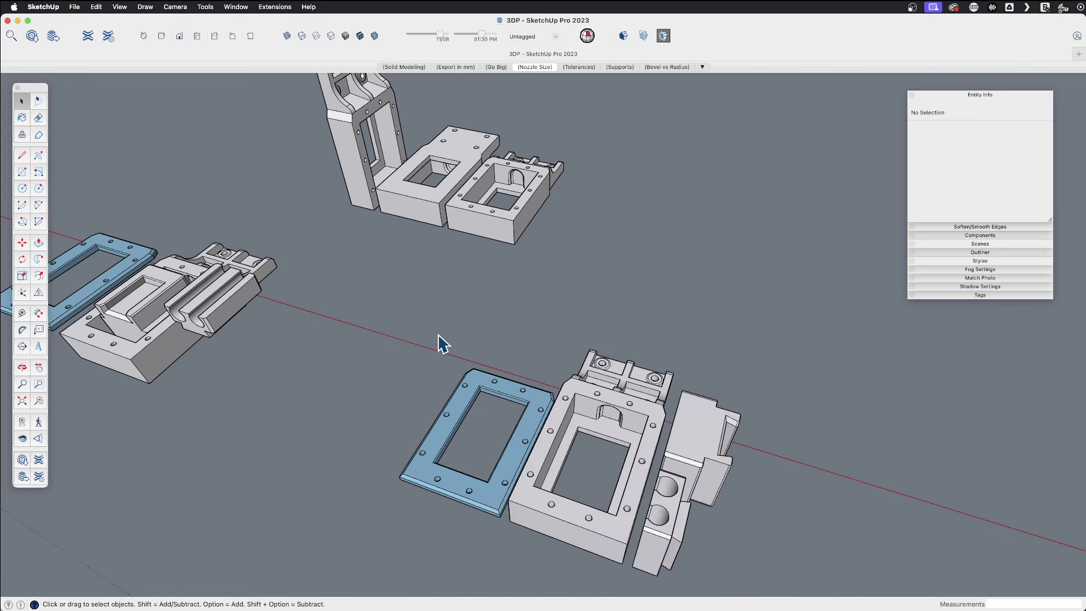
pyautogui.click(417, 67)
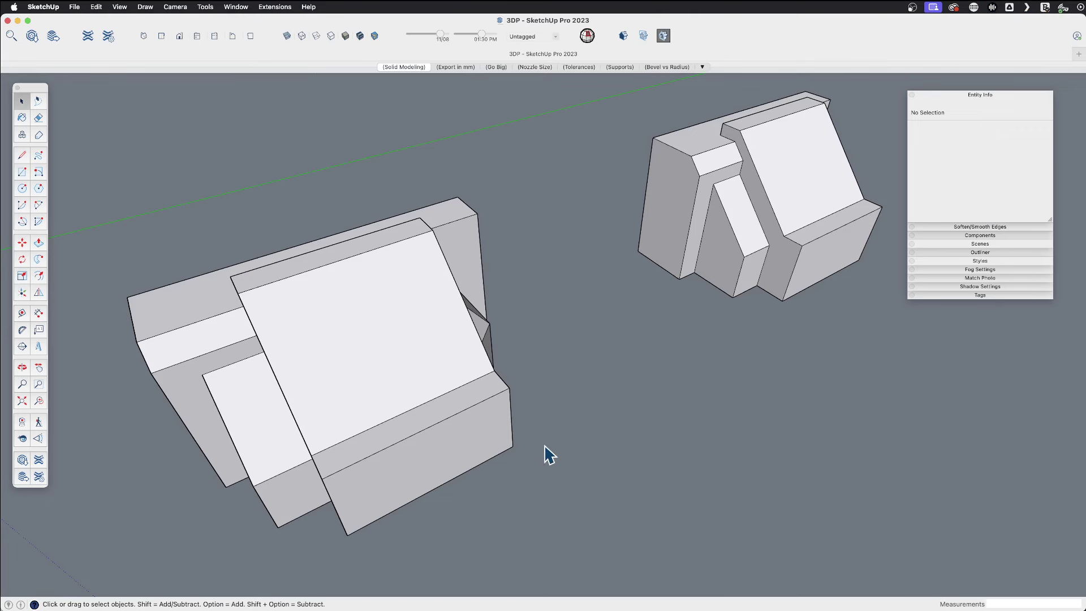
pyautogui.moveTo(558, 451); pyautogui.dragTo(572, 369, button='middle')
pyautogui.click(504, 334)
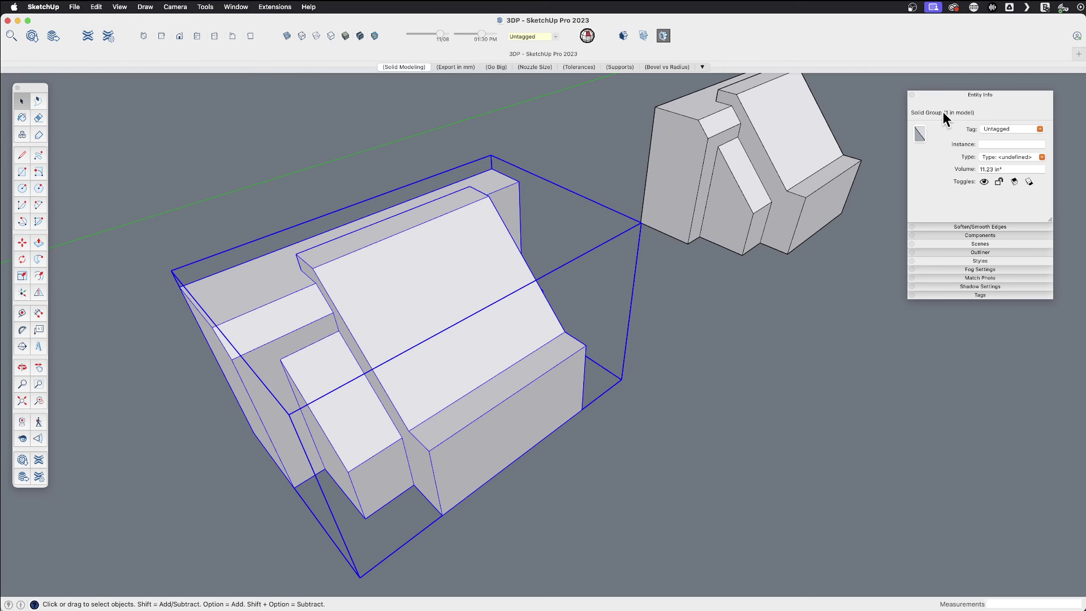
pyautogui.doubleClick(466, 348)
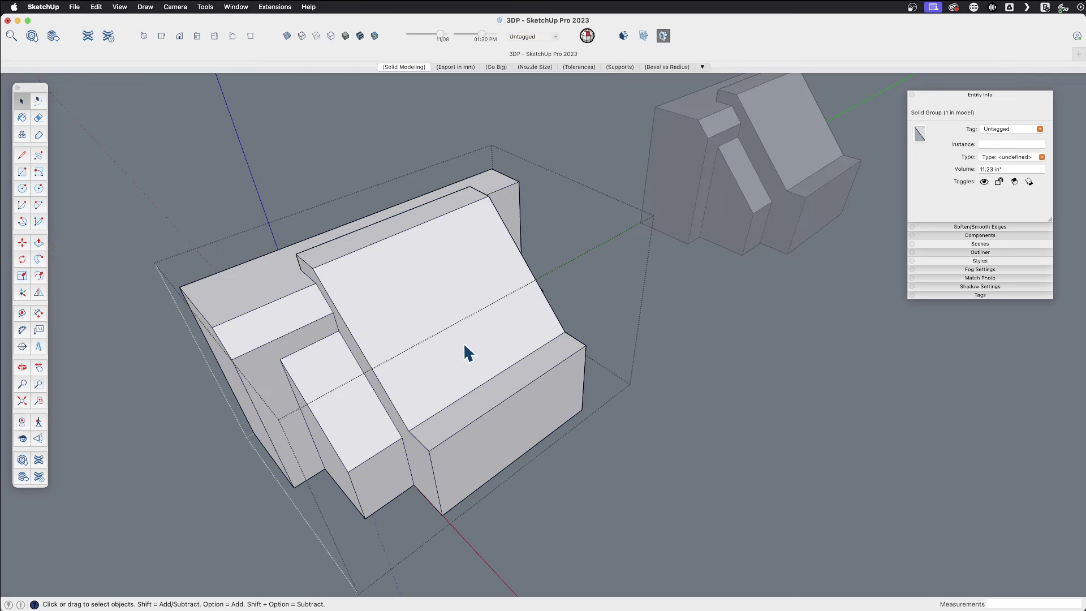
pyautogui.press('l')
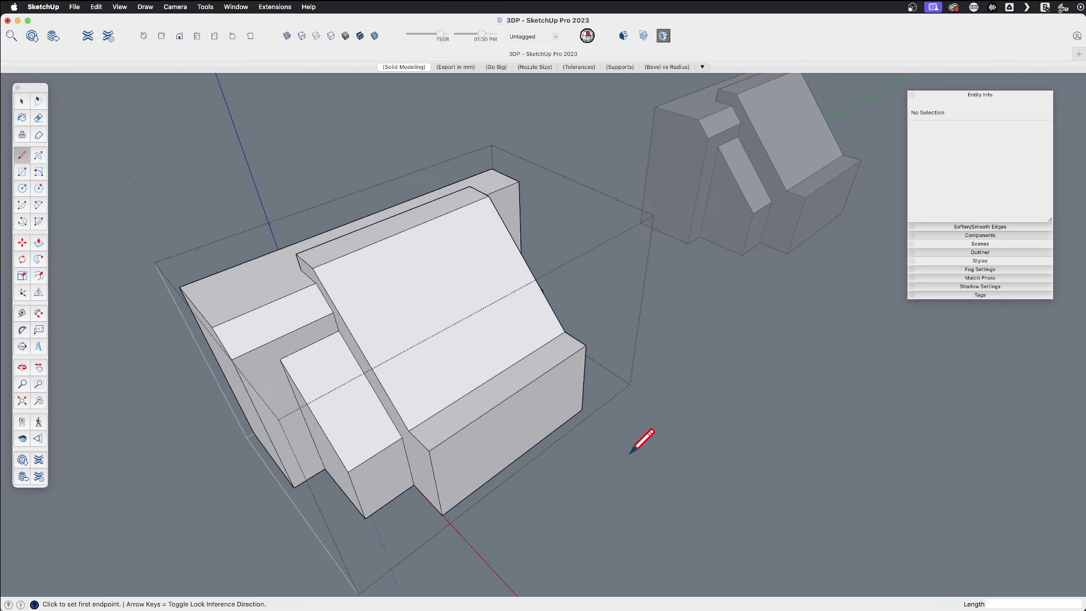
pyautogui.click(630, 452)
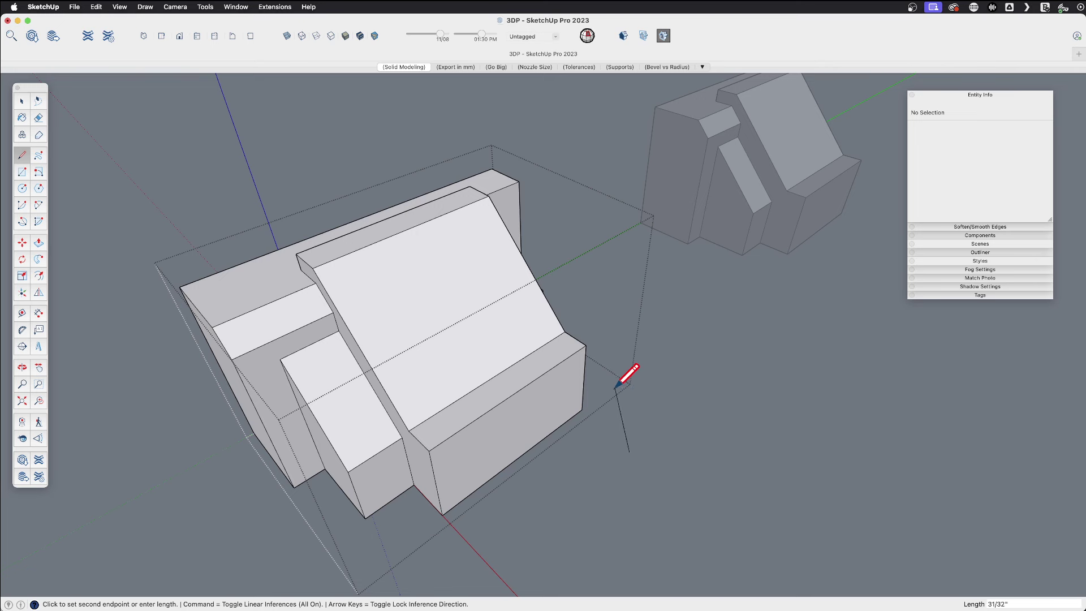
pyautogui.click(621, 355)
pyautogui.press('space')
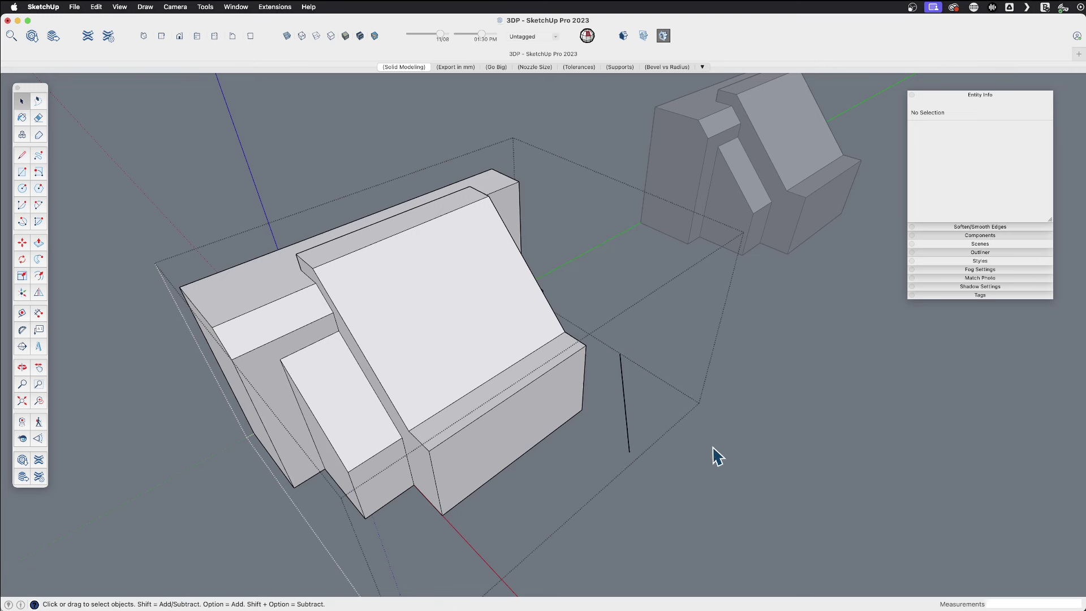
pyautogui.press('Escape')
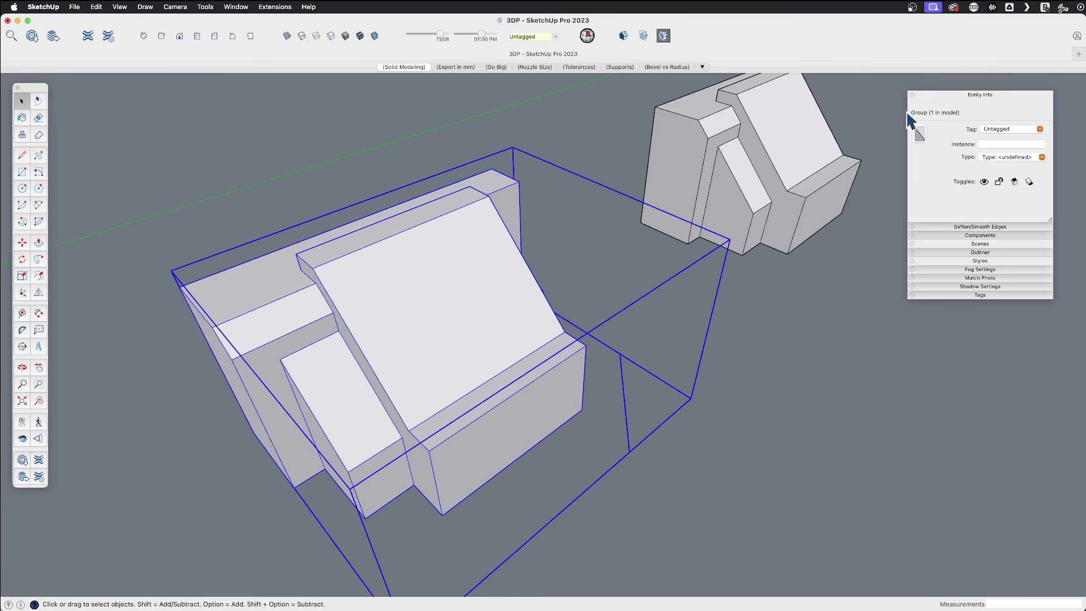
pyautogui.doubleClick(521, 379)
pyautogui.press('e')
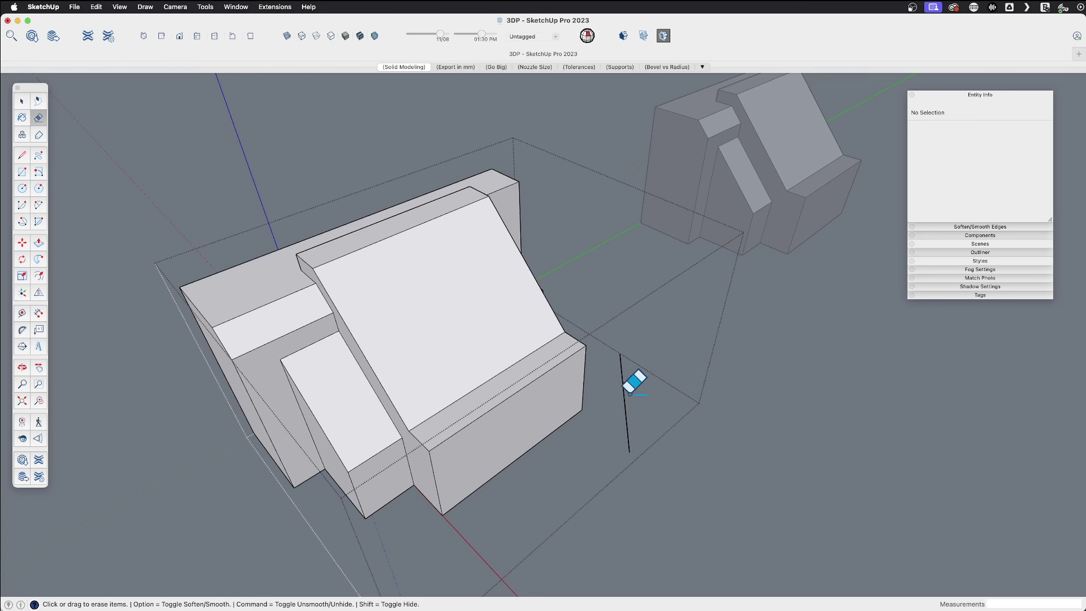
pyautogui.moveTo(640, 391); pyautogui.dragTo(623, 396)
pyautogui.press('space')
pyautogui.click(462, 340)
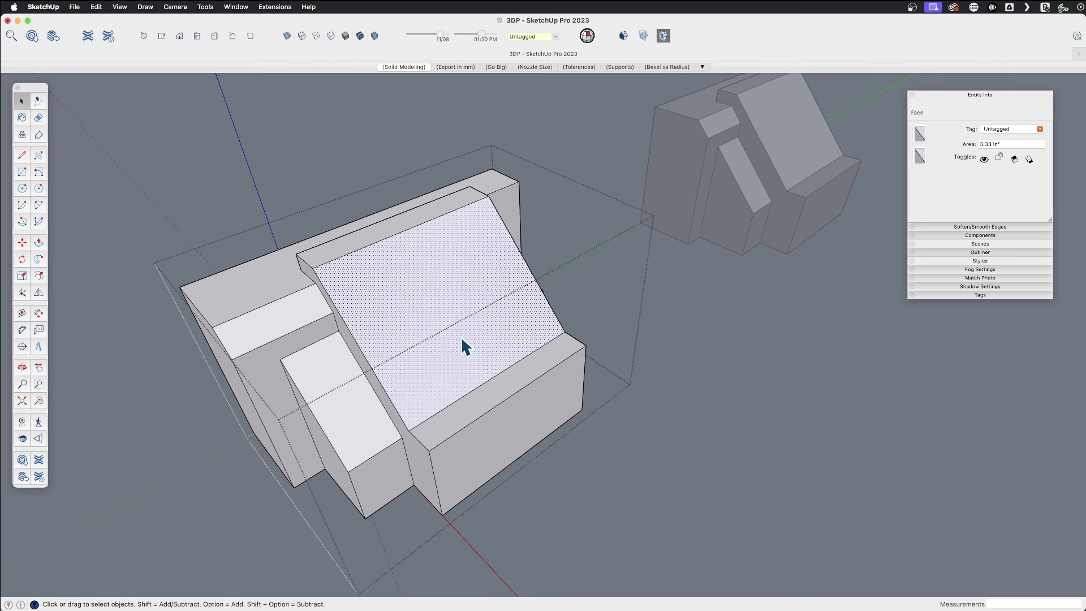
pyautogui.press('Delete')
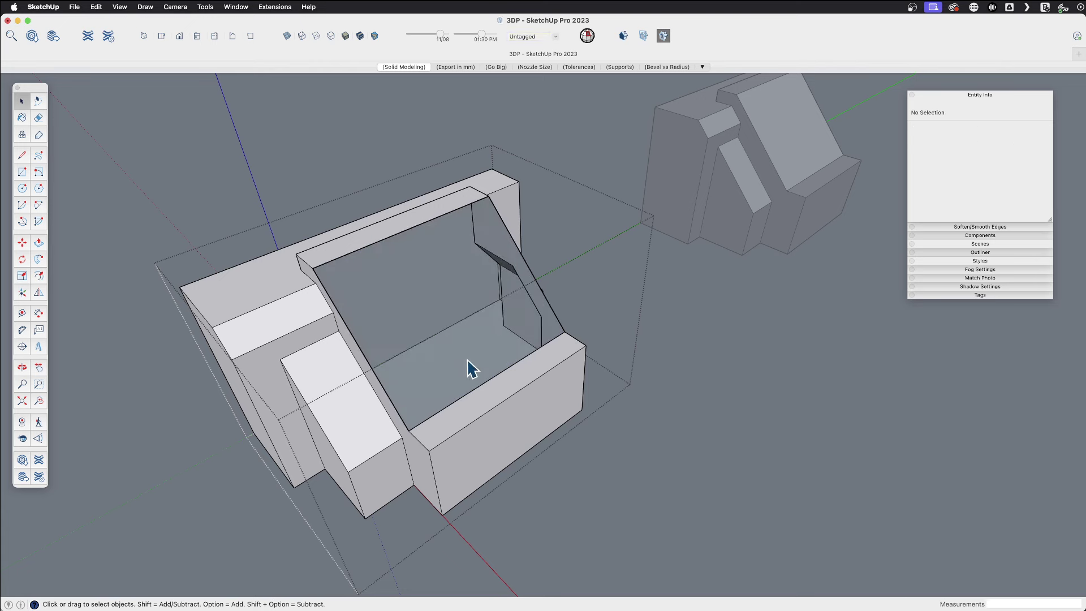
pyautogui.press('super+z')
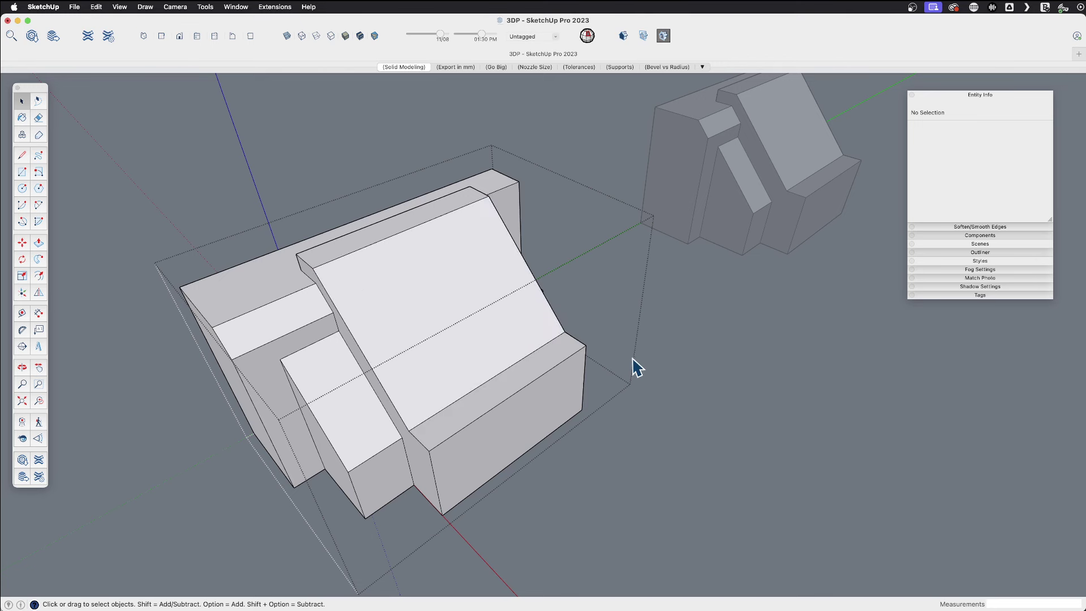
pyautogui.click(634, 455)
pyautogui.click(437, 305)
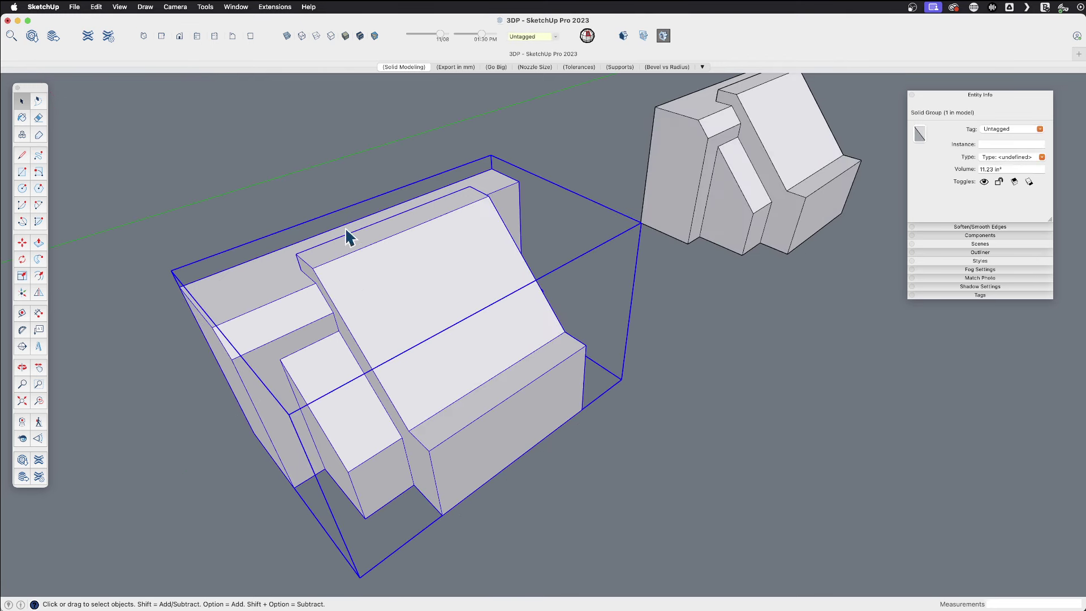
pyautogui.scroll(-2, 407, 357)
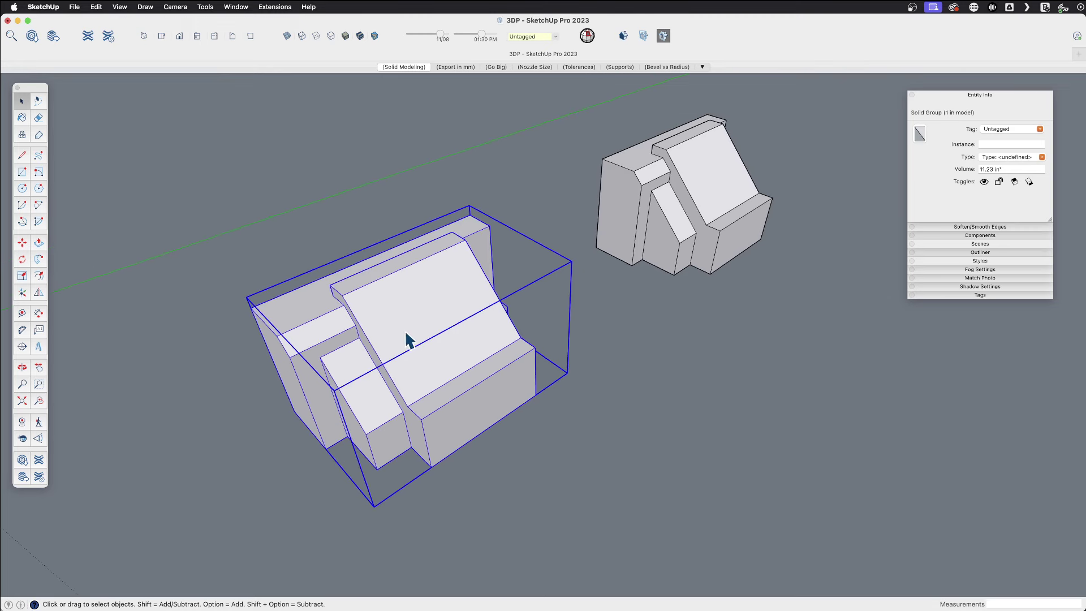
pyautogui.click(752, 230)
pyautogui.moveTo(752, 231); pyautogui.dragTo(577, 226, button='middle')
pyautogui.scroll(6, 543, 298)
pyautogui.hotkey('shift', 'x')
pyautogui.moveTo(489, 352); pyautogui.dragTo(456, 402, button='middle')
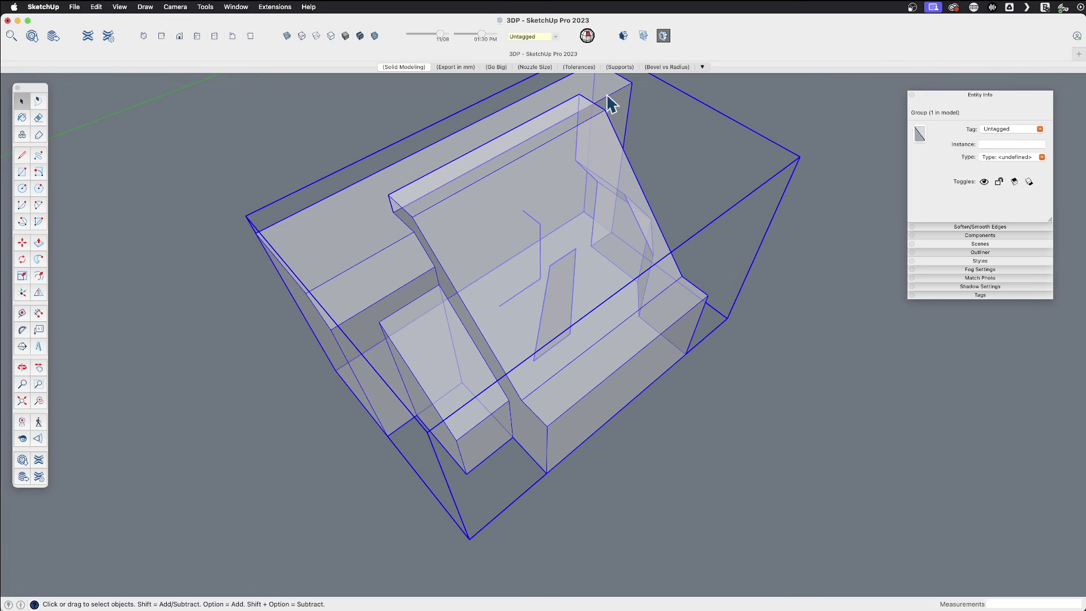
pyautogui.scroll(-6, 613, 252)
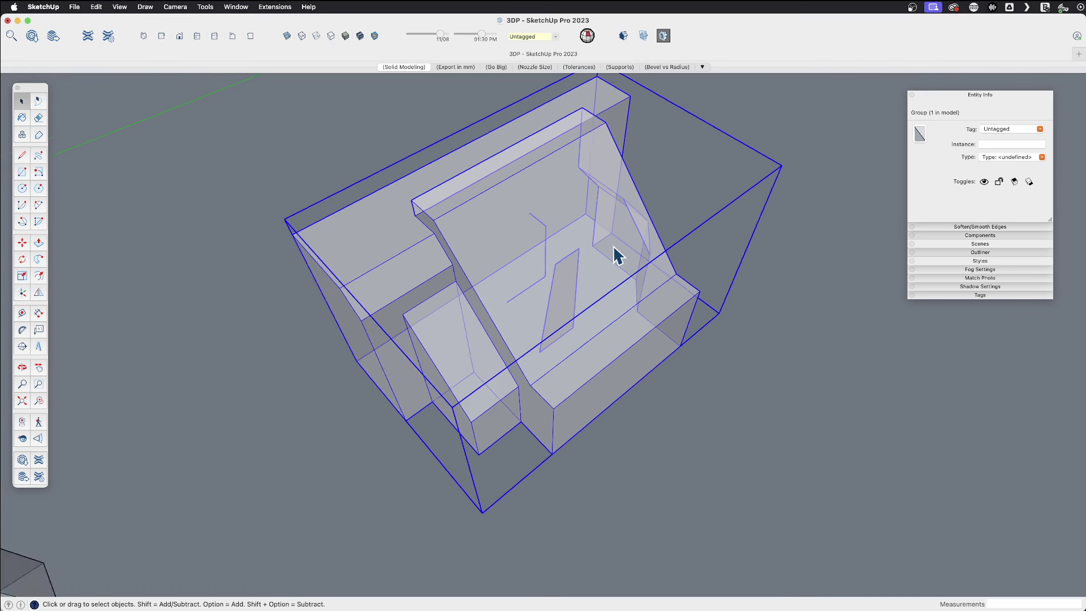
pyautogui.moveTo(605, 319); pyautogui.dragTo(512, 227, button='middle')
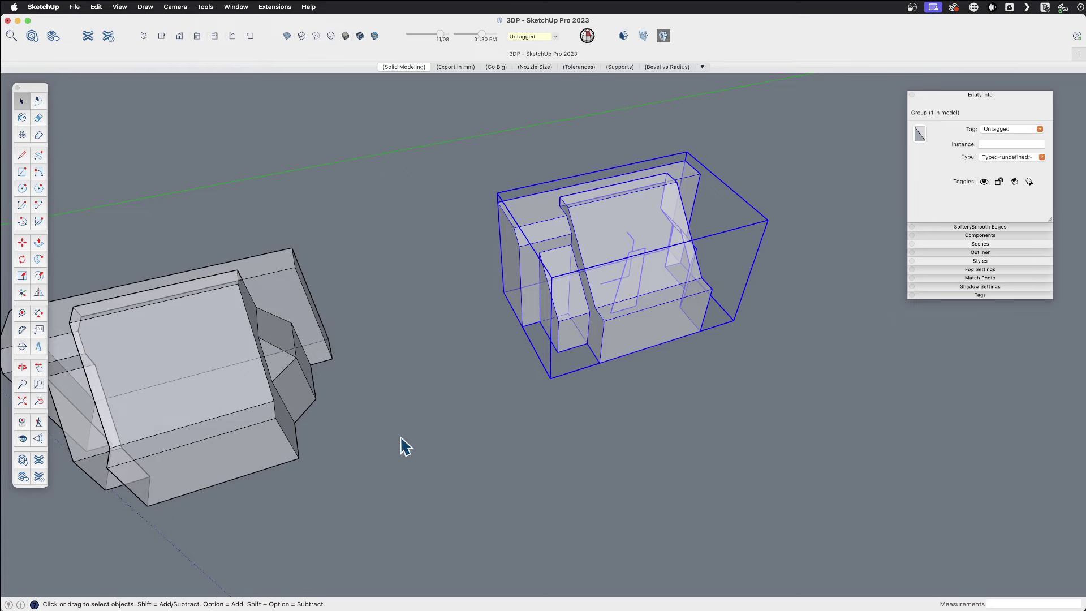
pyautogui.moveTo(351, 443); pyautogui.dragTo(635, 366, button='middle')
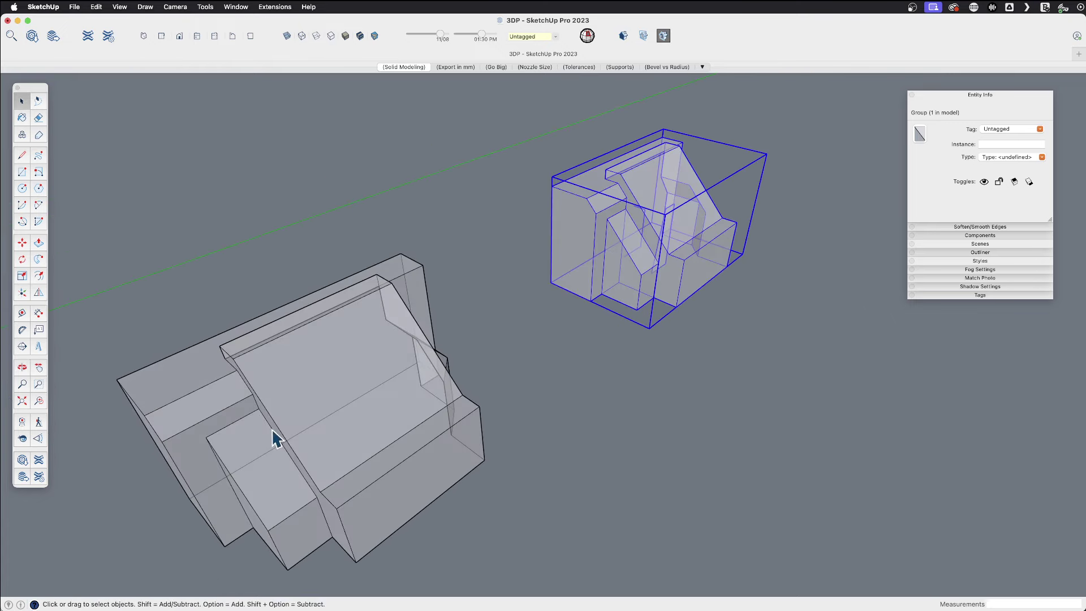
pyautogui.click(597, 369)
pyautogui.press('x')
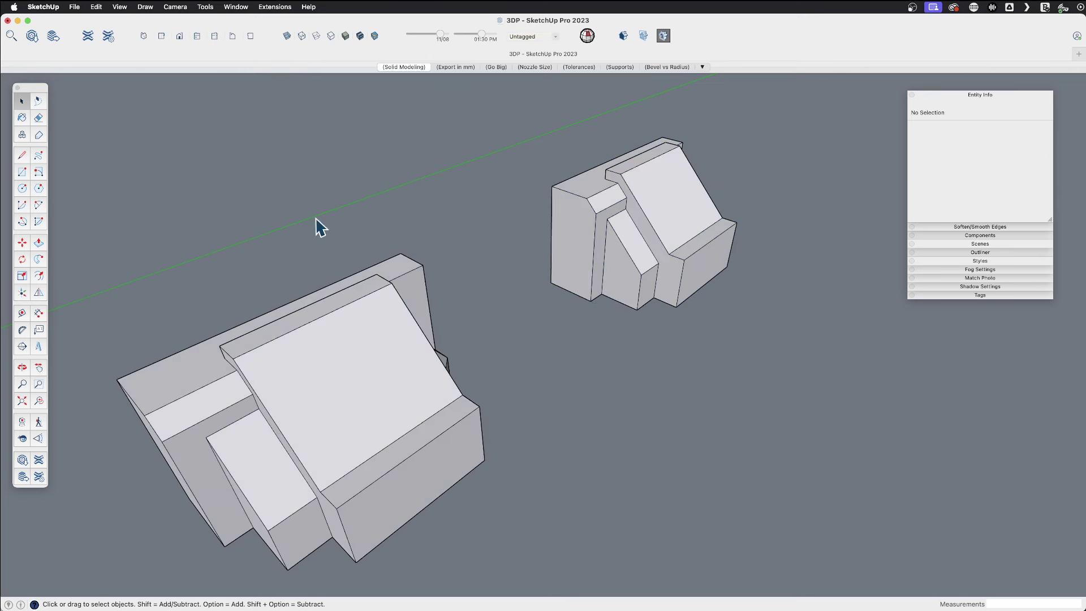
pyautogui.moveTo(391, 407); pyautogui.dragTo(475, 371, button='middle')
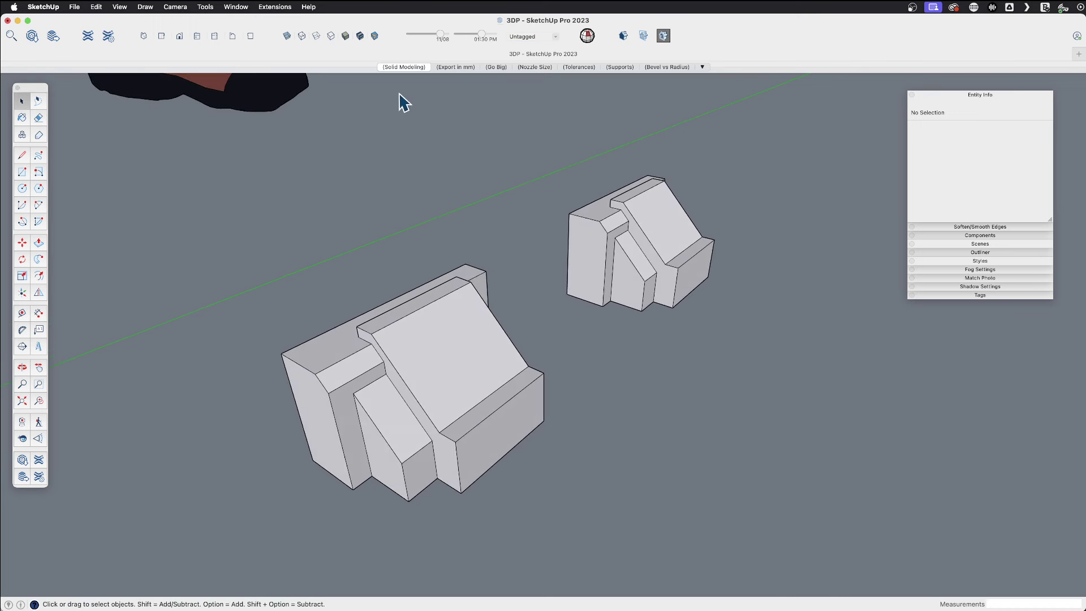
# Check the model units in Model Info, then reselect the larger solid group for export
pyautogui.click(469, 359)
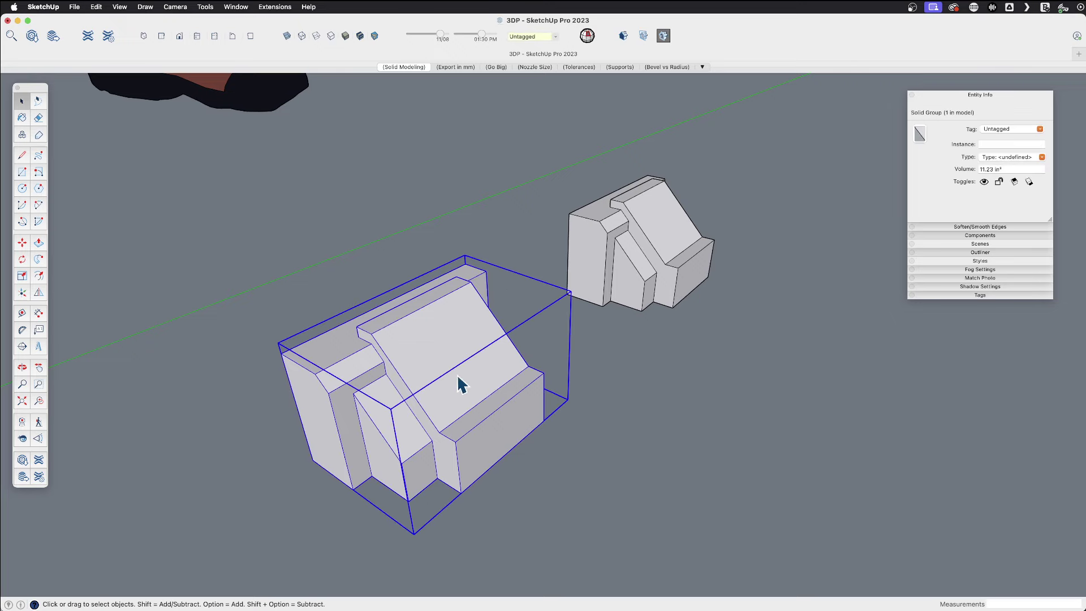
pyautogui.scroll(5, 396, 472)
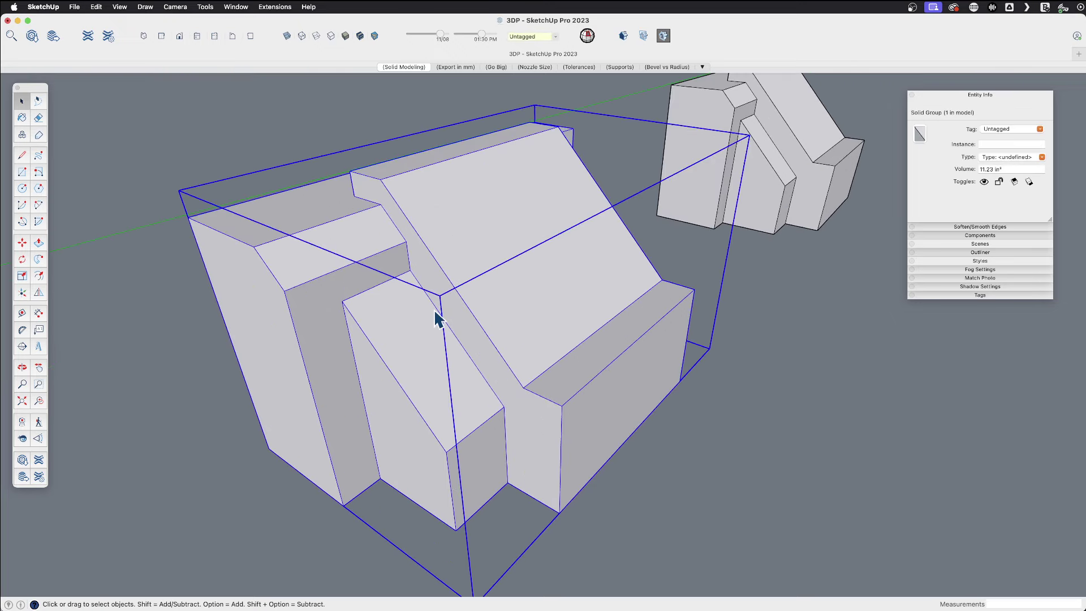
pyautogui.moveTo(439, 315); pyautogui.dragTo(401, 354, button='middle')
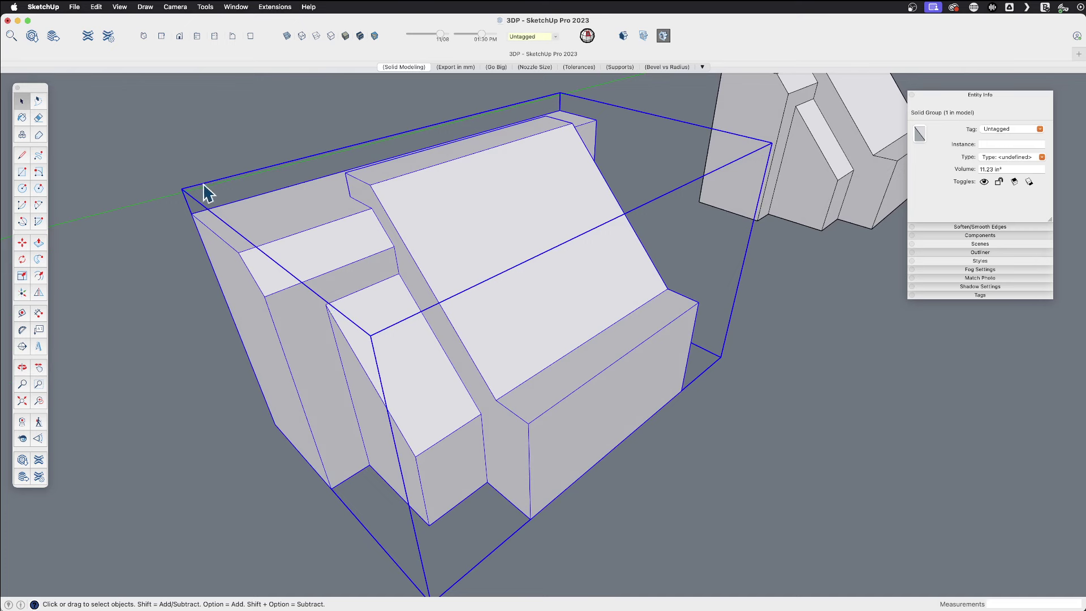
pyautogui.click(241, 9)
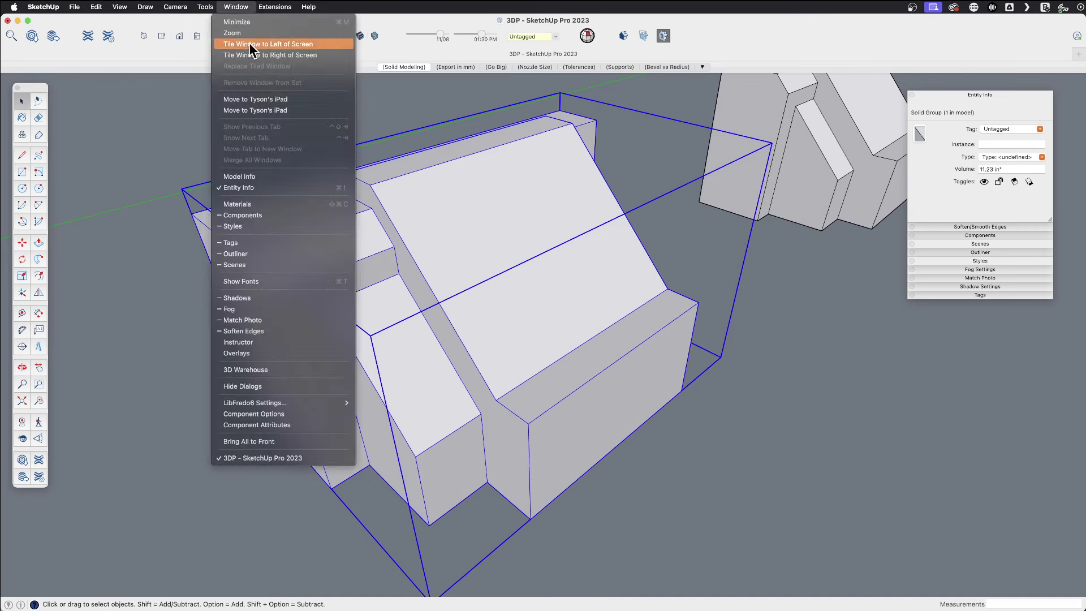
pyautogui.click(276, 175)
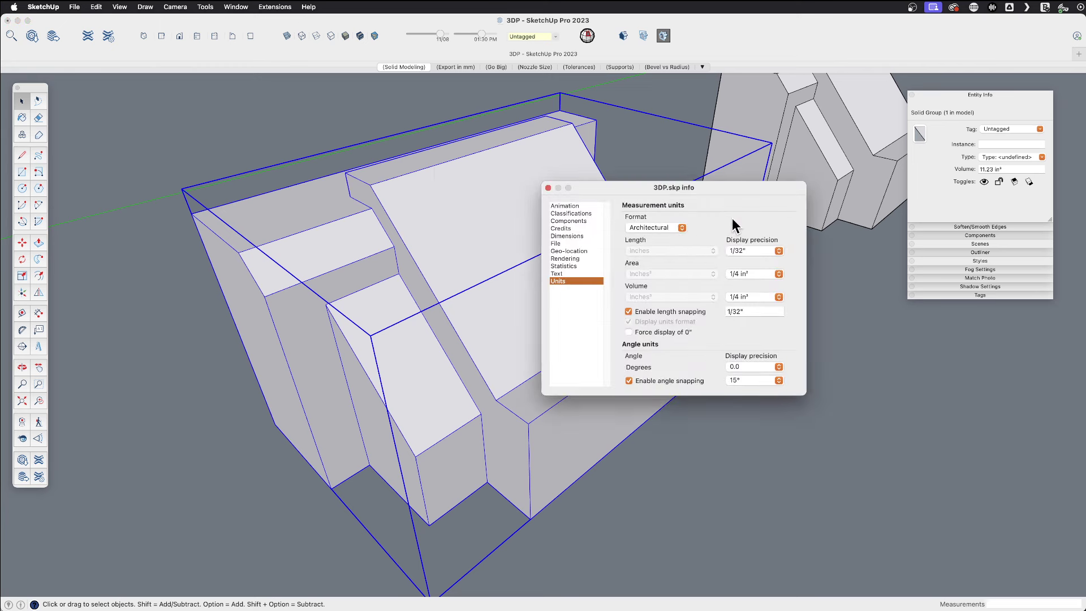
pyautogui.click(548, 188)
pyautogui.click(244, 117)
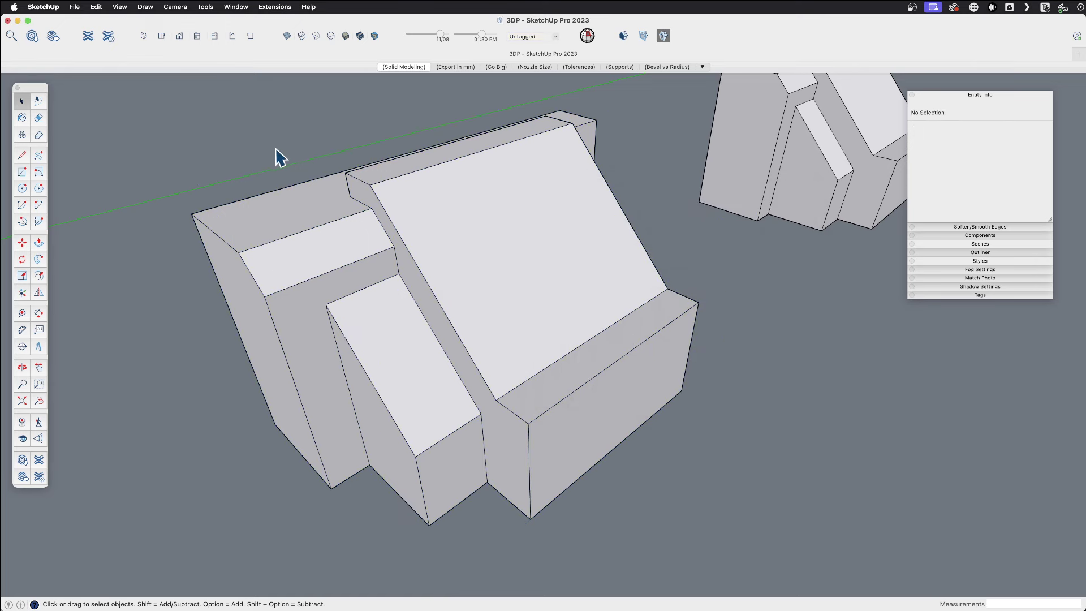
pyautogui.click(410, 230)
# Keep the STL export options at Binary and Millimeters, confirm, and cancel the save dialog
pyautogui.click(75, 6)
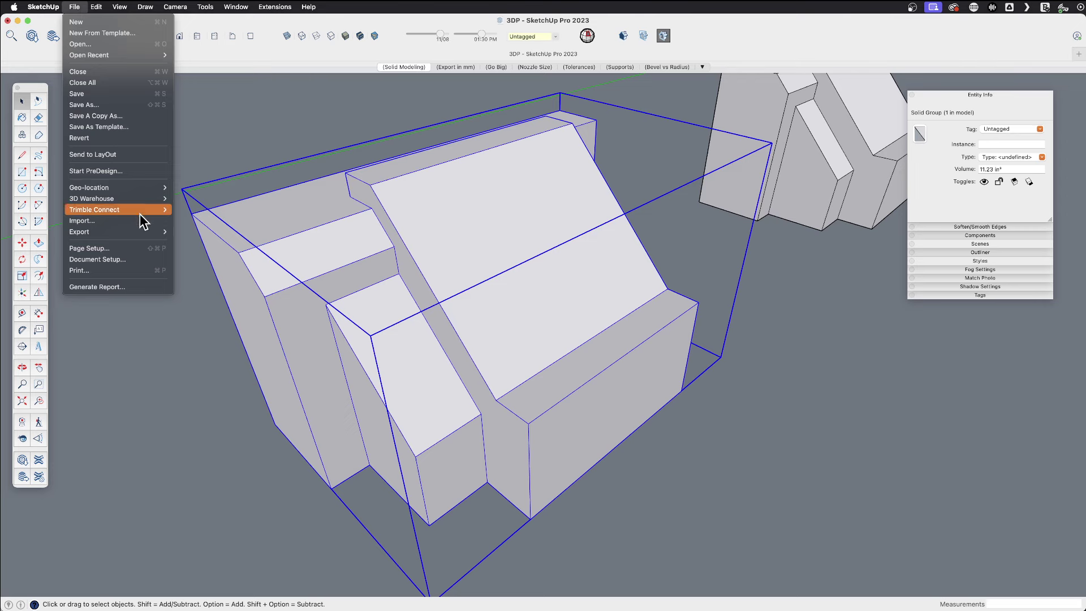
pyautogui.moveTo(143, 231)
pyautogui.click(205, 233)
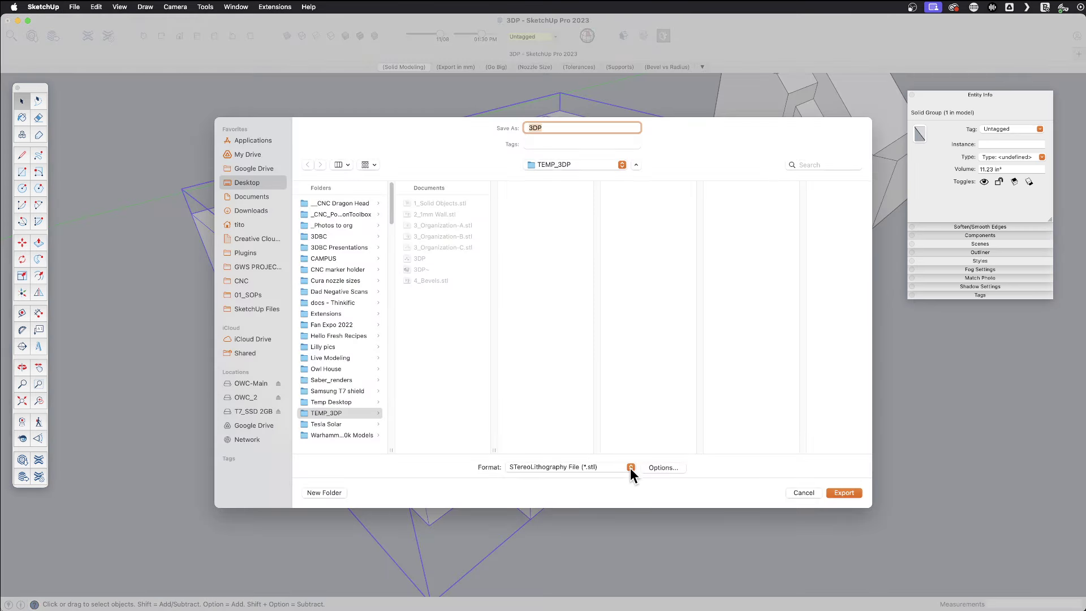
pyautogui.click(630, 467)
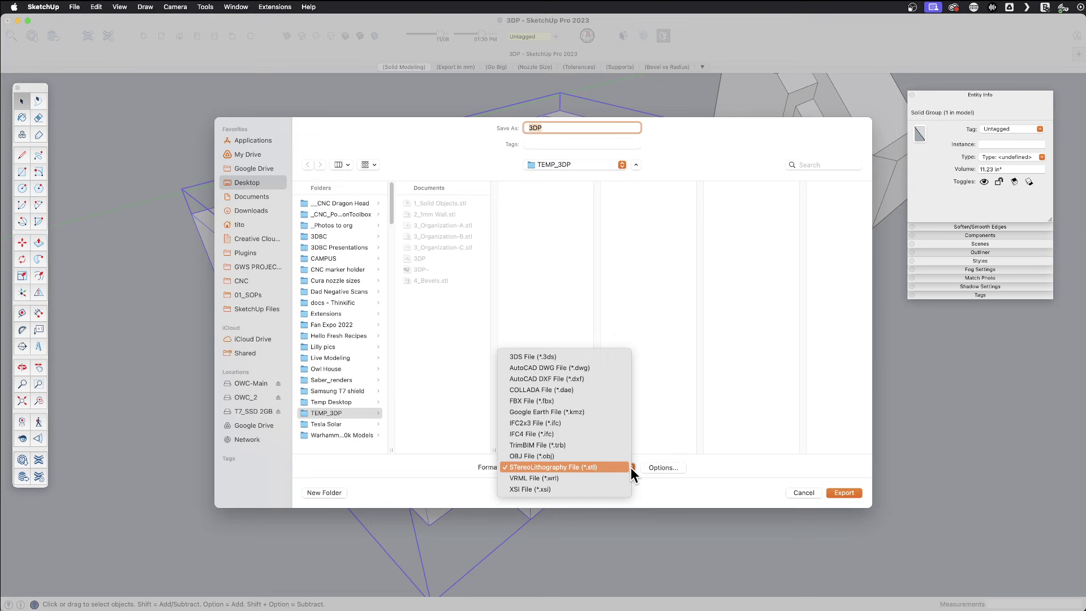
pyautogui.click(563, 470)
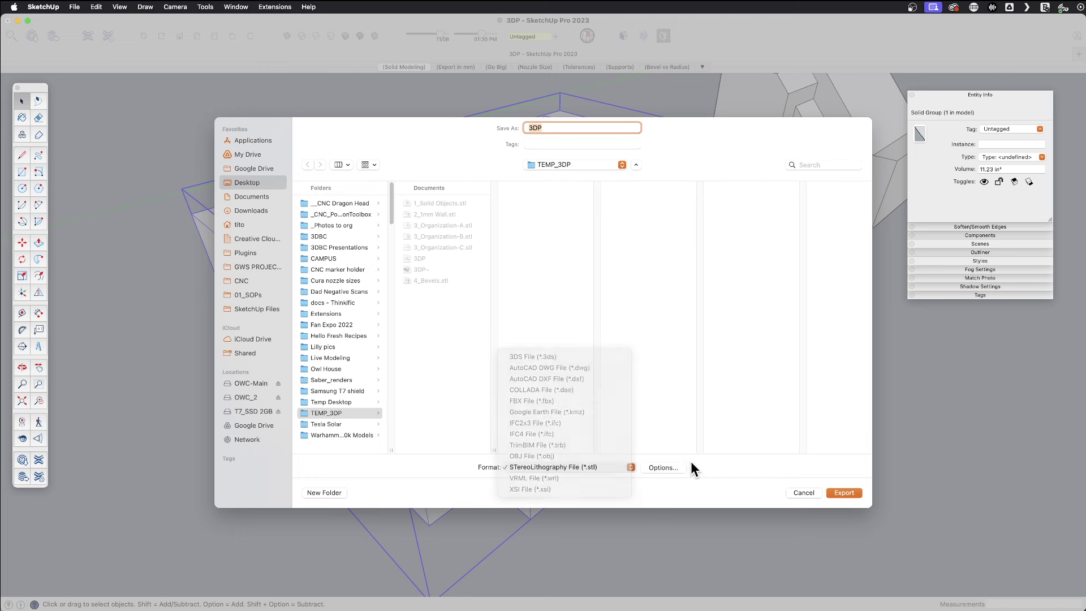
pyautogui.click(662, 469)
pyautogui.click(717, 273)
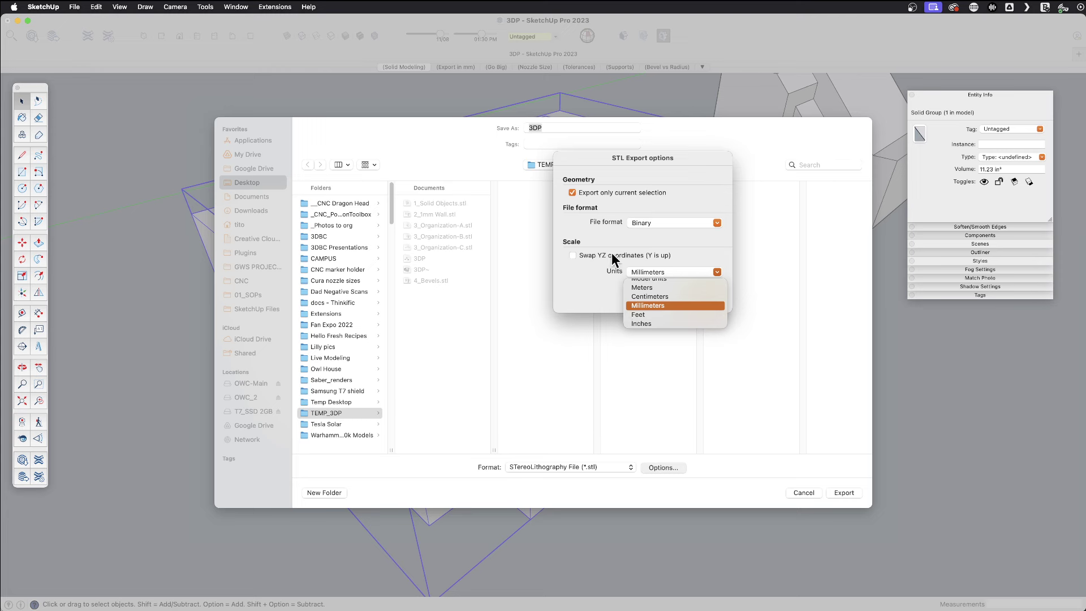
pyautogui.click(657, 306)
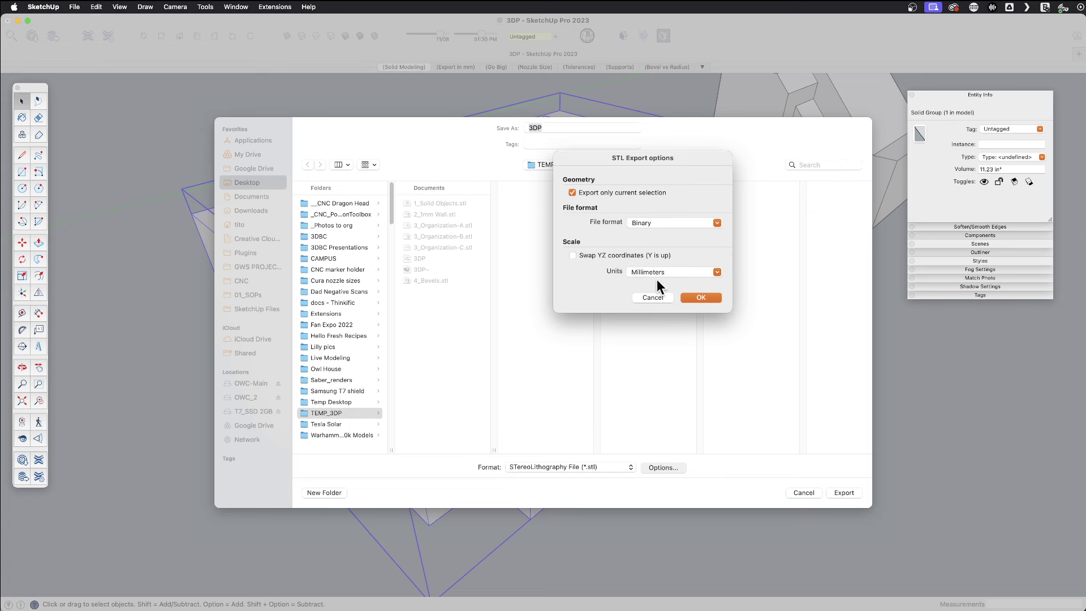
pyautogui.click(699, 299)
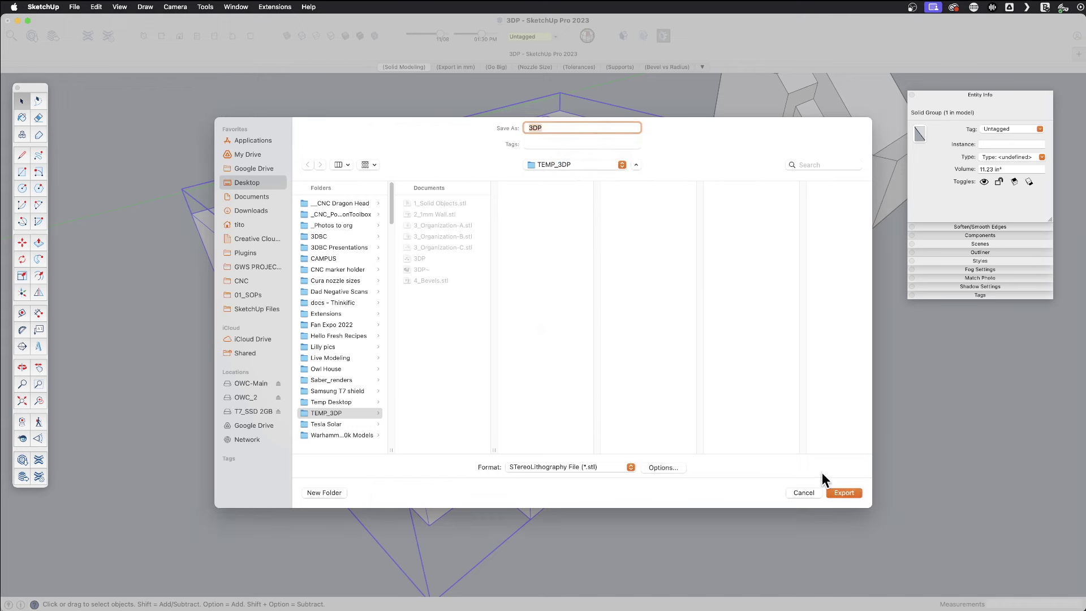
pyautogui.click(803, 493)
# Deselect the part, switch to UltiMaker Cura, and zoom out and orbit over the empty build plate
pyautogui.click(690, 453)
pyautogui.press('super+Tab')
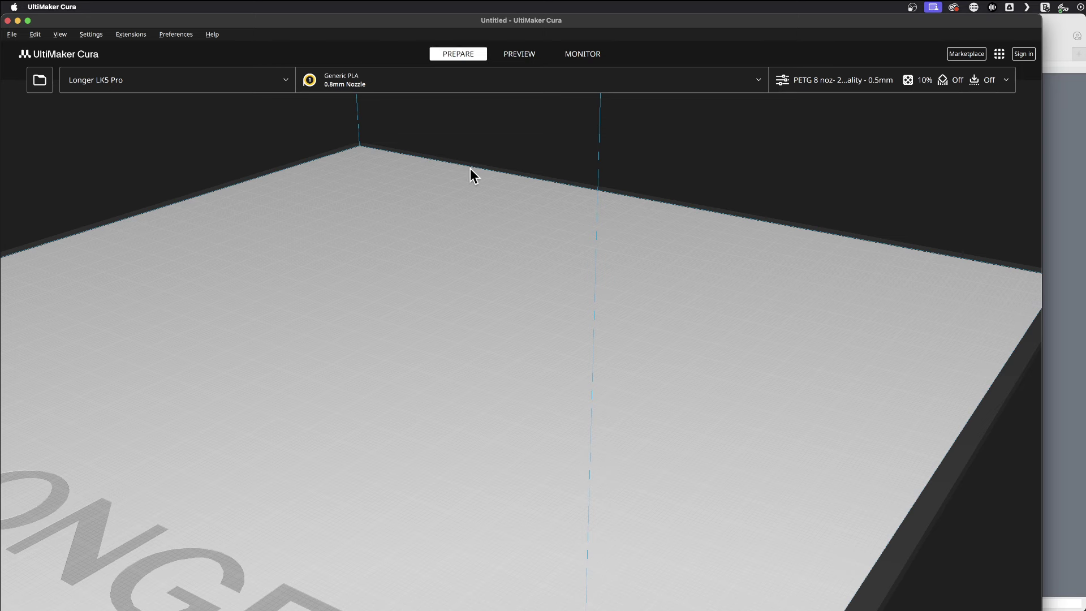
pyautogui.scroll(-5, 552, 409)
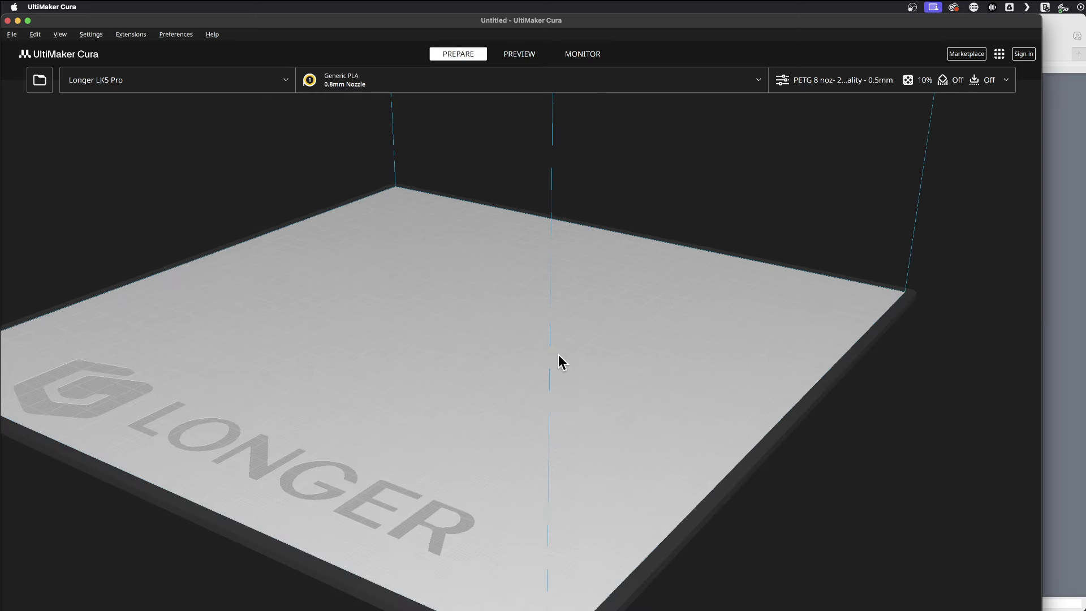
pyautogui.moveTo(535, 384); pyautogui.dragTo(561, 426, button='right')
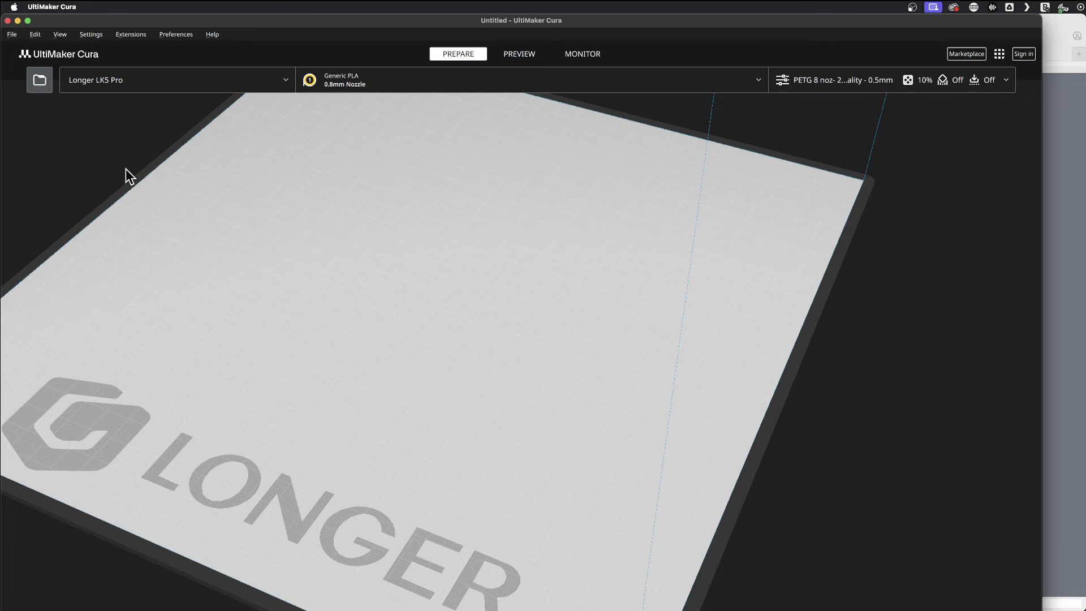
# Load 1_Solid Objects.stl onto the Cura build plate
pyautogui.press('super+o')
pyautogui.click(535, 264)
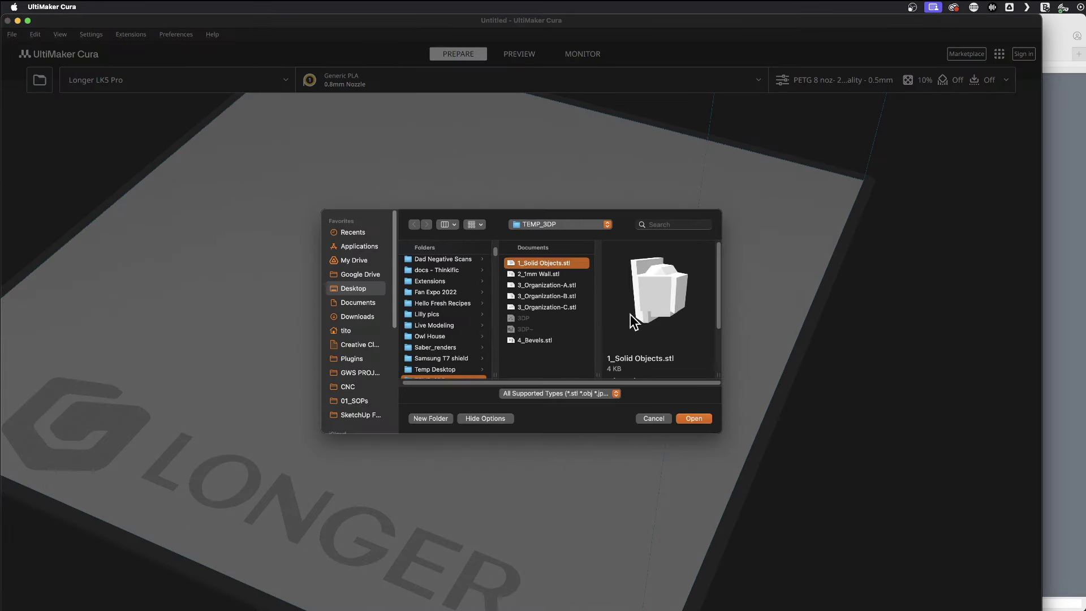
pyautogui.click(691, 417)
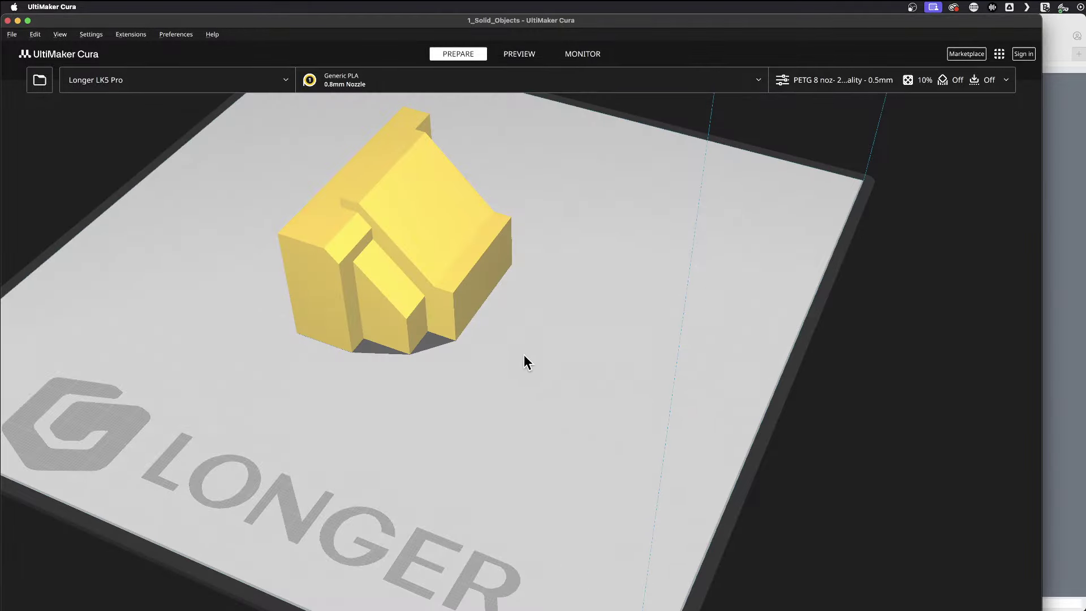
pyautogui.moveTo(524, 356); pyautogui.dragTo(497, 343, button='right')
# Move the loaded model along X to 54.4361 mm
pyautogui.click(471, 306)
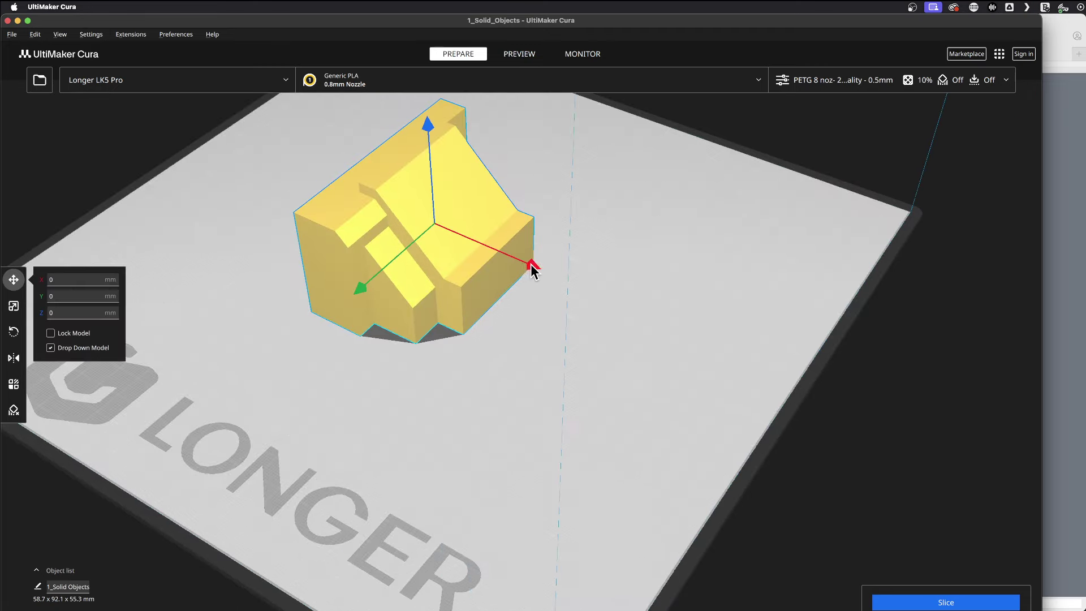
pyautogui.moveTo(535, 273); pyautogui.dragTo(651, 312)
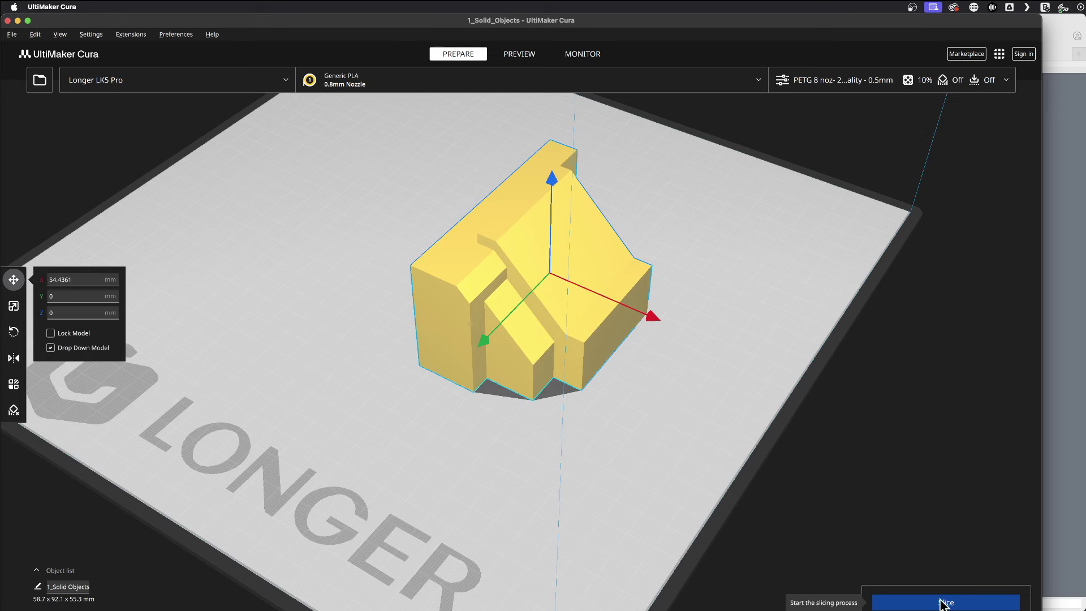
pyautogui.click(380, 80)
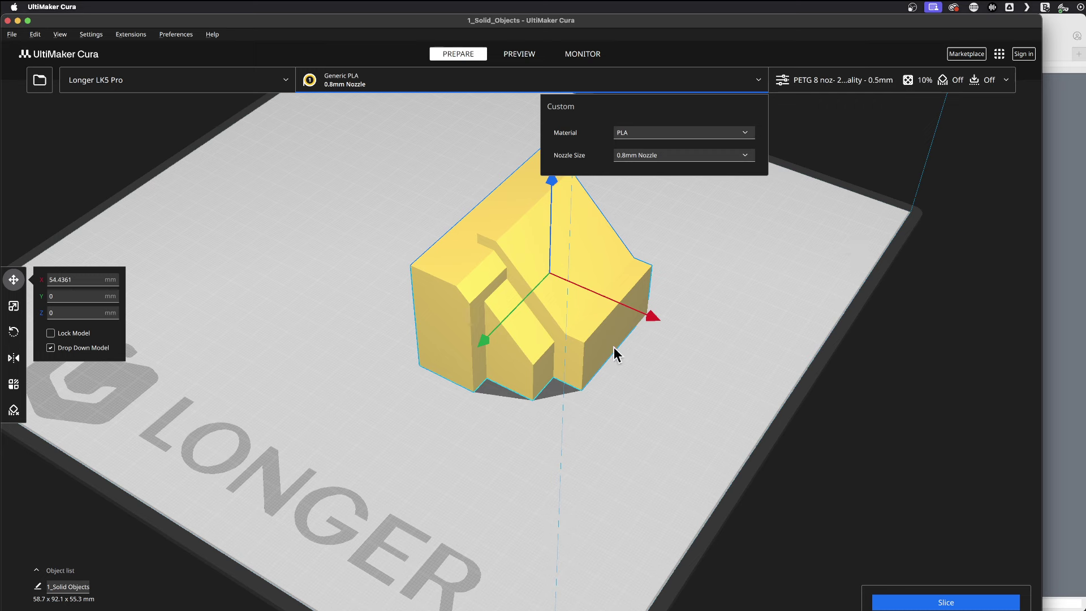
# Switch to the 0.4mm nozzle and slice the model at Standard Quality 0.2mm
pyautogui.click(747, 155)
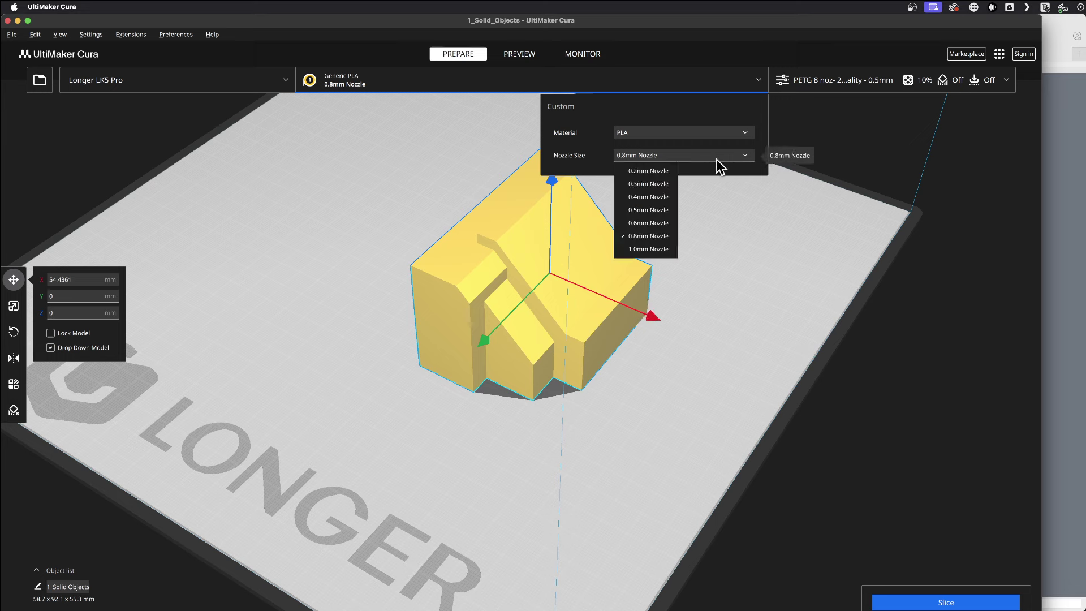
pyautogui.click(644, 196)
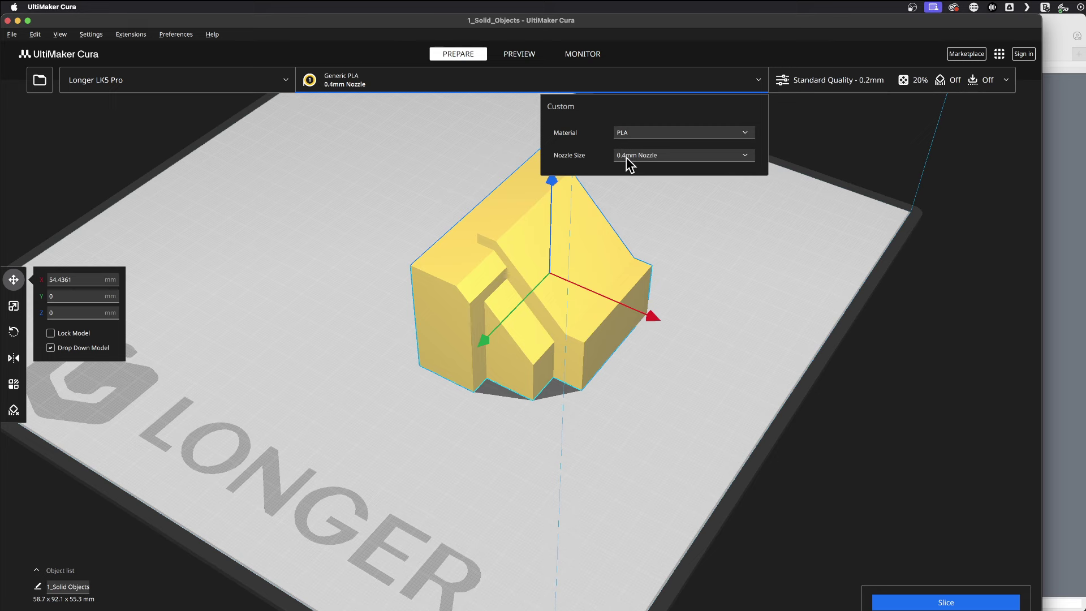
pyautogui.click(945, 601)
pyautogui.click(944, 603)
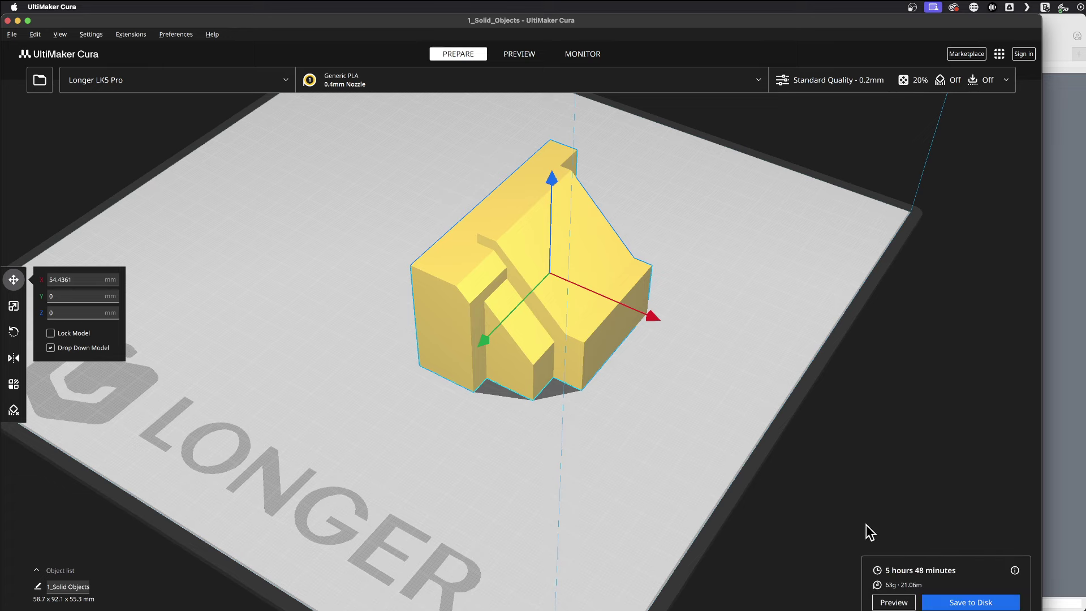
pyautogui.click(894, 603)
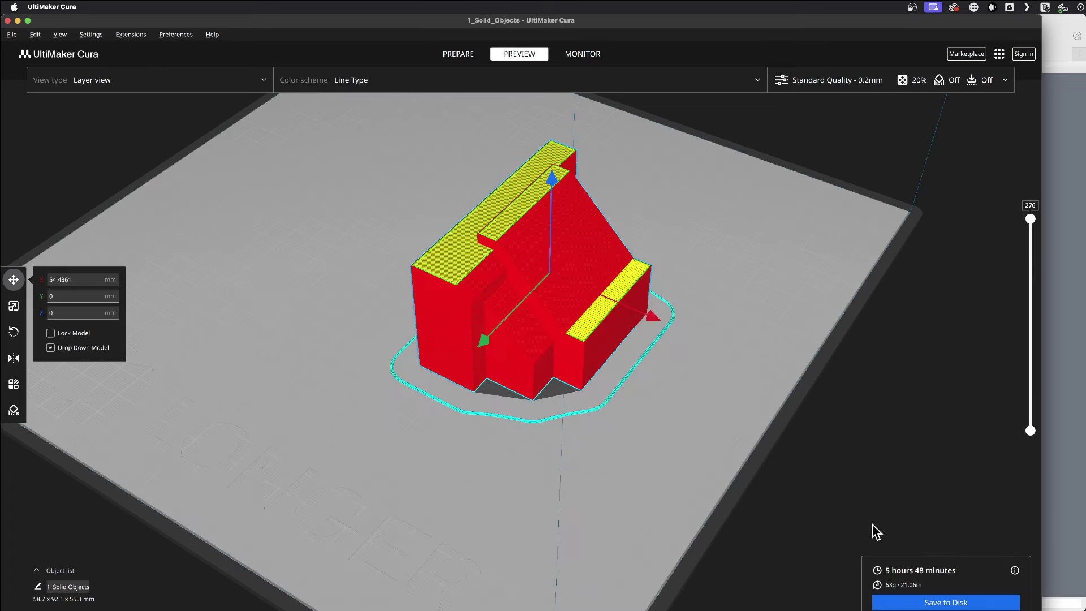
pyautogui.scroll(5, 752, 253)
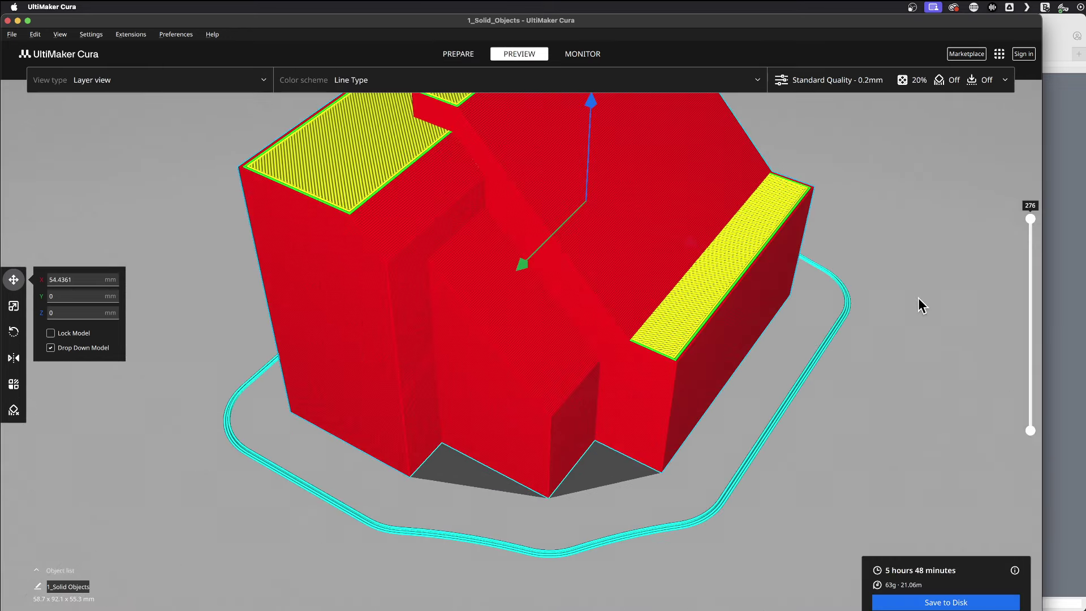
pyautogui.moveTo(890, 317); pyautogui.dragTo(833, 291, button='right')
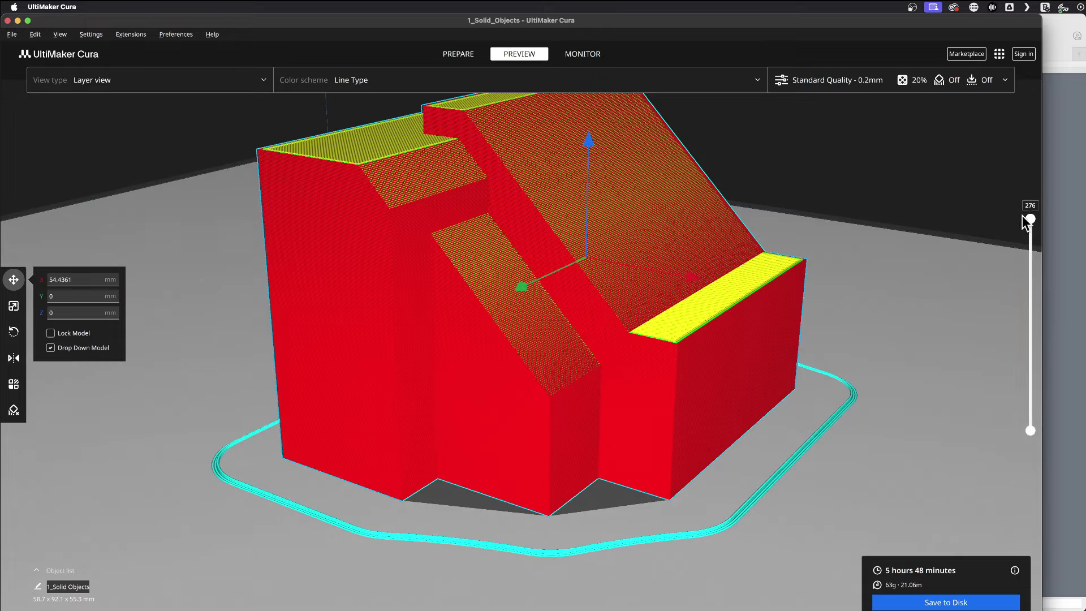
pyautogui.moveTo(1031, 221); pyautogui.dragTo(1049, 392)
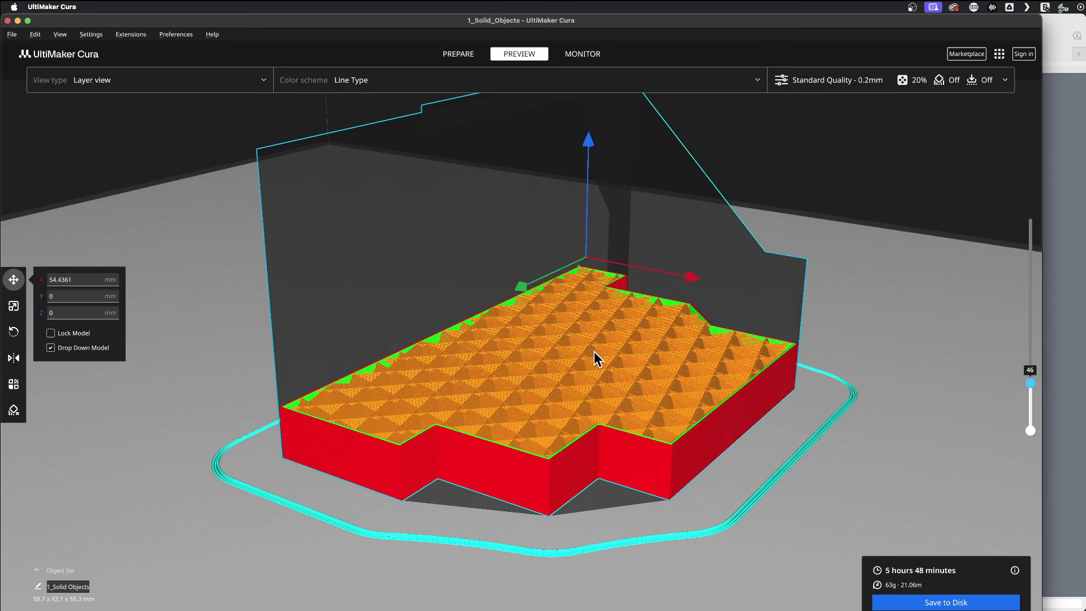
pyautogui.moveTo(1028, 385); pyautogui.dragTo(999, 212)
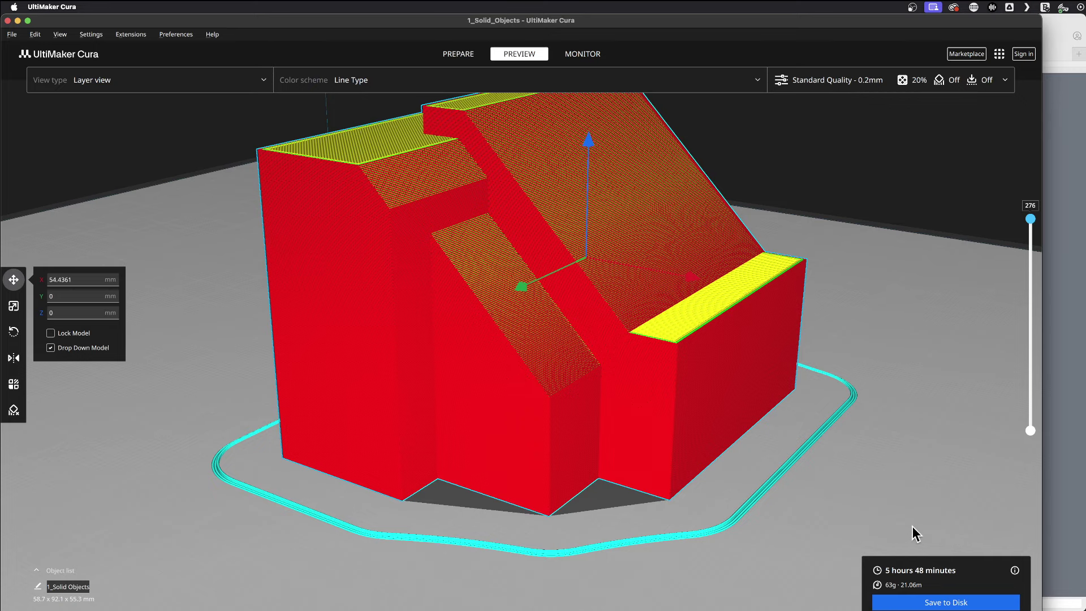
pyautogui.scroll(-5, 605, 509)
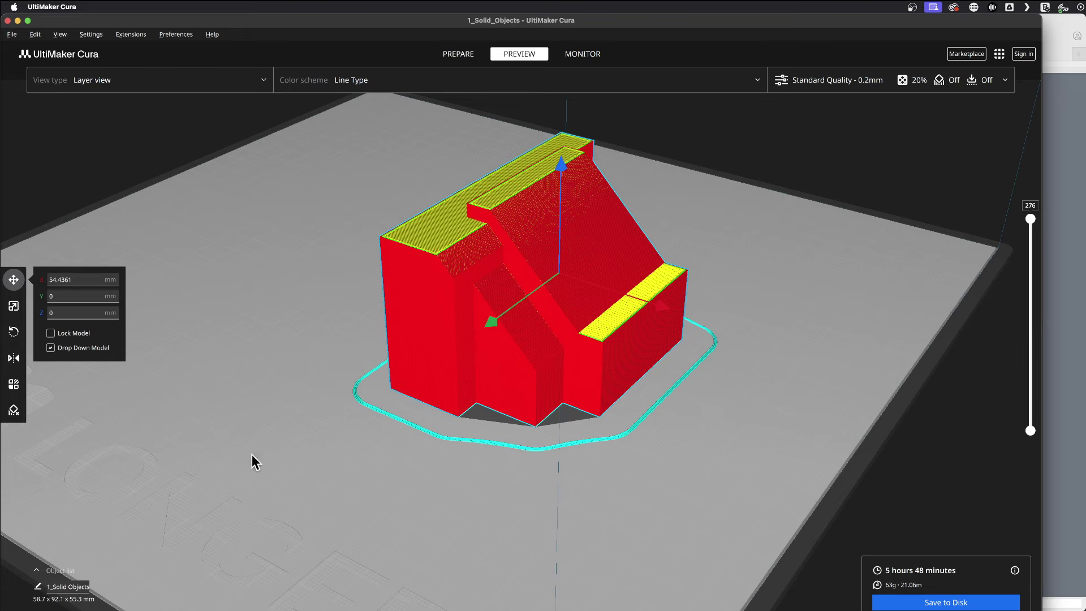
# Return to SketchUp and pan and orbit to the rounded divided tray and round lattice part
pyautogui.click(1060, 342)
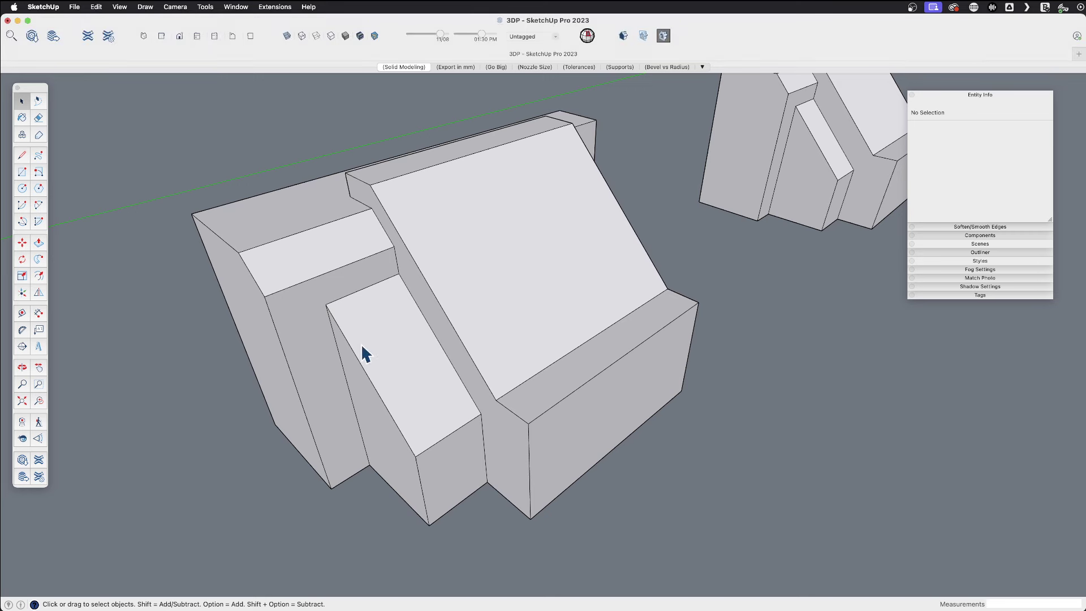
pyautogui.scroll(-10, 442, 373)
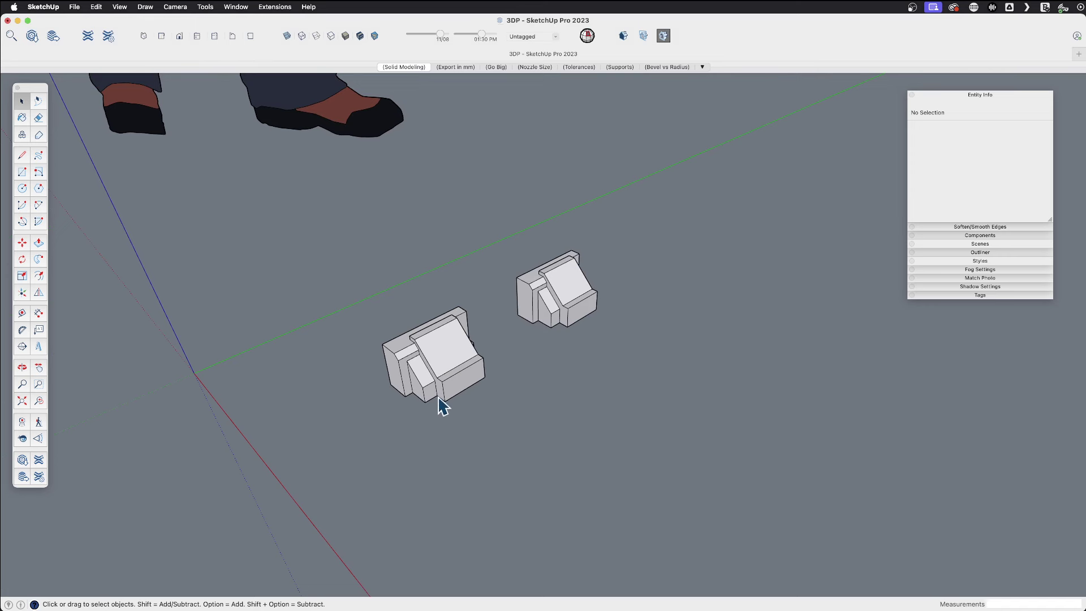
pyautogui.rightClick(502, 394)
pyautogui.click(552, 406)
pyautogui.keyDown('shift'); pyautogui.moveTo(593, 409); pyautogui.dragTo(354, 368, button='middle'); pyautogui.keyUp('shift')
pyautogui.scroll(-3, 258, 369)
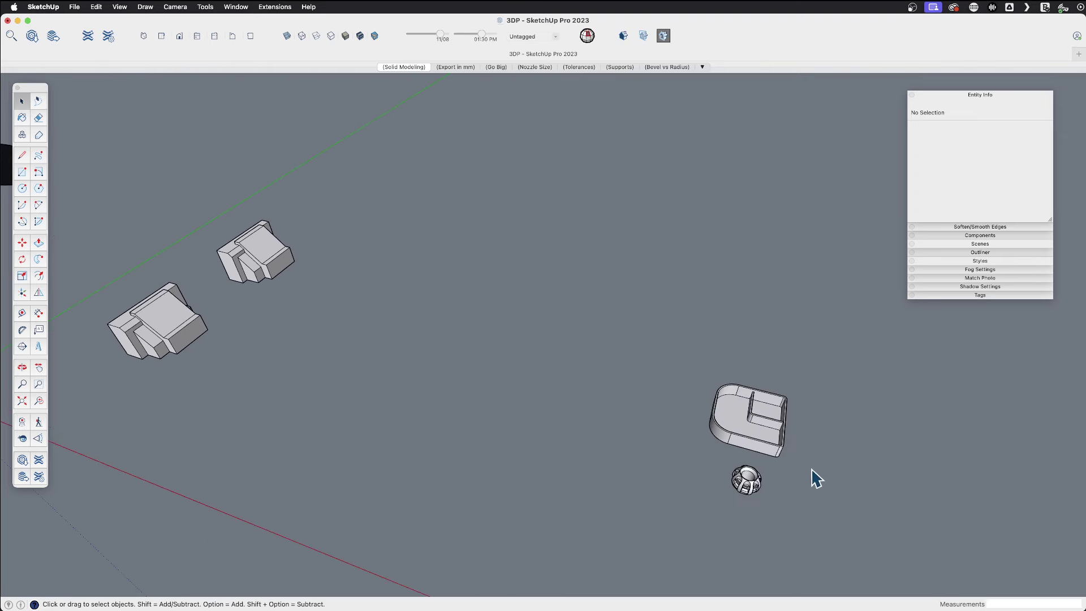
pyautogui.scroll(4, 868, 493)
pyautogui.scroll(3, 743, 488)
pyautogui.moveTo(739, 496); pyautogui.dragTo(461, 450, button='middle')
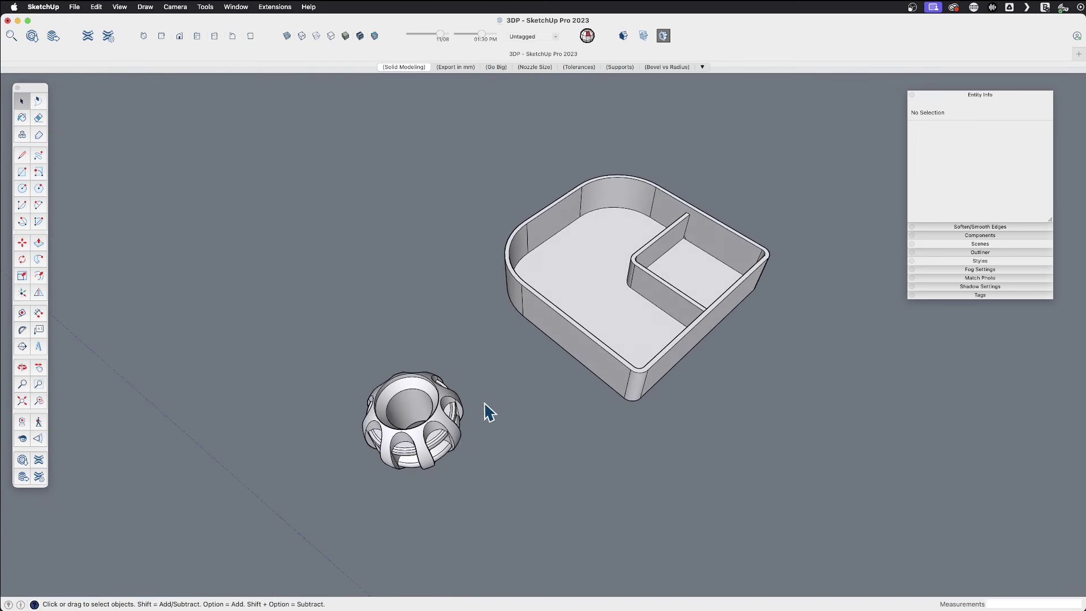
pyautogui.moveTo(473, 424); pyautogui.dragTo(611, 310, button='middle')
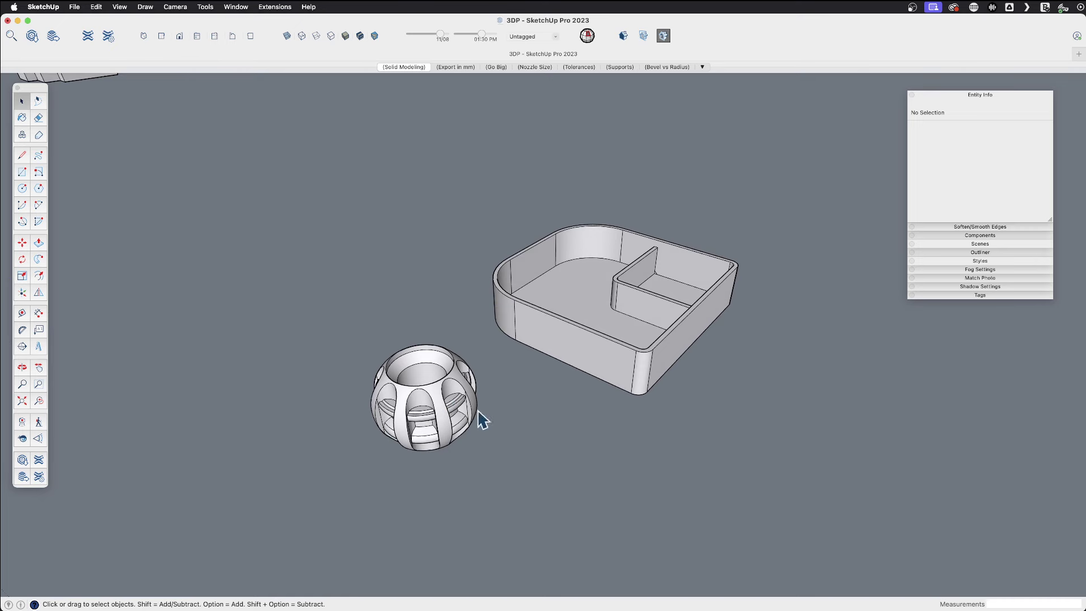
# Select the round lattice part and orbit to inspect it from above
pyautogui.click(436, 424)
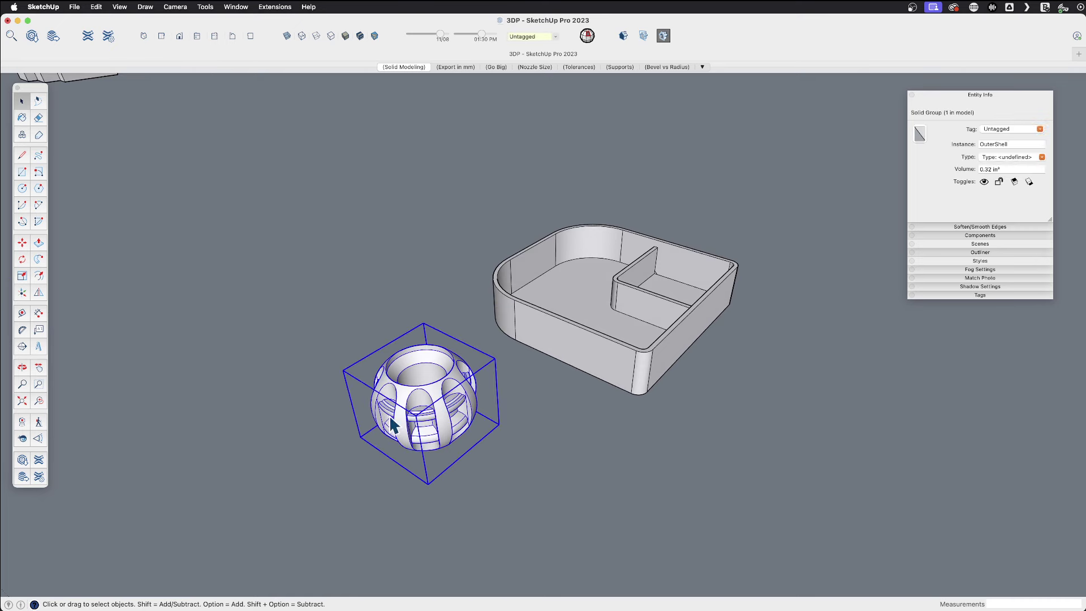
pyautogui.scroll(5, 436, 428)
pyautogui.moveTo(467, 388); pyautogui.dragTo(441, 482, button='middle')
pyautogui.moveTo(456, 396); pyautogui.dragTo(425, 306, button='middle')
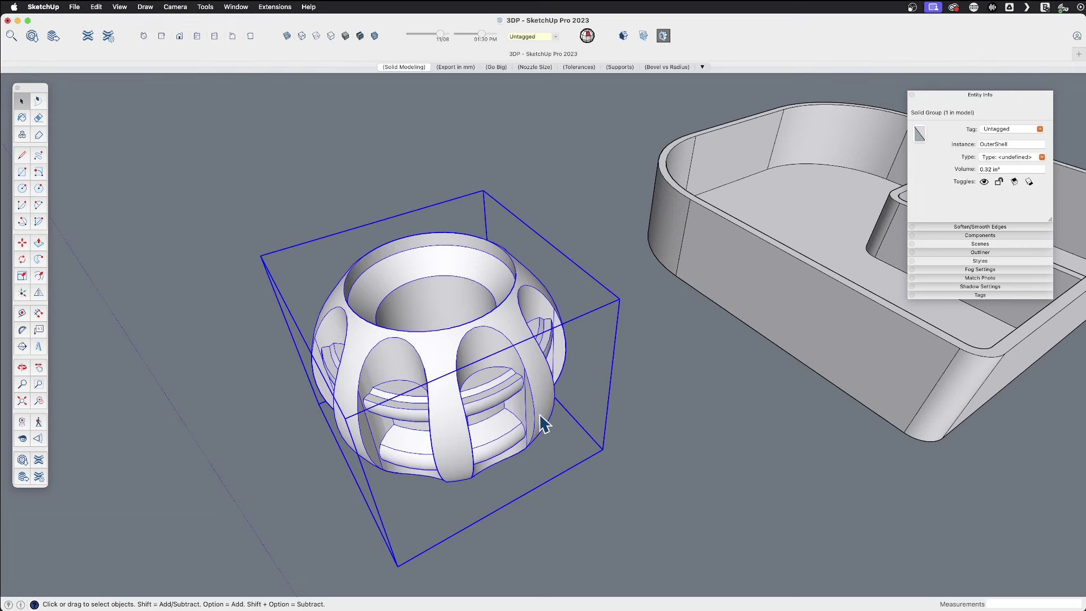
pyautogui.scroll(-10, 447, 472)
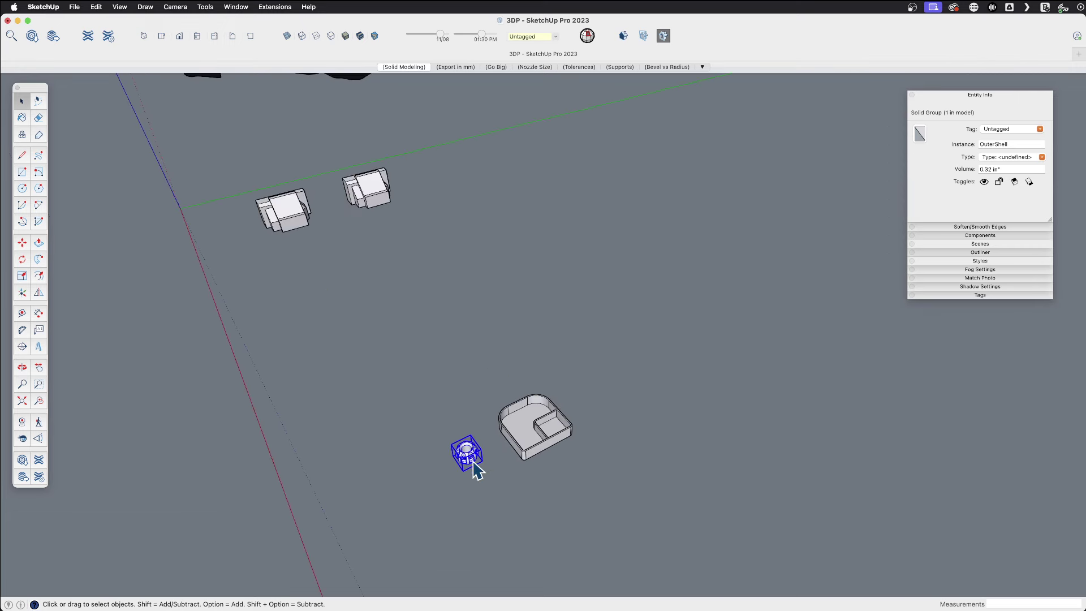
# Reframe the scene on the tray and round part, then open the tray group for editing
pyautogui.moveTo(476, 470); pyautogui.dragTo(557, 428, button='middle')
pyautogui.scroll(10, 485, 478)
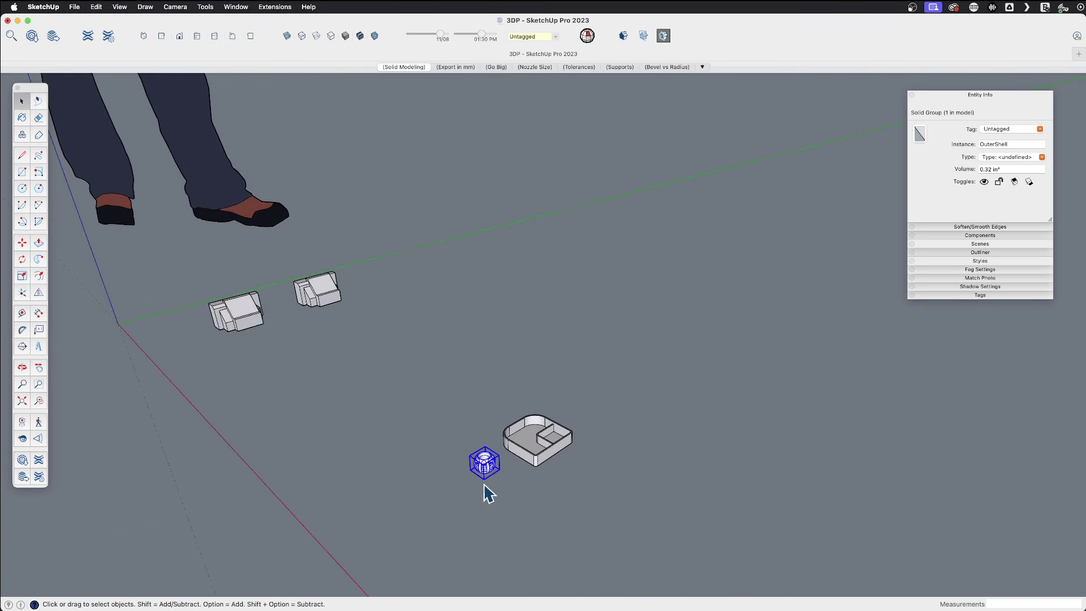
pyautogui.scroll(5, 495, 504)
pyautogui.moveTo(502, 513); pyautogui.dragTo(421, 441, button='middle')
pyautogui.moveTo(557, 370); pyautogui.dragTo(526, 195, button='middle')
pyautogui.doubleClick(456, 218)
# Select the tray floor face and sweep the corner profile along its edges with Follow Me
pyautogui.moveTo(467, 235); pyautogui.dragTo(655, 334, button='middle')
pyautogui.click(433, 314)
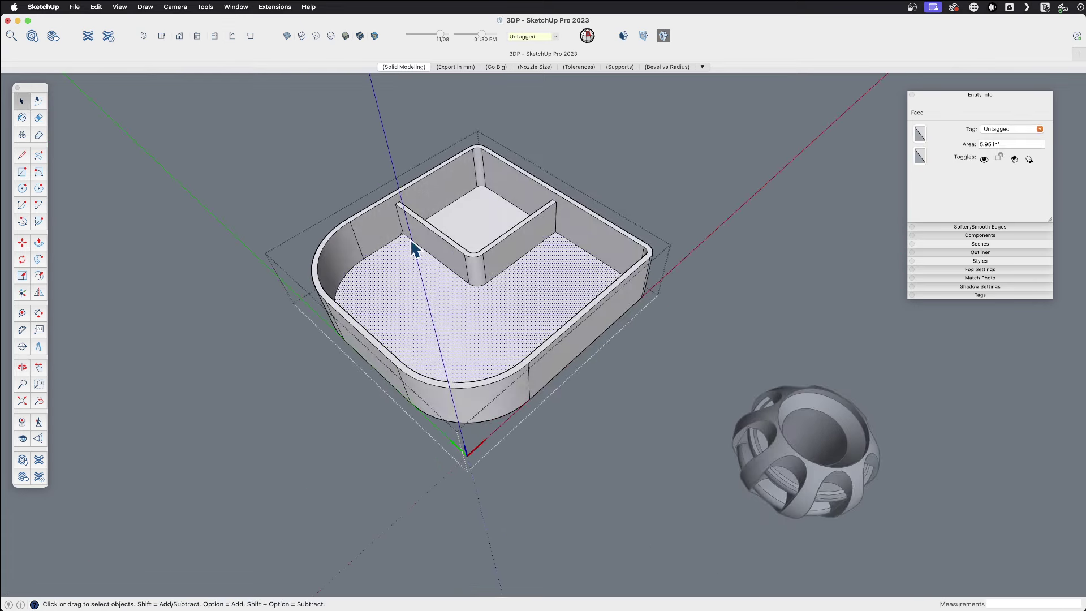
pyautogui.scroll(4, 415, 253)
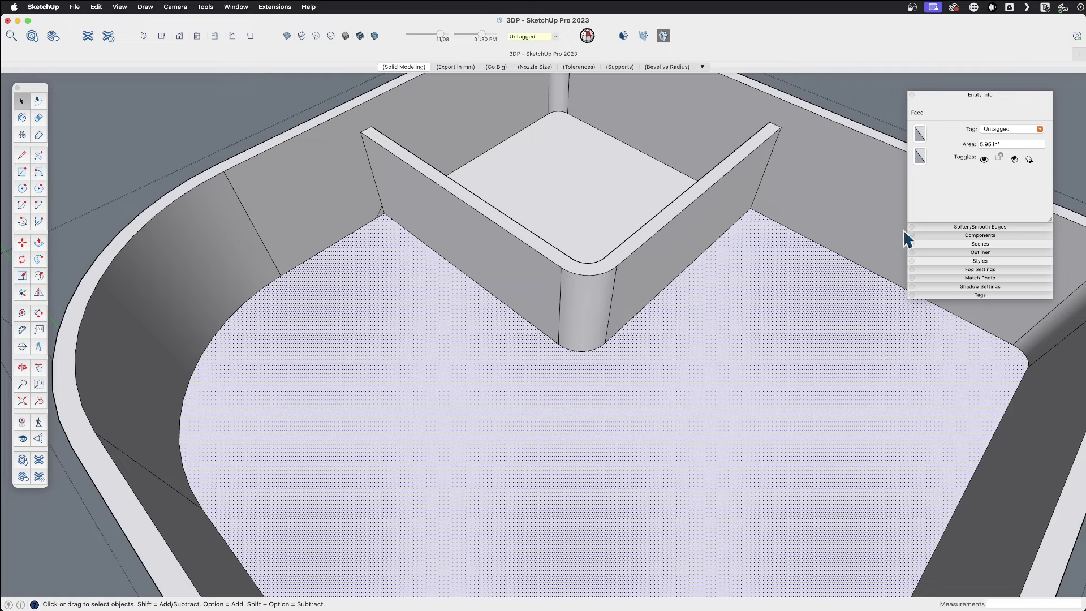
pyautogui.scroll(2, 417, 235)
pyautogui.moveTo(417, 235); pyautogui.dragTo(436, 324, button='middle')
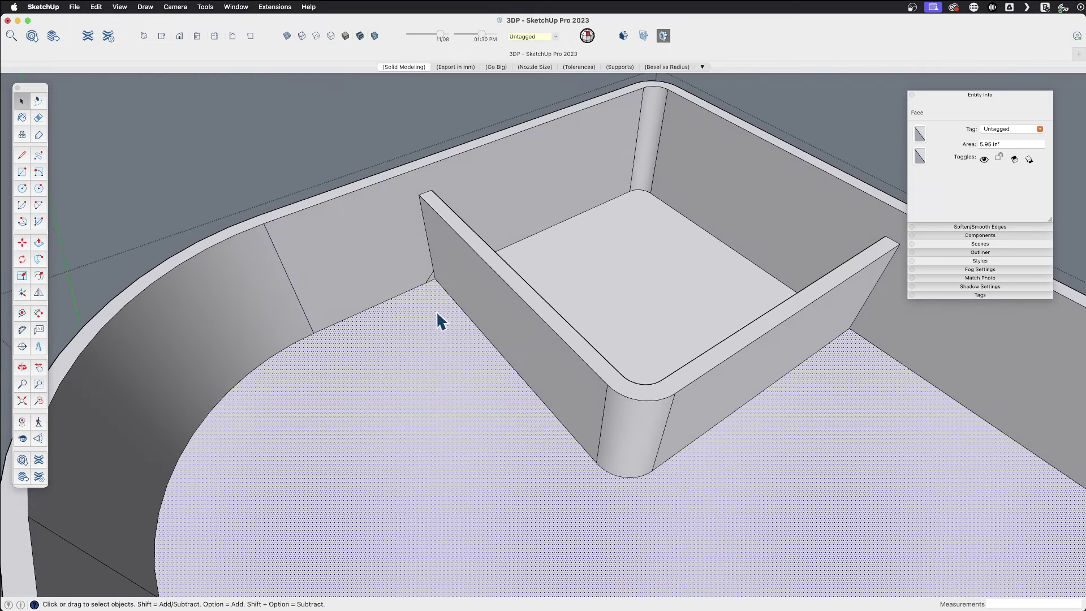
pyautogui.press('f')
pyautogui.click(433, 280)
# Run Follow Me with the corner profile along the floor inside the divider
pyautogui.press('space')
pyautogui.click(480, 351)
pyautogui.moveTo(481, 350); pyautogui.dragTo(161, 413, button='middle')
pyautogui.click(534, 346)
pyautogui.scroll(3, 548, 261)
pyautogui.press('f')
pyautogui.click(545, 220)
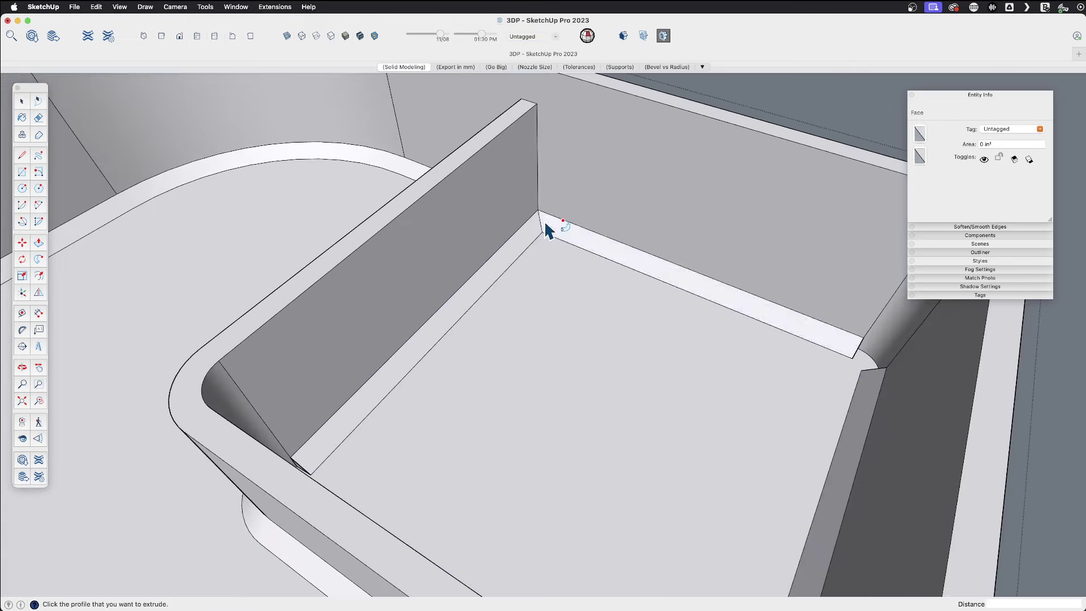
# Sweep the small corner profile around the large floor face with Follow Me
pyautogui.scroll(-3, 565, 255)
pyautogui.click(396, 263)
pyautogui.moveTo(396, 262); pyautogui.dragTo(841, 346, button='middle')
pyautogui.click(564, 321)
pyautogui.moveTo(564, 321); pyautogui.dragTo(722, 296, button='middle')
pyautogui.click(723, 296)
pyautogui.press('f')
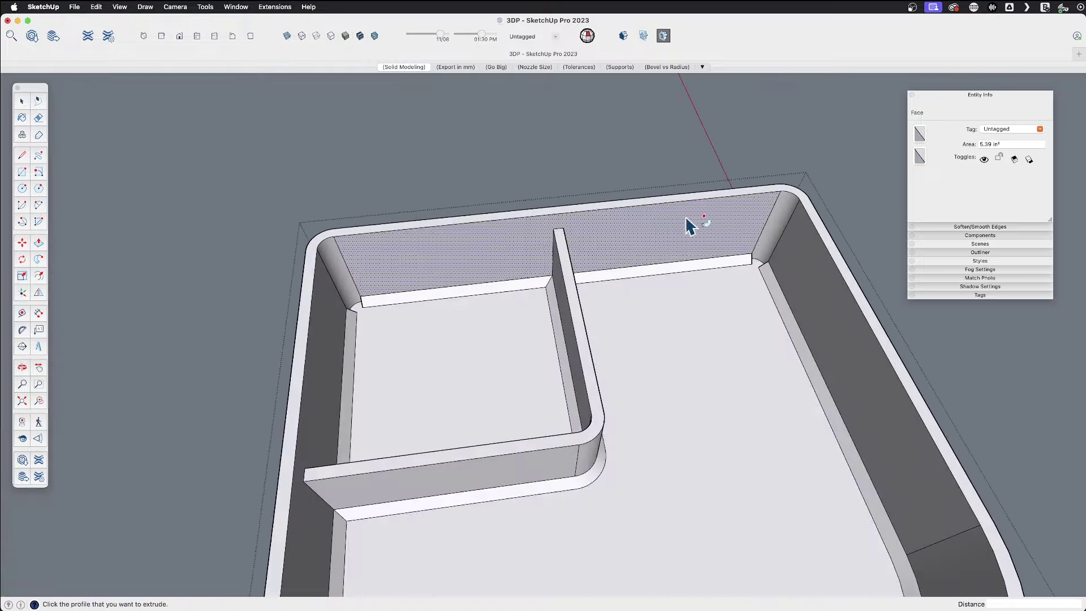
pyautogui.scroll(5, 356, 308)
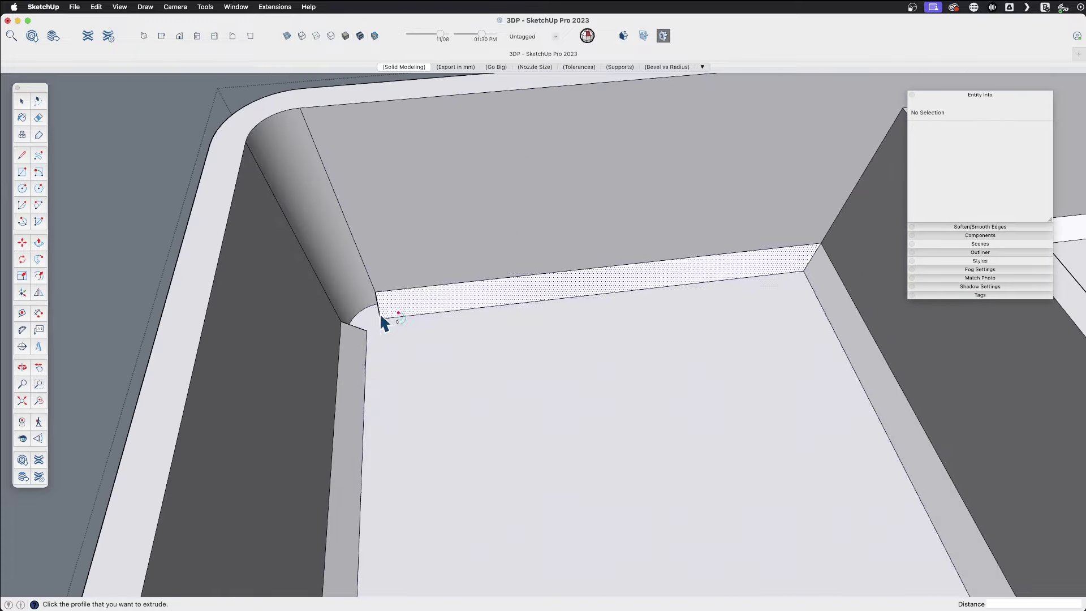
pyautogui.moveTo(364, 303); pyautogui.dragTo(367, 383, button='middle')
pyautogui.click(367, 382)
# Select the large floor face and orbit around the box to check the sloped strips
pyautogui.scroll(-5, 441, 413)
pyautogui.moveTo(517, 444); pyautogui.dragTo(374, 383, button='middle')
pyautogui.click(274, 364)
pyautogui.scroll(-5, 662, 328)
pyautogui.moveTo(453, 345); pyautogui.dragTo(108, 455, button='middle')
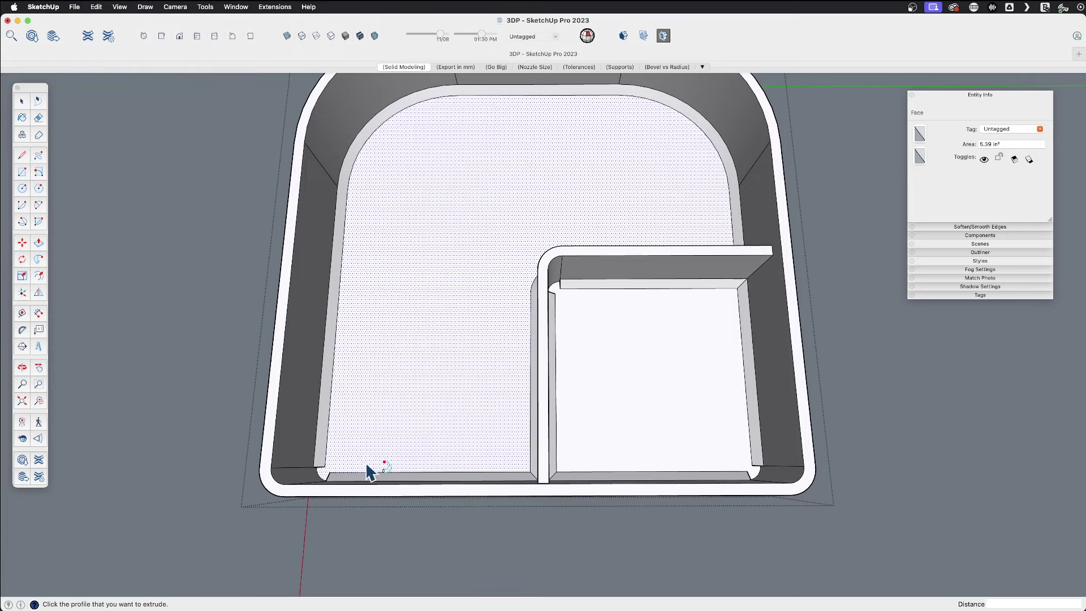
pyautogui.moveTo(364, 352); pyautogui.dragTo(702, 189, button='middle')
pyautogui.press('space')
# Select the Small Box and try scaling it, cancelling to keep its original size
pyautogui.click(400, 412)
pyautogui.scroll(-3, 390, 428)
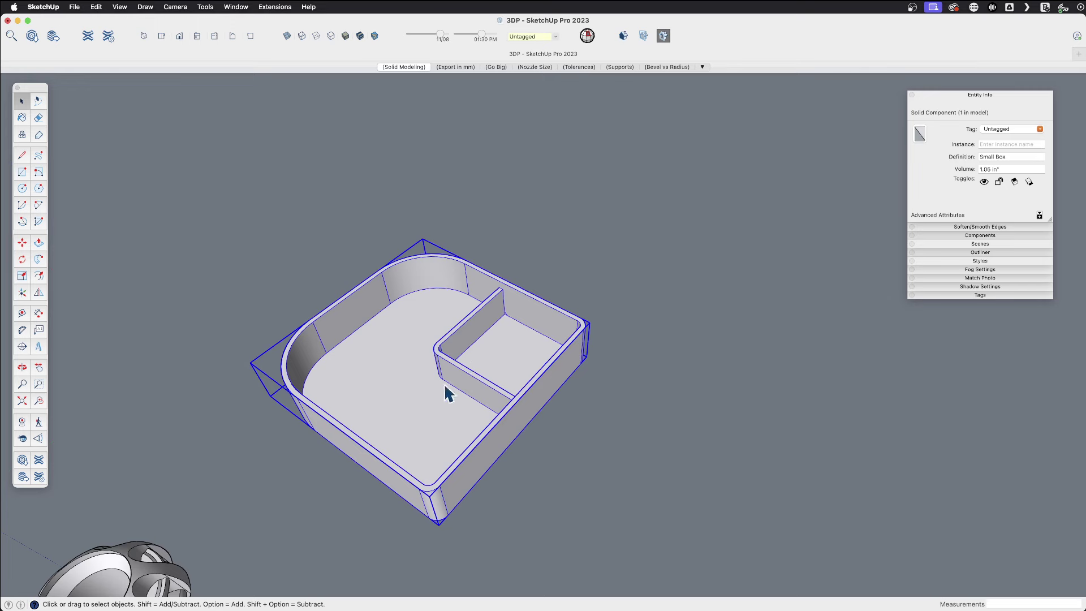
pyautogui.scroll(-4, 412, 407)
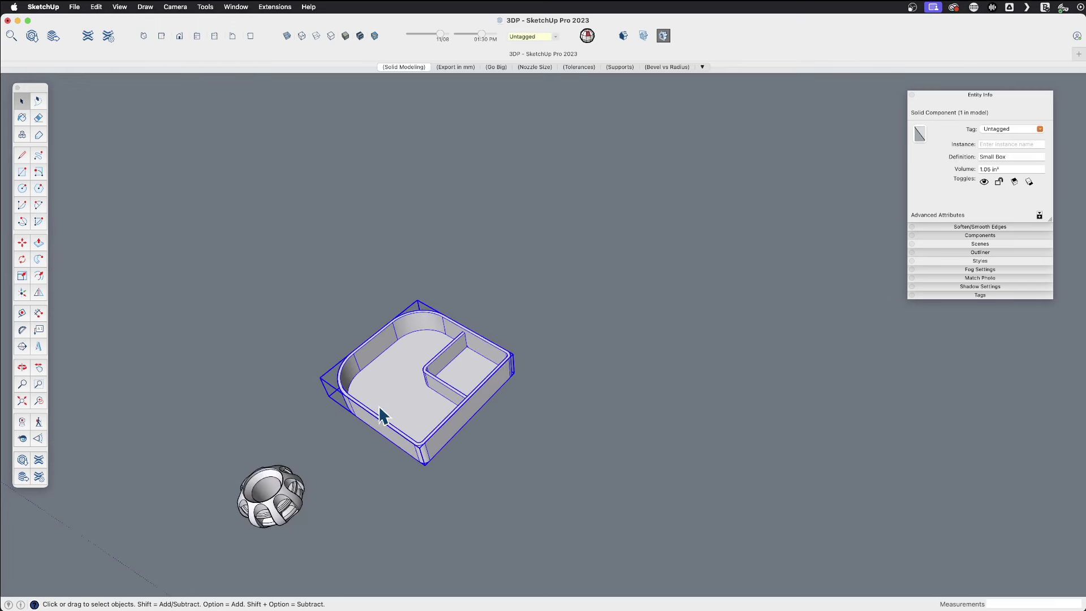
pyautogui.scroll(-3, 384, 416)
pyautogui.press('s')
pyautogui.click(451, 378)
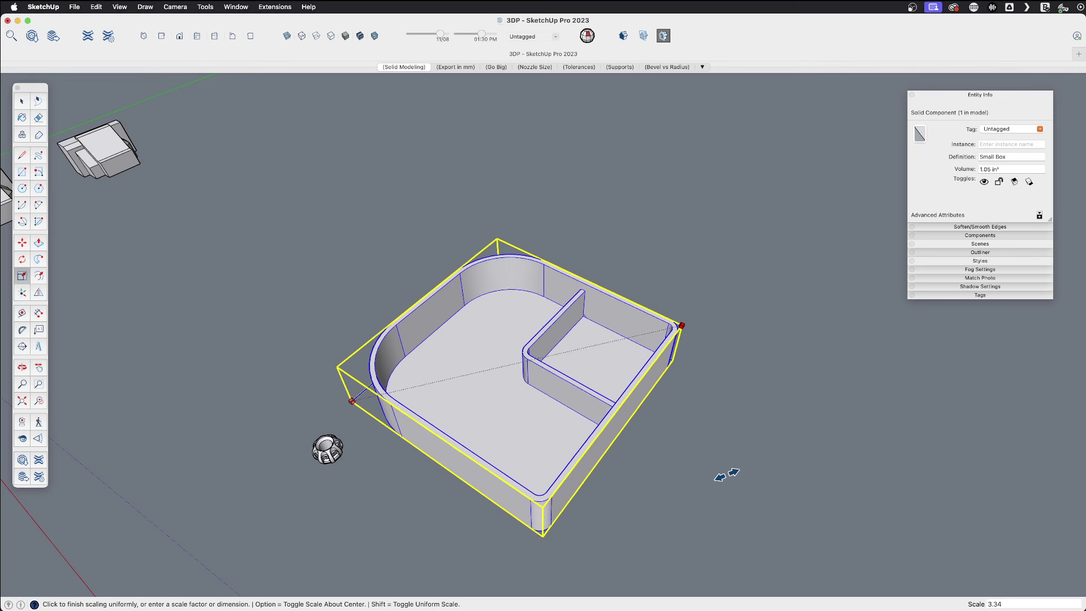
pyautogui.press('space')
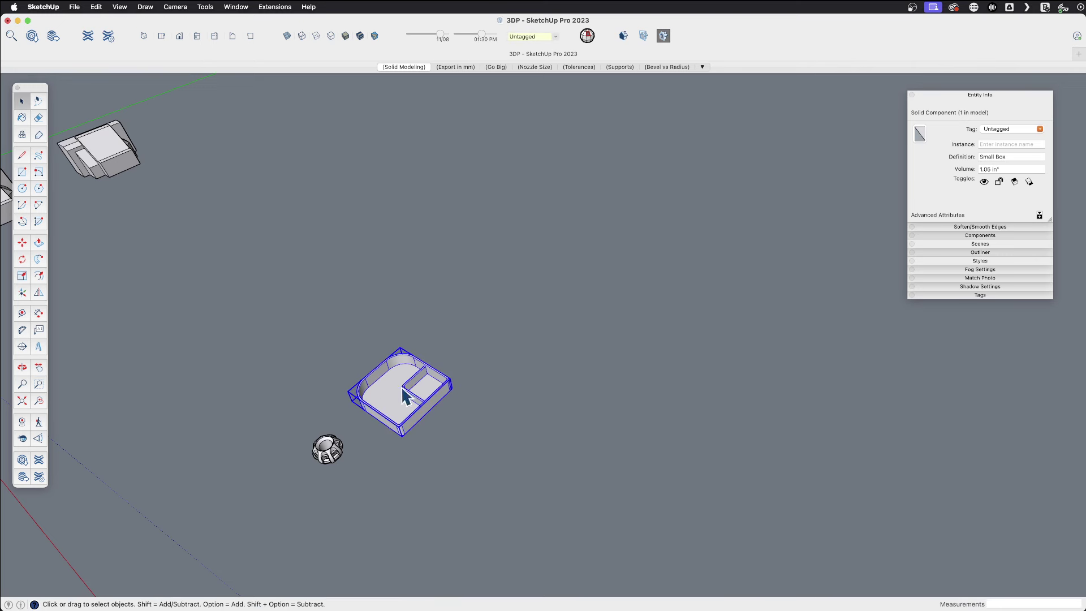
pyautogui.scroll(-3, 308, 379)
# Make a copy of the Small Box with Move plus Option, placed beside the original
pyautogui.press('m')
pyautogui.click(397, 423)
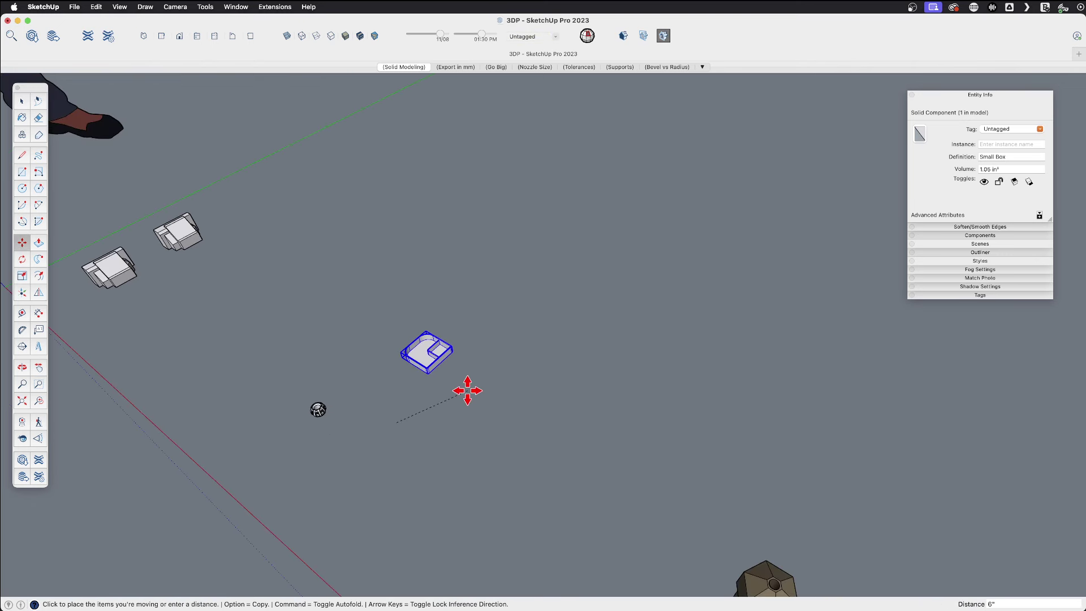
pyautogui.press('alt')
pyautogui.click(684, 320)
pyautogui.scroll(-3, 259, 479)
pyautogui.scroll(-3, 306, 461)
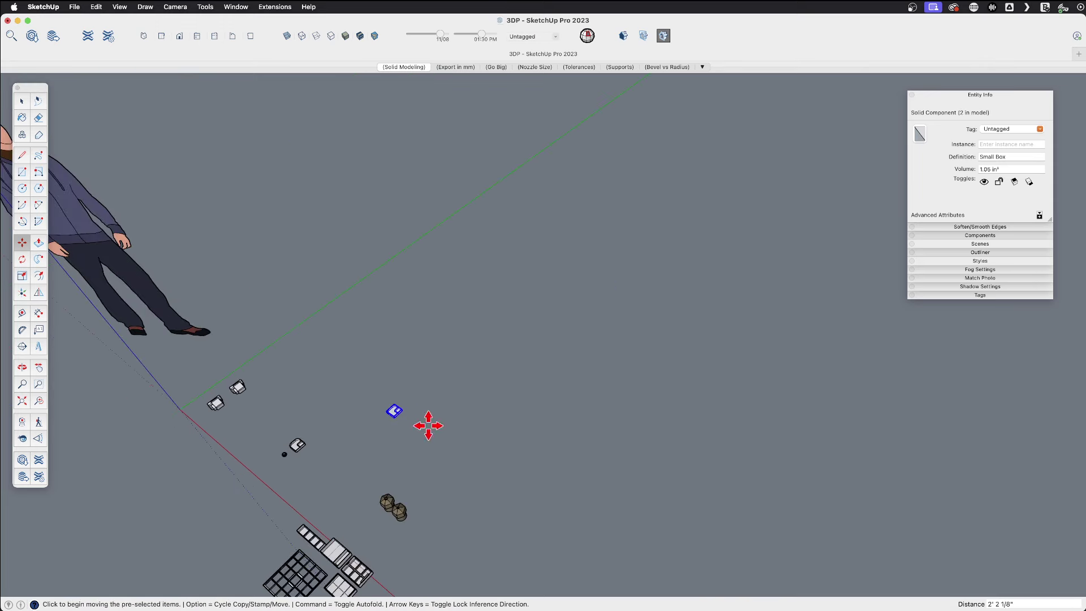
# Scale the copied box up uniformly from a corner to a much larger size
pyautogui.press('s')
pyautogui.click(403, 408)
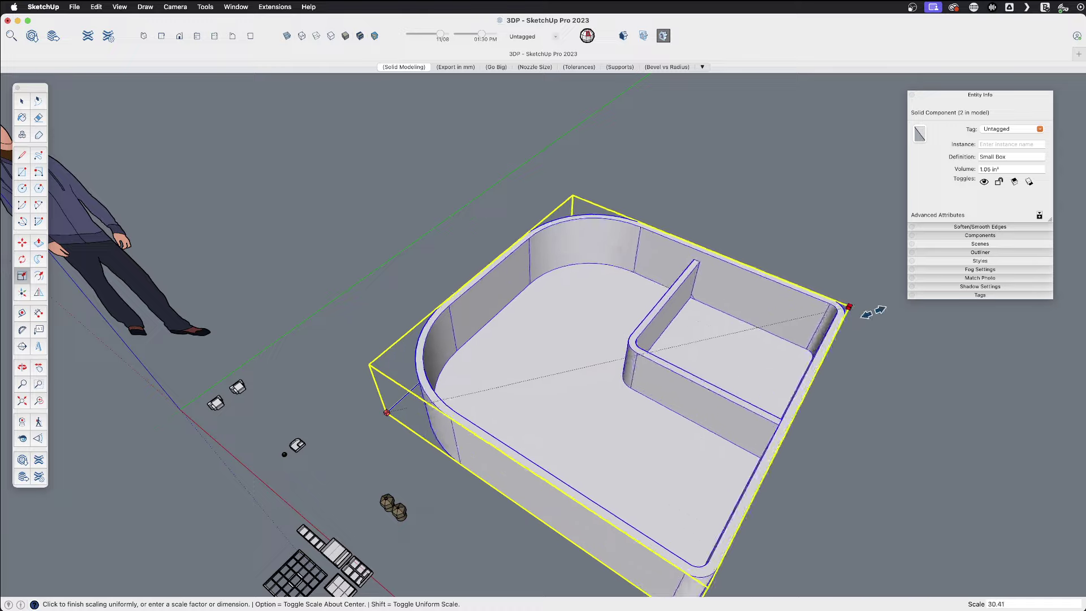
pyautogui.click(1022, 301)
pyautogui.moveTo(792, 340); pyautogui.dragTo(478, 332, button='middle')
pyautogui.press('space')
pyautogui.press('Escape')
# Sweep the wall-corner profile along the enlarged box's floor edge with Follow Me
pyautogui.moveTo(408, 357); pyautogui.dragTo(347, 250, button='middle')
pyautogui.click(343, 243)
pyautogui.scroll(3, 317, 107)
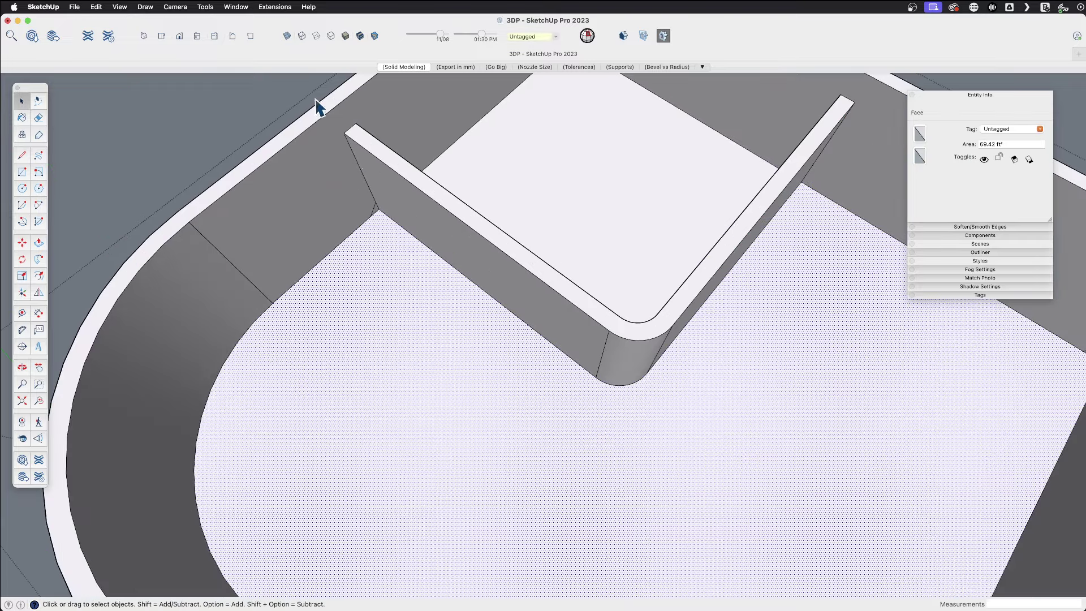
pyautogui.press('f')
pyautogui.click(378, 214)
pyautogui.moveTo(383, 231); pyautogui.dragTo(535, 291, button='middle')
pyautogui.press('space')
# Select the compartment floor face and orbit around the enlarged box
pyautogui.click(530, 284)
pyautogui.scroll(2, 541, 227)
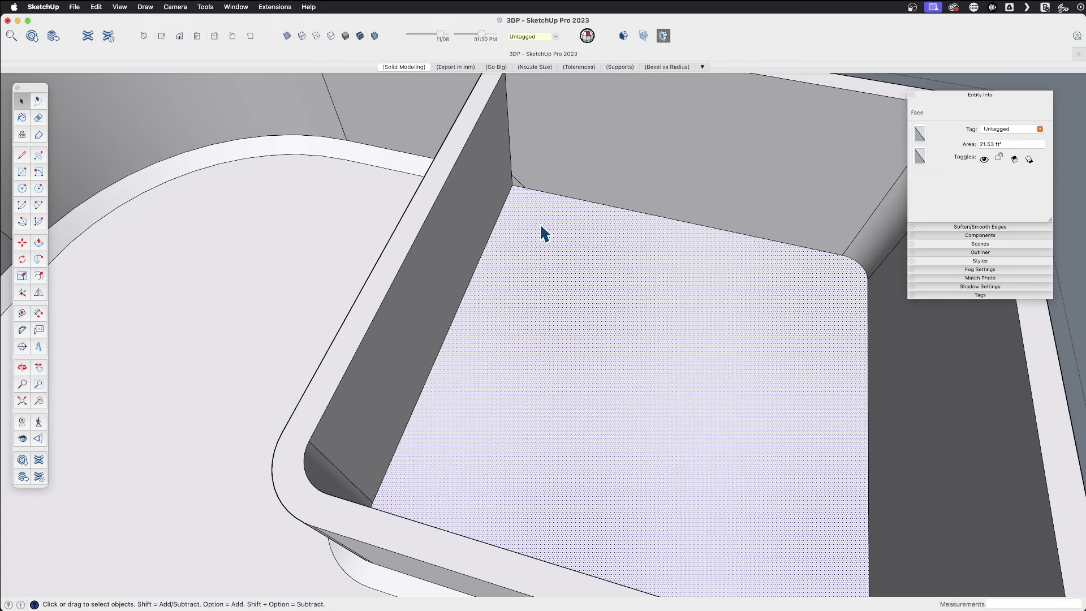
pyautogui.scroll(-4, 518, 188)
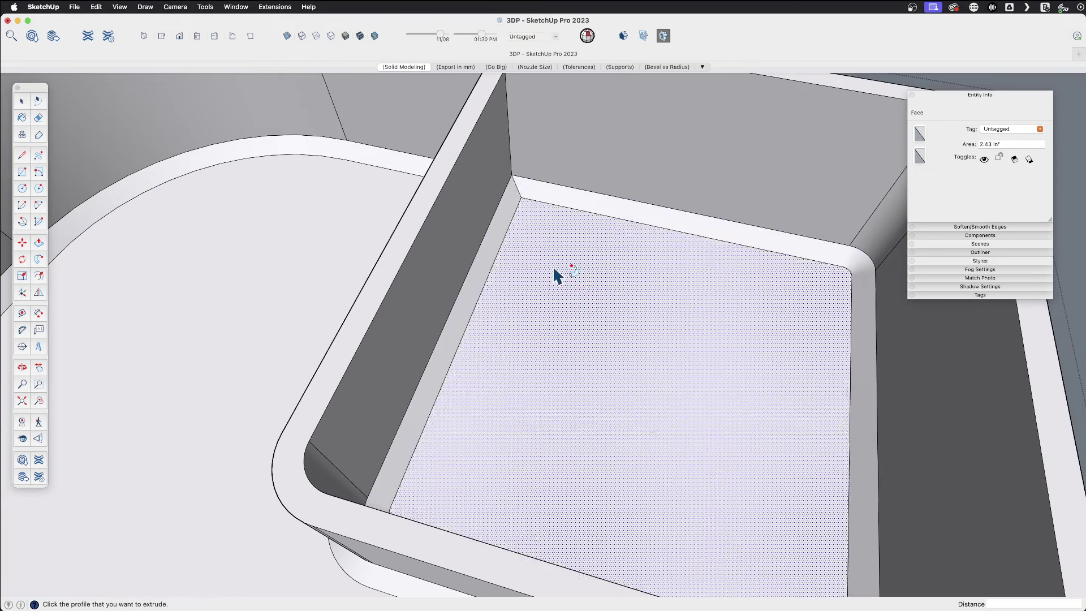
pyautogui.moveTo(562, 291); pyautogui.dragTo(641, 196, button='middle')
# Delete the enlarged copy of the box
pyautogui.click(641, 197)
pyautogui.press('super+shift+e')
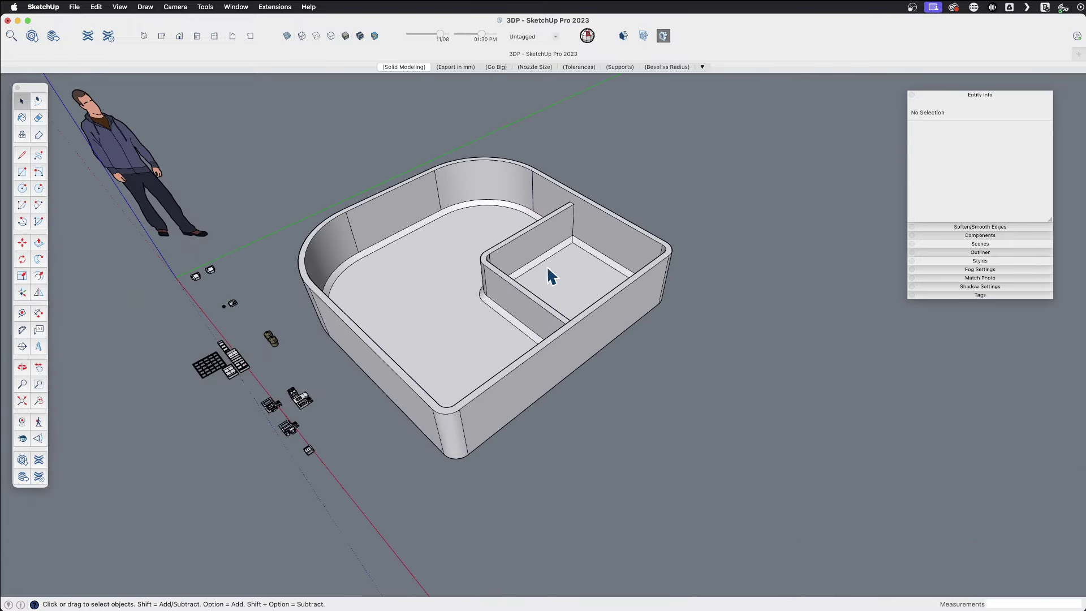
pyautogui.click(509, 284)
pyautogui.press('Delete')
# Pan and orbit around the remaining small box beside the ring model
pyautogui.press('h')
pyautogui.moveTo(509, 283); pyautogui.dragTo(667, 283)
pyautogui.scroll(5, 633, 283)
pyautogui.scroll(10, 573, 258)
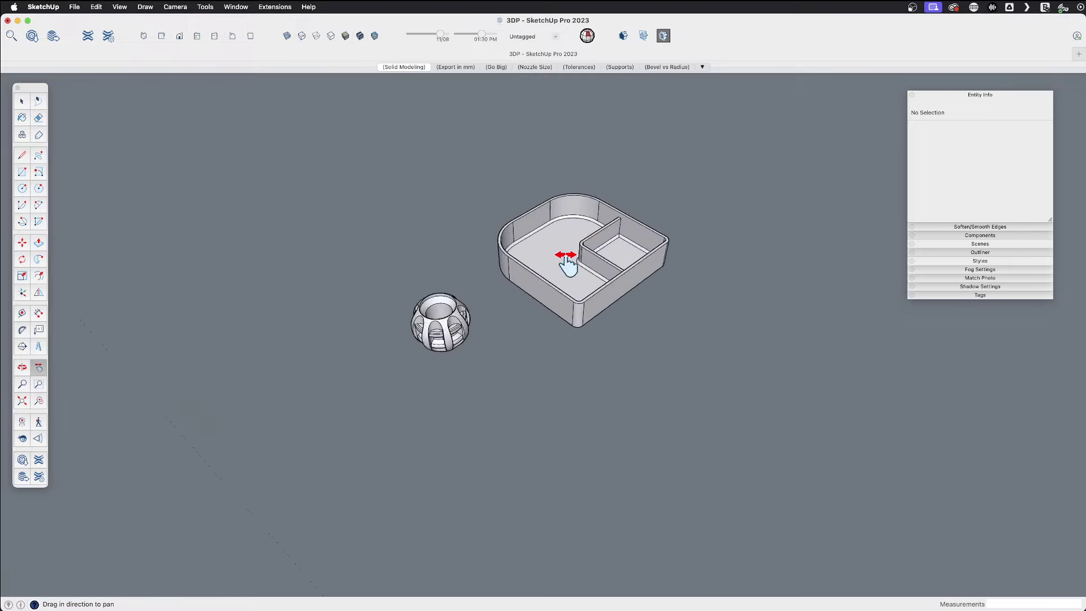
pyautogui.press('o')
pyautogui.moveTo(803, 343); pyautogui.dragTo(376, 238)
pyautogui.moveTo(422, 297); pyautogui.dragTo(765, 194)
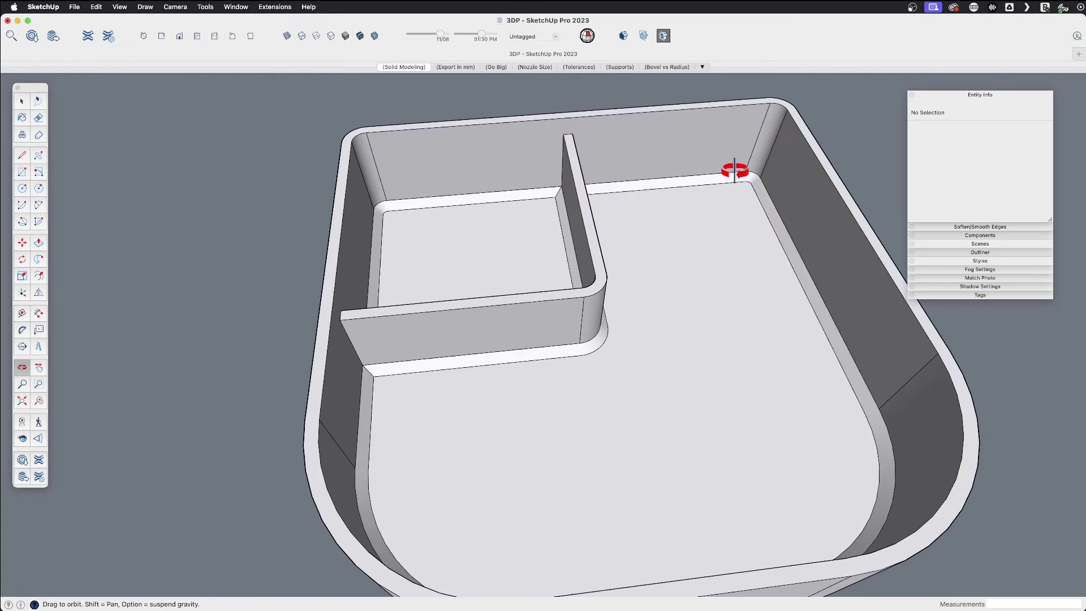
pyautogui.moveTo(708, 267); pyautogui.dragTo(483, 414)
pyautogui.scroll(-5, 498, 351)
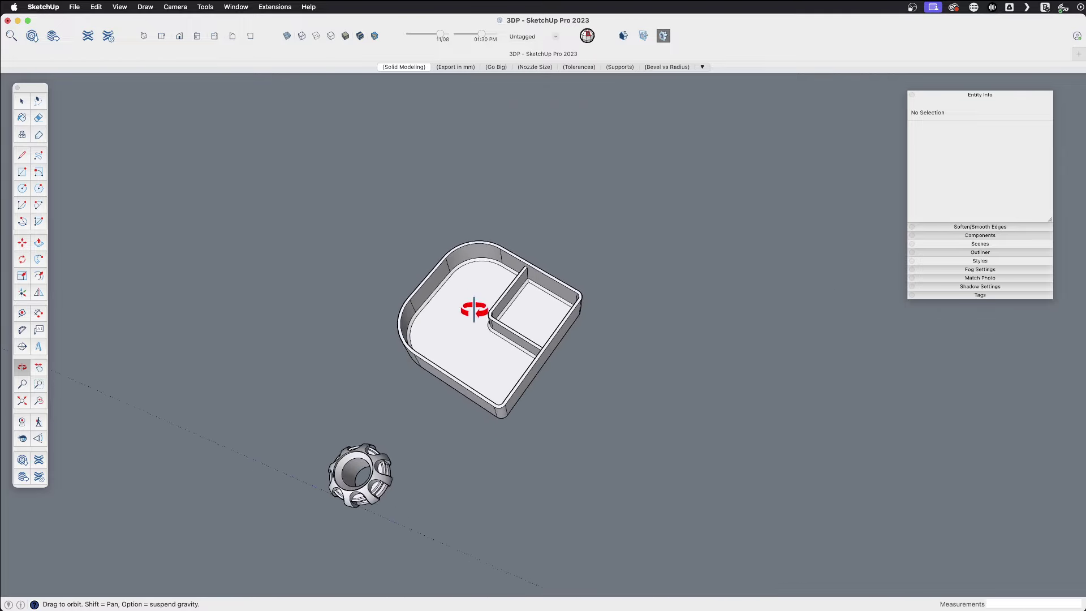
pyautogui.moveTo(473, 338); pyautogui.dragTo(371, 274)
pyautogui.scroll(5, 404, 395)
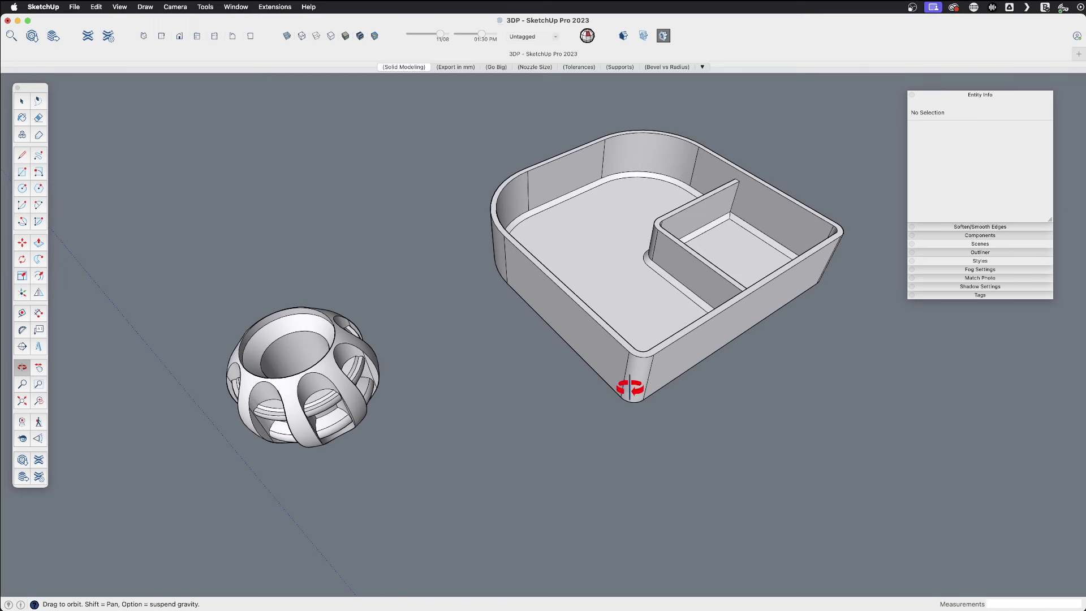
# Select the small box to confirm it is a 1.07 in³ solid component
pyautogui.press('space')
pyautogui.click(558, 272)
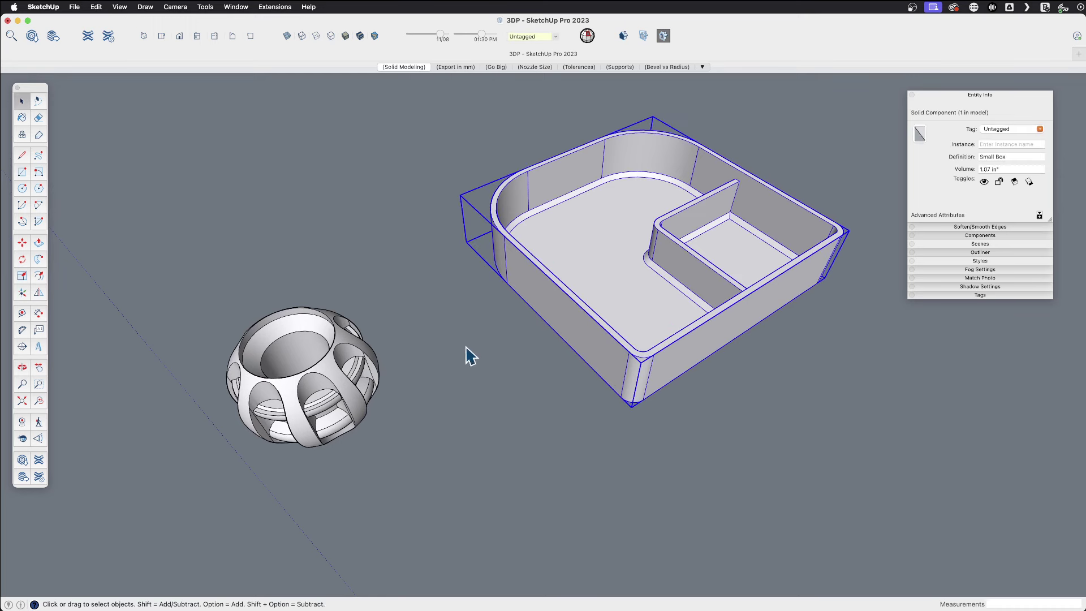
pyautogui.scroll(-8, 306, 385)
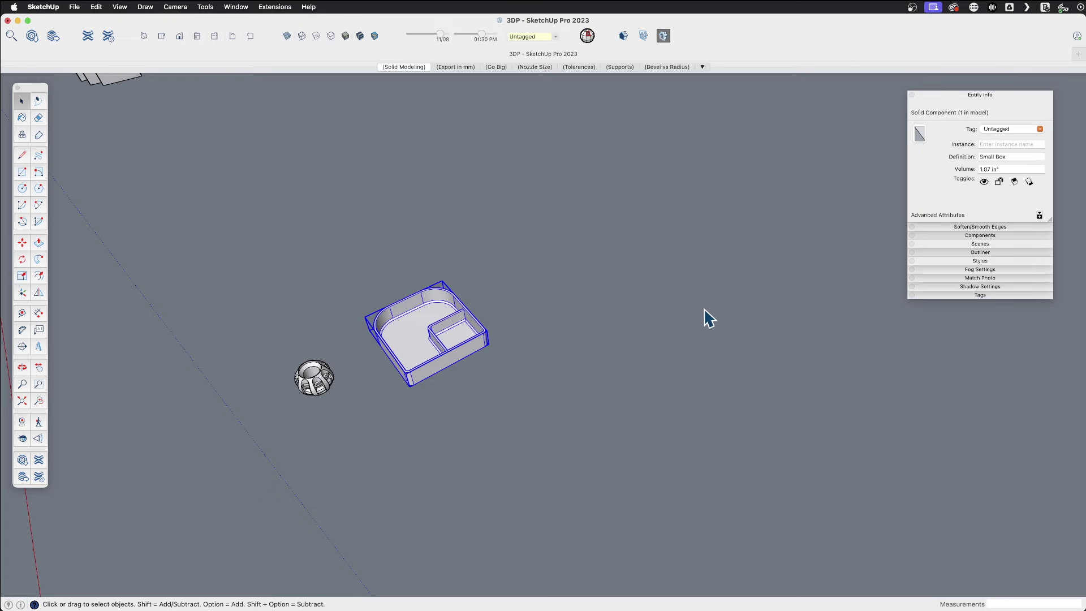
pyautogui.scroll(-2, 450, 343)
pyautogui.scroll(-3, 450, 344)
pyautogui.moveTo(447, 347); pyautogui.dragTo(645, 356, button='middle')
pyautogui.scroll(6, 537, 460)
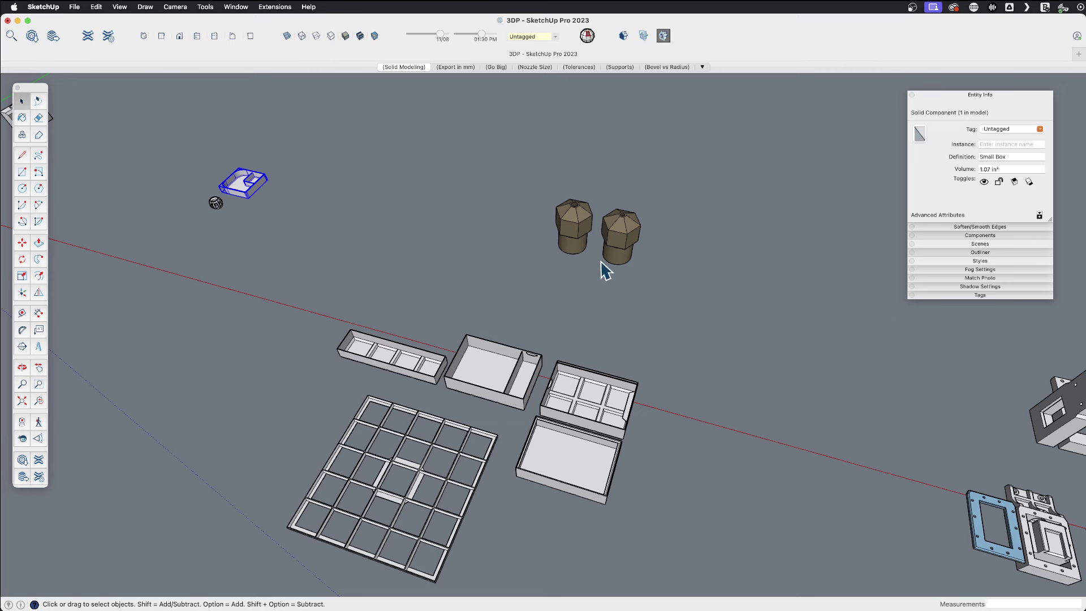
pyautogui.click(529, 142)
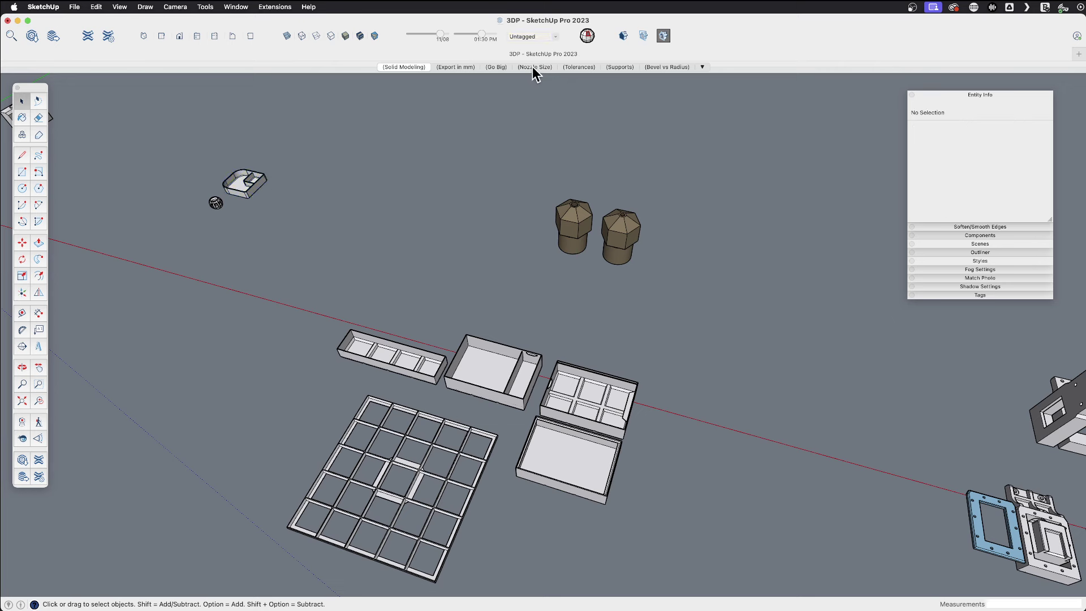
pyautogui.scroll(5, 619, 256)
pyautogui.moveTo(635, 274); pyautogui.dragTo(552, 339, button='middle')
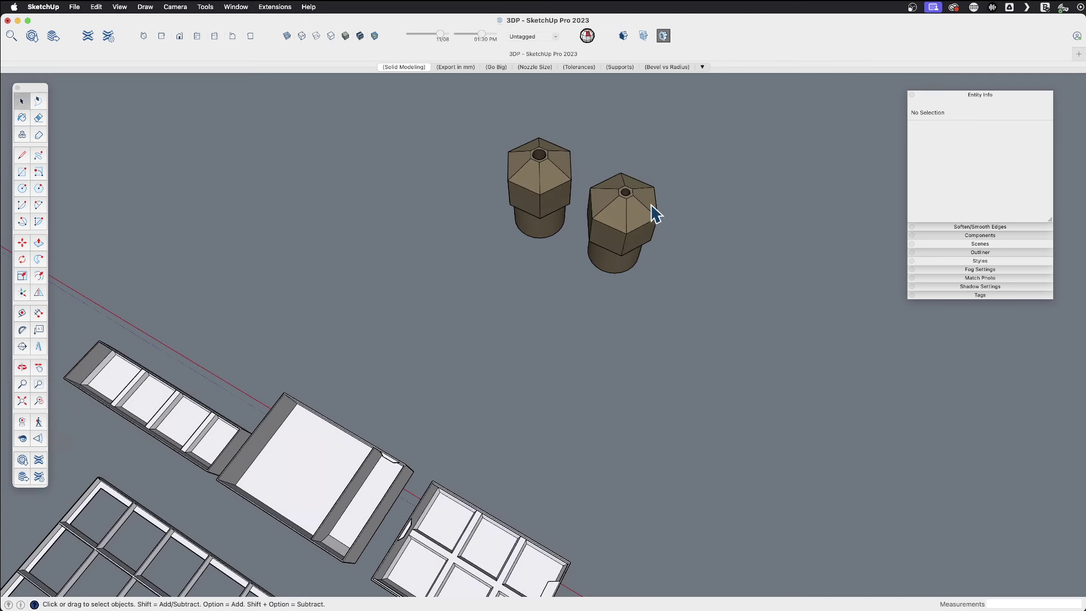
pyautogui.scroll(5, 637, 201)
pyautogui.moveTo(616, 220); pyautogui.dragTo(641, 226, button='middle')
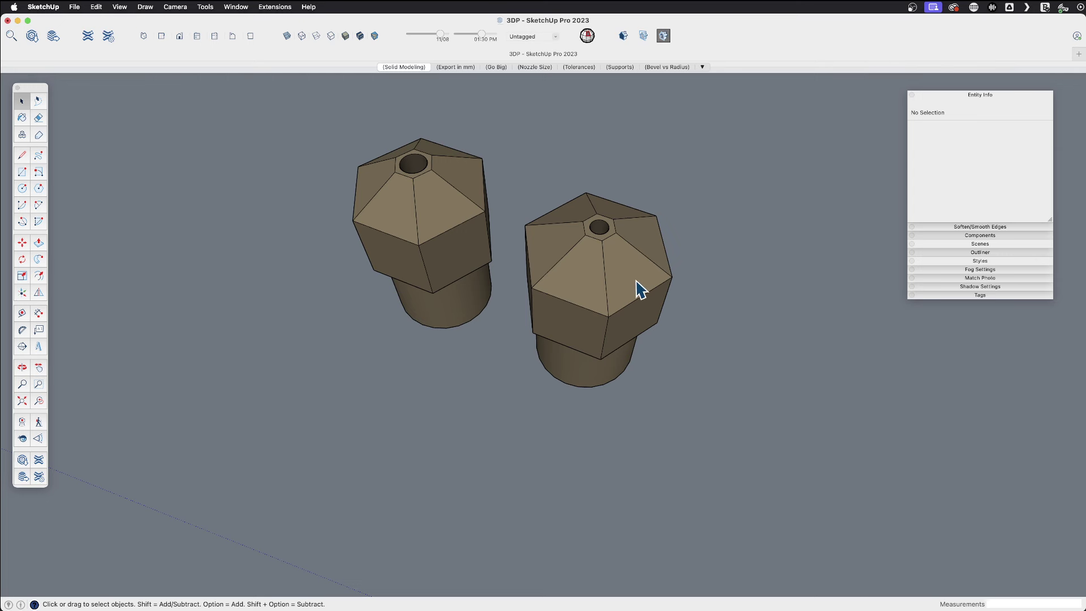
pyautogui.scroll(-5, 639, 289)
pyautogui.moveTo(616, 328); pyautogui.dragTo(609, 274, button='middle')
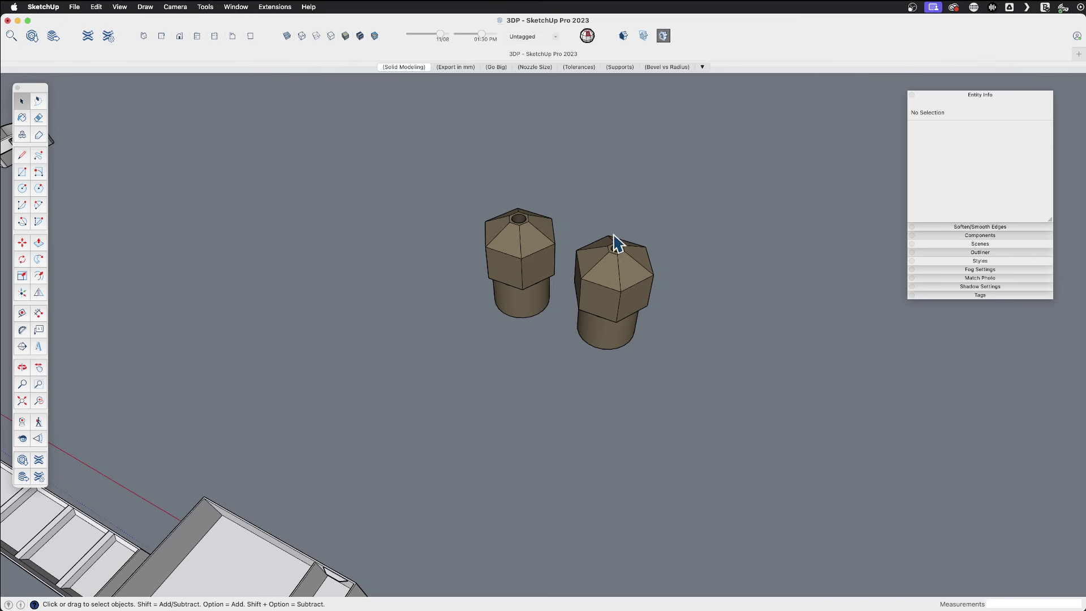
pyautogui.scroll(5, 556, 232)
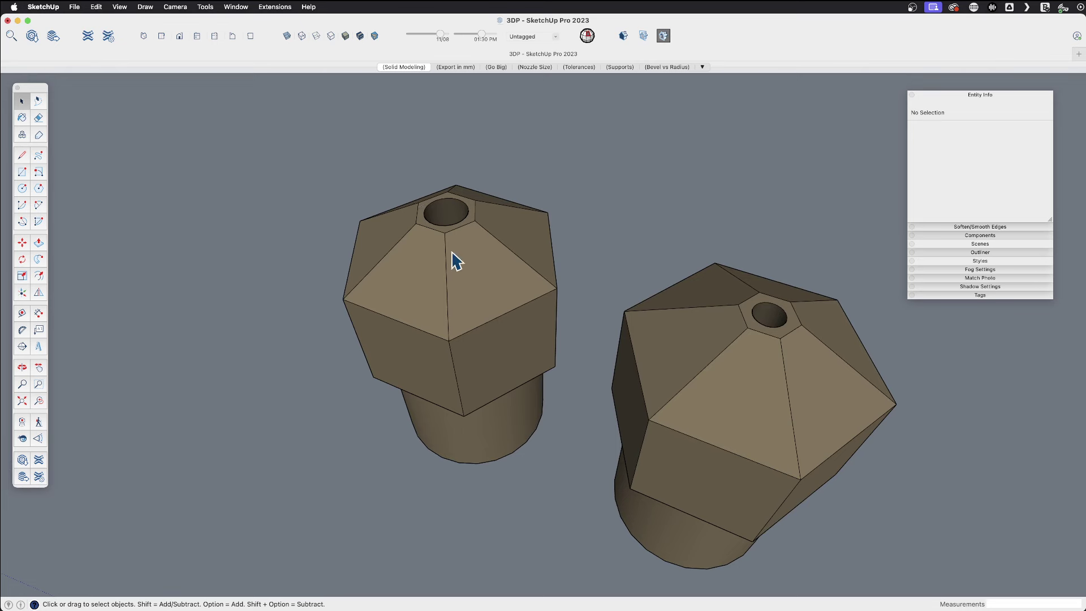
pyautogui.scroll(-3, 482, 321)
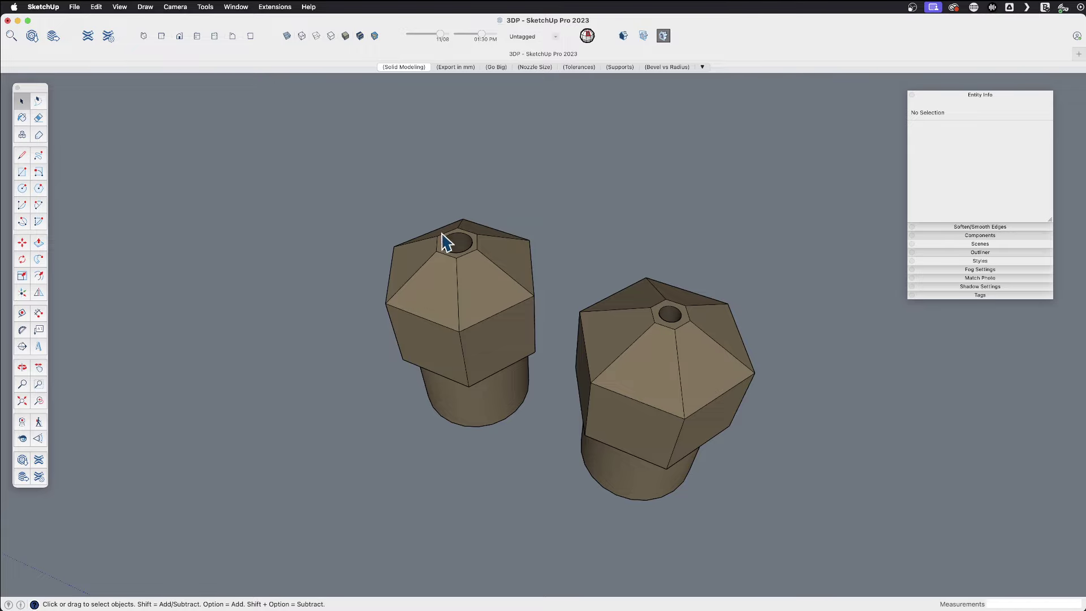
pyautogui.scroll(-5, 525, 226)
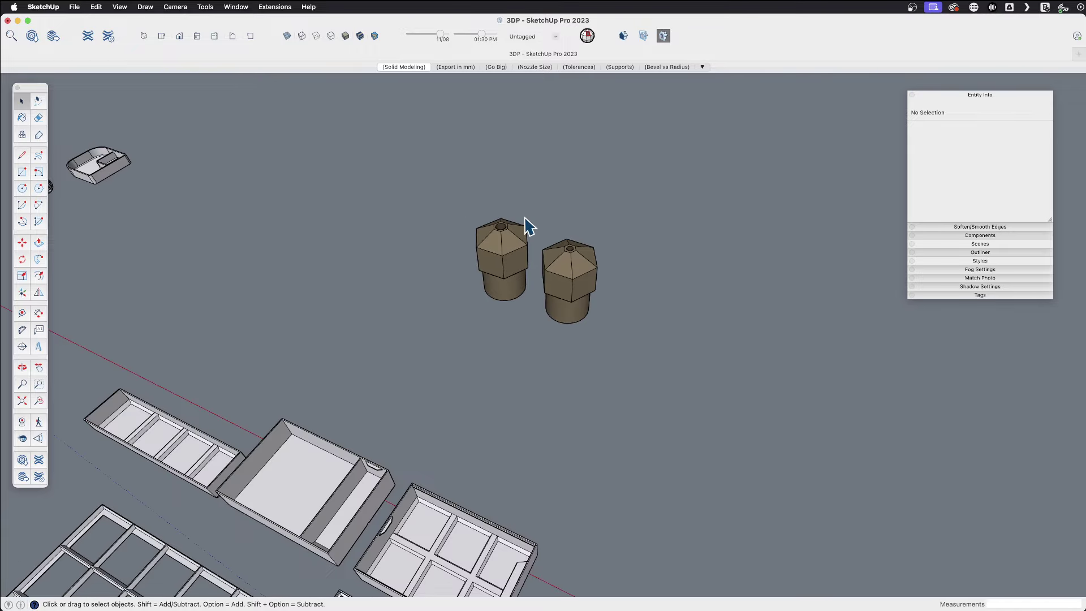
pyautogui.scroll(-2, 525, 225)
pyautogui.moveTo(430, 436); pyautogui.dragTo(595, 316, button='middle')
pyautogui.scroll(2, 475, 408)
pyautogui.scroll(6, 521, 358)
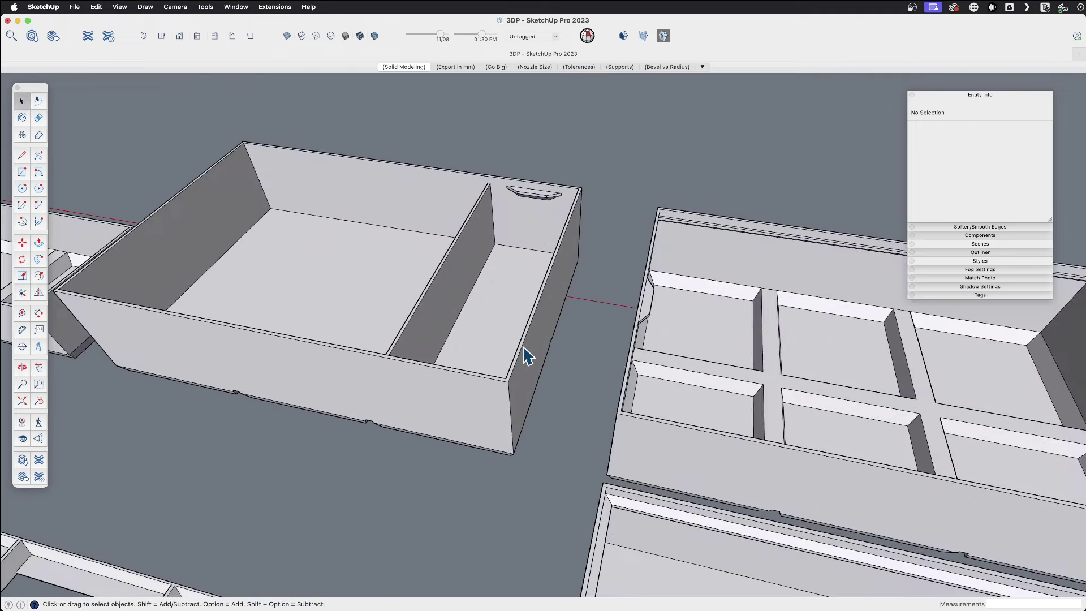
pyautogui.scroll(3, 527, 355)
pyautogui.moveTo(526, 356); pyautogui.dragTo(521, 388, button='middle')
pyautogui.scroll(3, 492, 431)
pyautogui.moveTo(492, 431); pyautogui.dragTo(625, 429, button='middle')
pyautogui.scroll(-2, 498, 347)
pyautogui.scroll(-5, 677, 373)
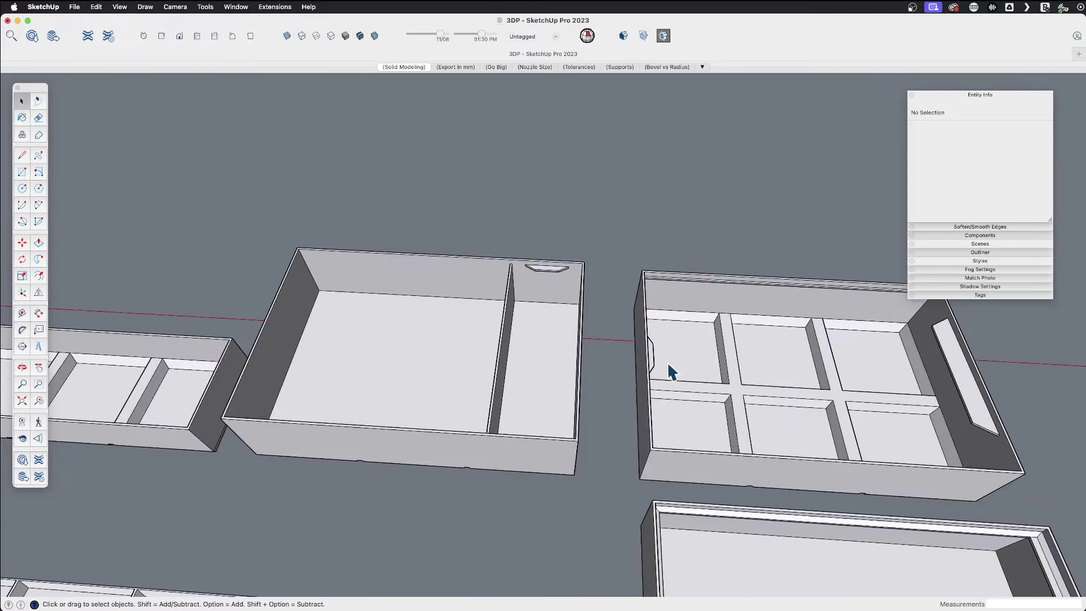
pyautogui.moveTo(677, 374); pyautogui.dragTo(426, 299, button='middle')
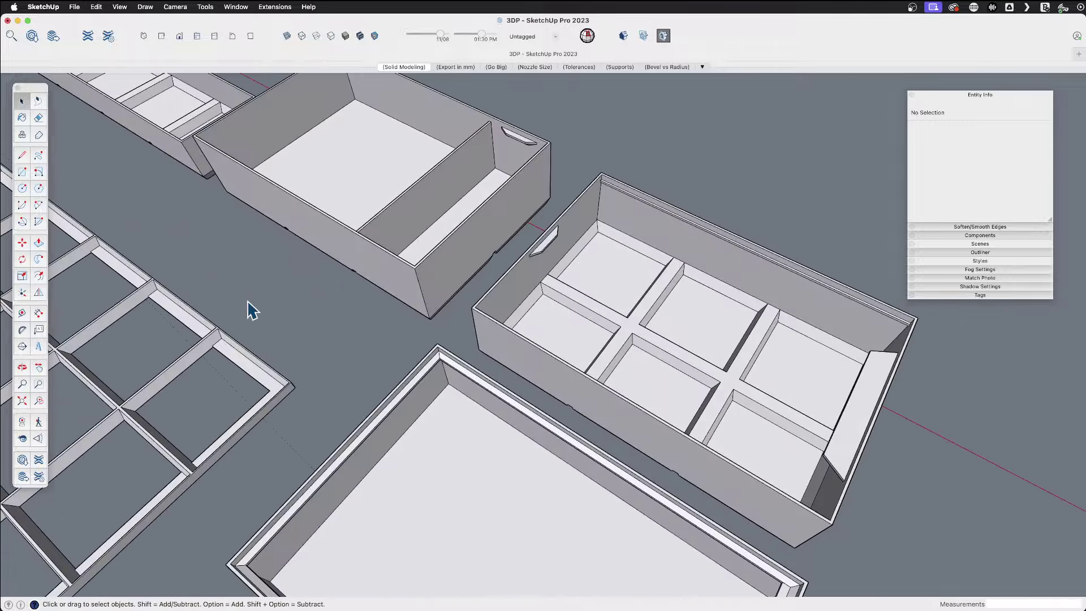
pyautogui.moveTo(334, 329); pyautogui.dragTo(478, 321, button='middle')
pyautogui.scroll(5, 413, 268)
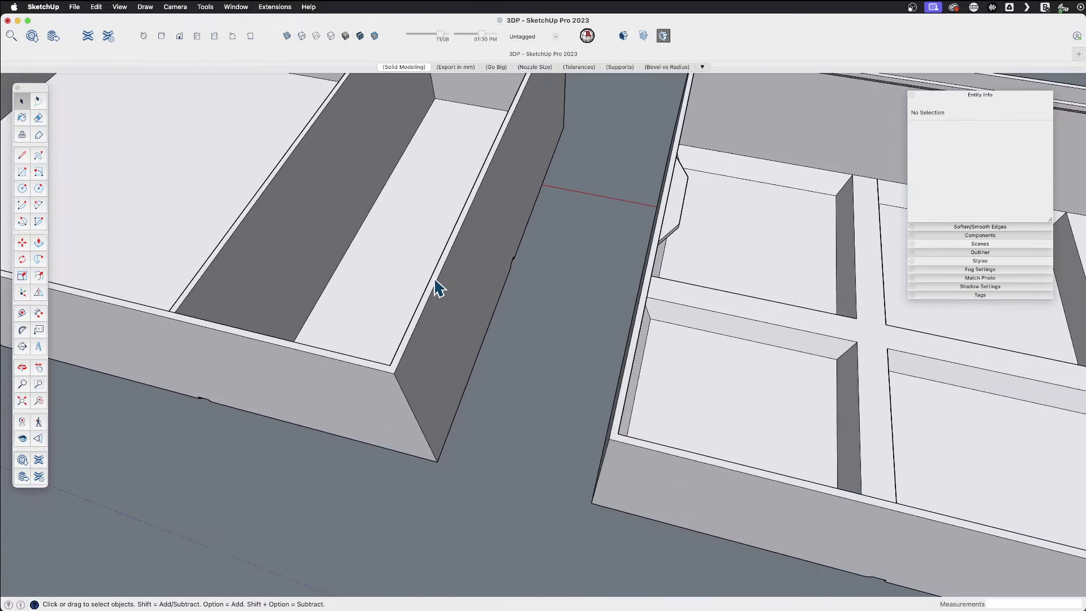
pyautogui.scroll(-4, 410, 485)
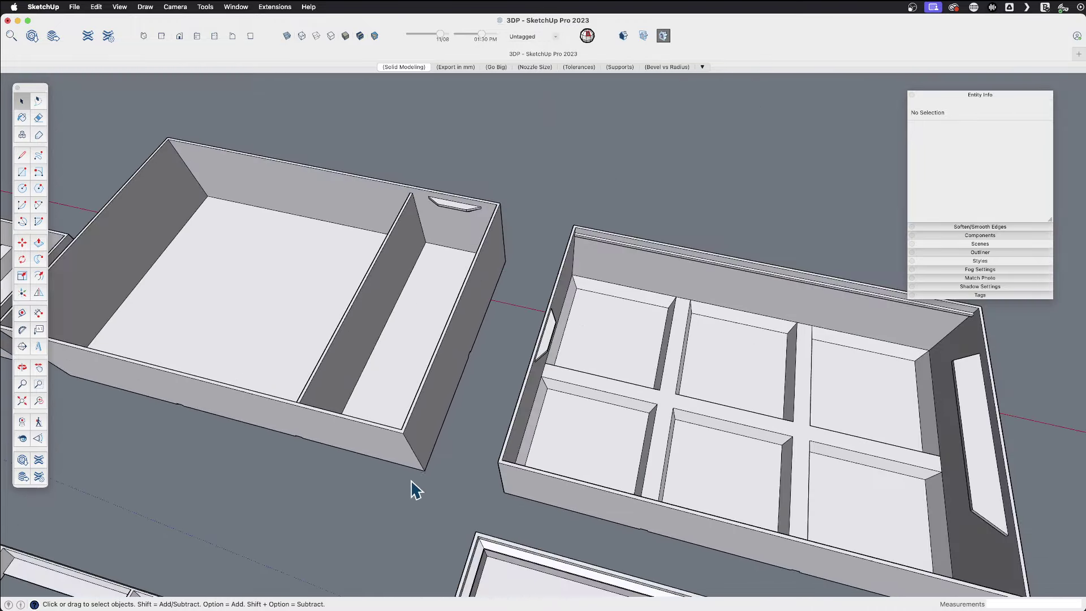
pyautogui.scroll(3, 380, 383)
pyautogui.moveTo(383, 408); pyautogui.dragTo(511, 321, button='middle')
pyautogui.scroll(-3, 467, 410)
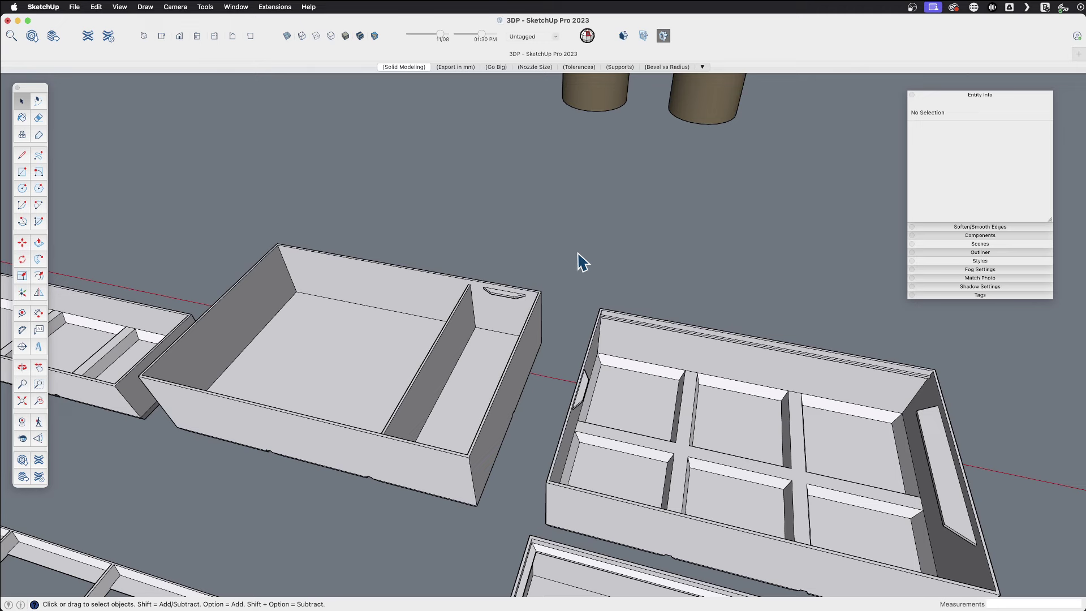
pyautogui.scroll(6, 464, 448)
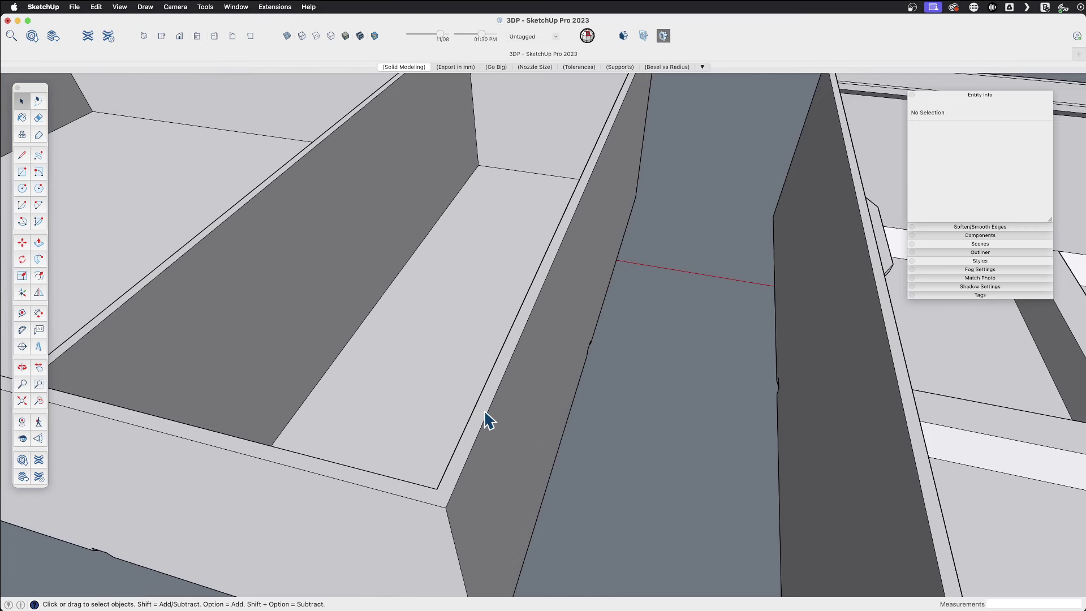
pyautogui.scroll(-5, 558, 453)
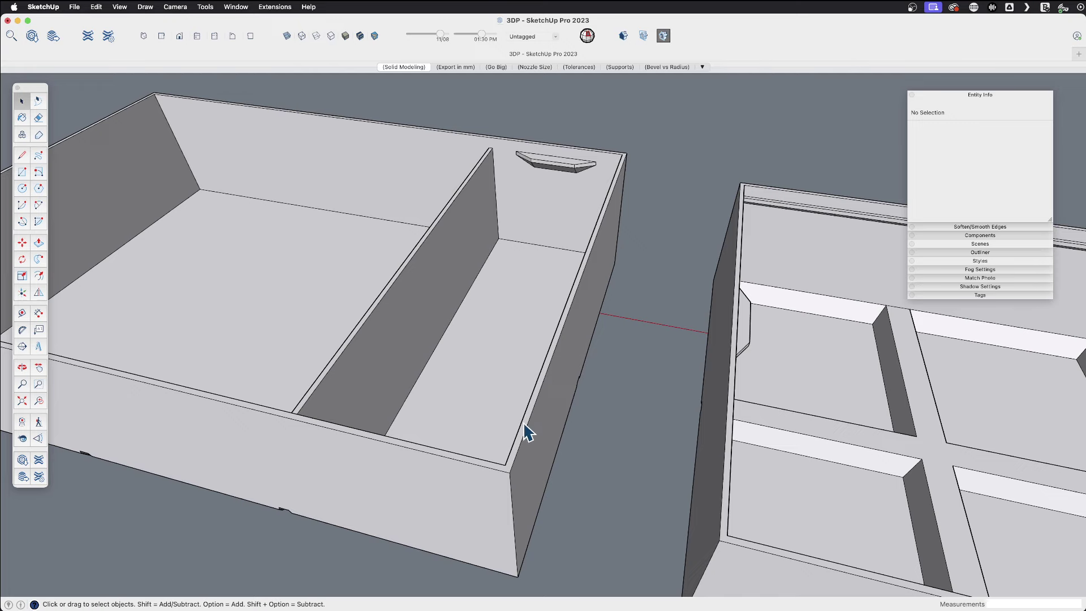
pyautogui.click(490, 424)
pyautogui.scroll(-5, 592, 364)
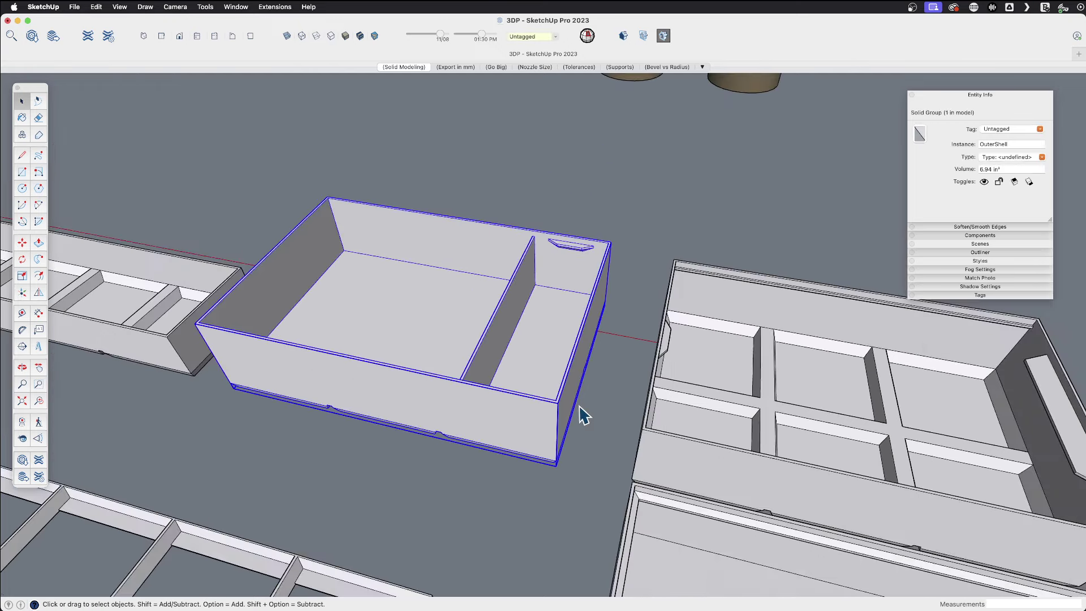
pyautogui.scroll(3, 582, 413)
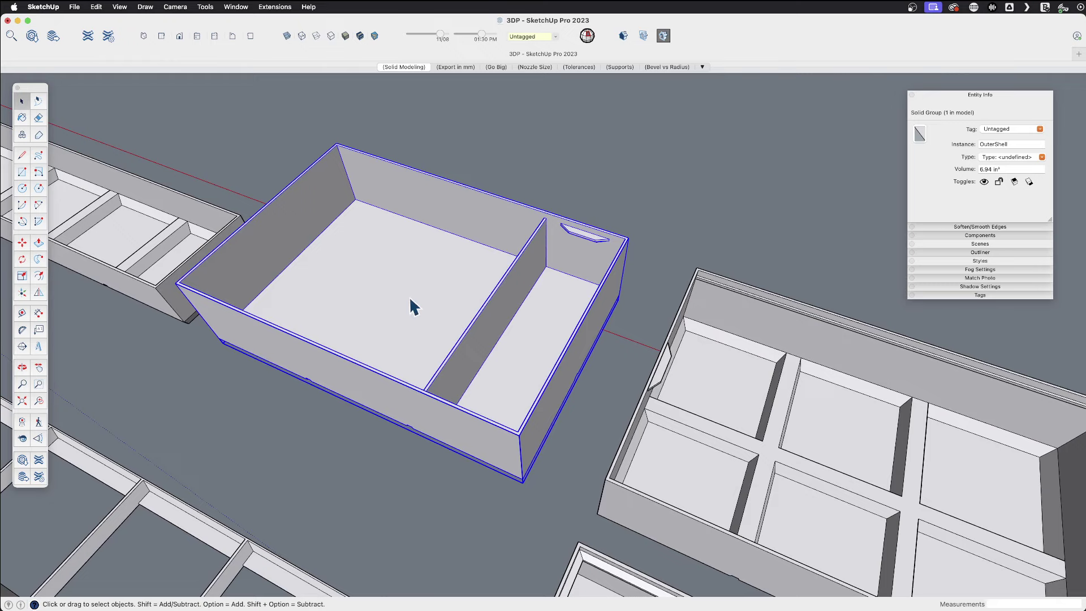
pyautogui.scroll(-4, 394, 291)
# Switch to Cura and start a new empty project, clearing the build plate
pyautogui.click(349, 373)
pyautogui.press('super+Tab')
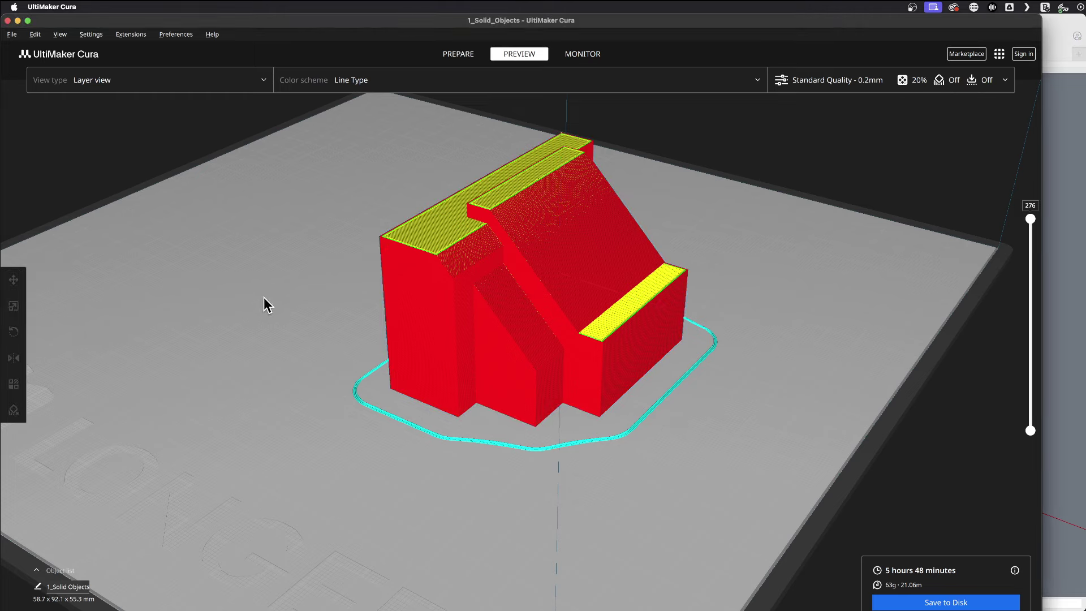
pyautogui.moveTo(247, 237); pyautogui.dragTo(304, 247, button='right')
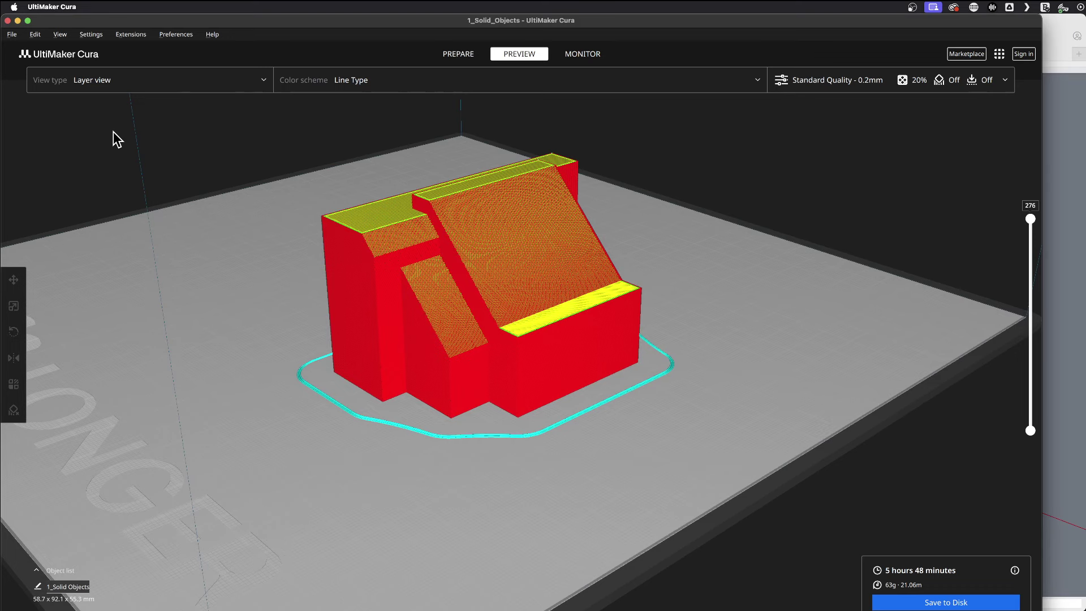
pyautogui.press('super+n')
pyautogui.click(624, 357)
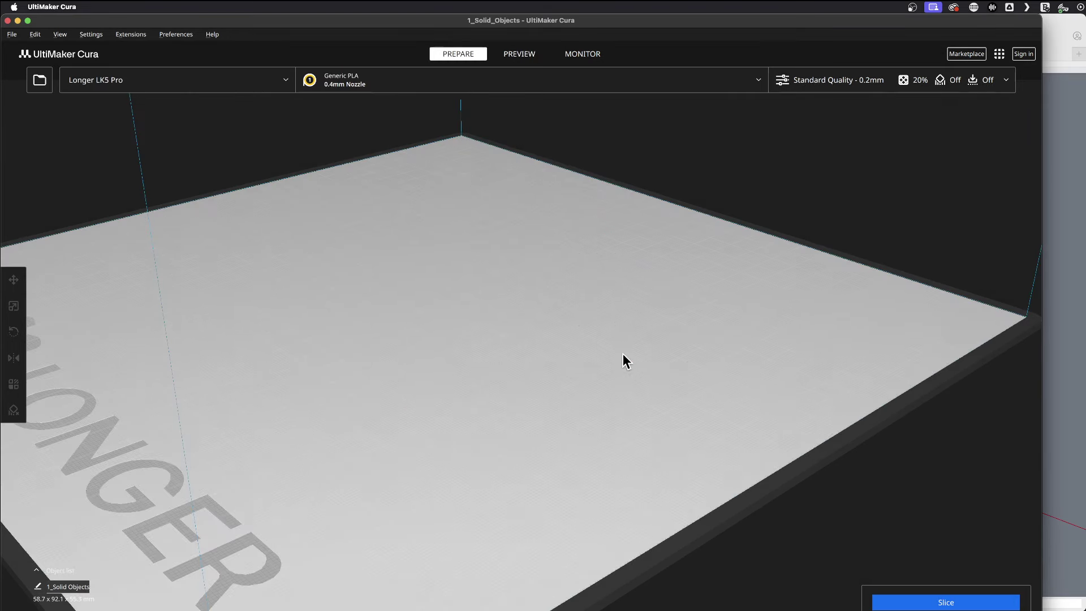
# Load 2_1mm Wall.stl onto the build plate
pyautogui.click(33, 84)
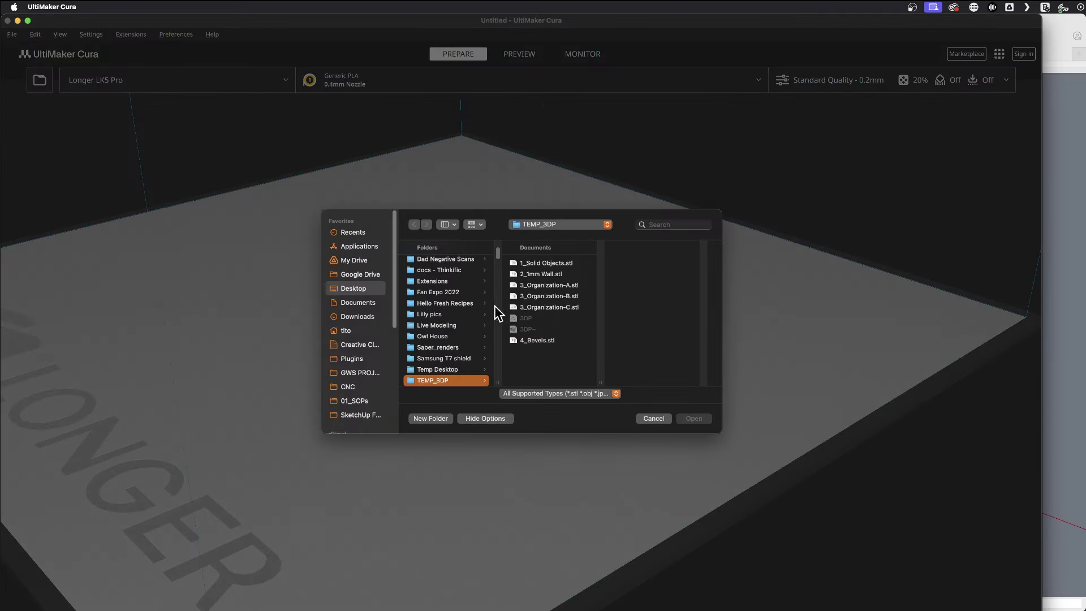
pyautogui.click(539, 273)
pyautogui.click(692, 419)
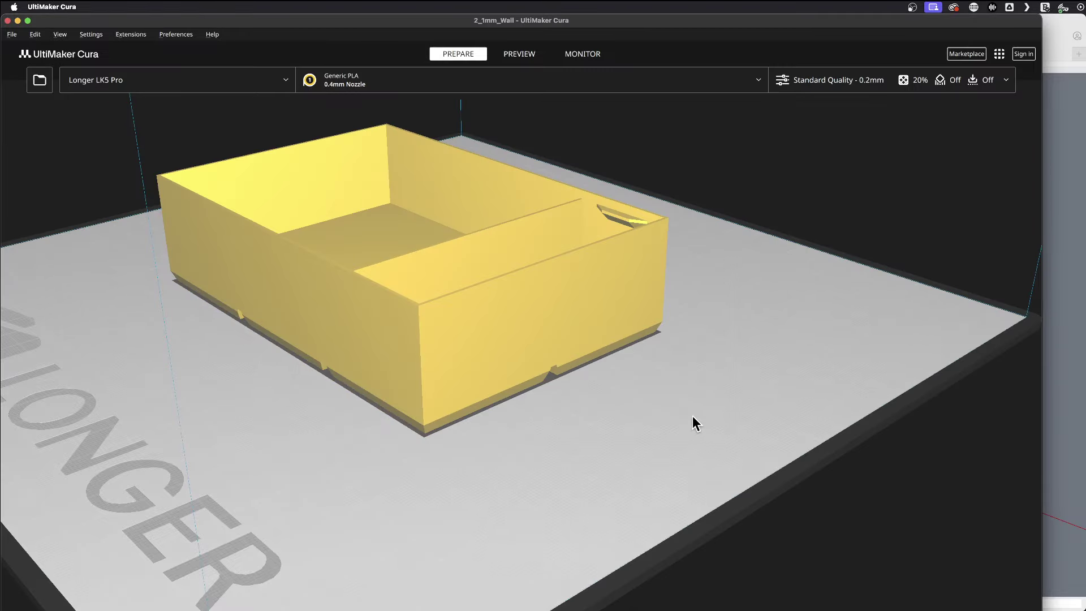
pyautogui.scroll(5, 418, 295)
pyautogui.moveTo(478, 294); pyautogui.dragTo(486, 409, button='right')
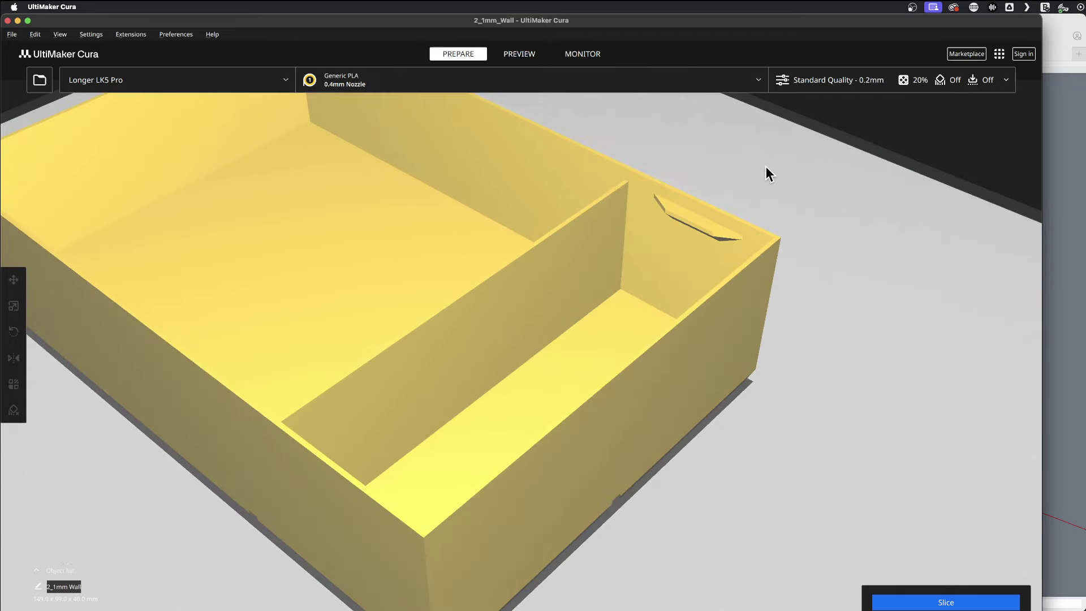
# Slice the tray with the 0.4mm nozzle (8 h 32 min, 75g) and preview its layers
pyautogui.click(946, 603)
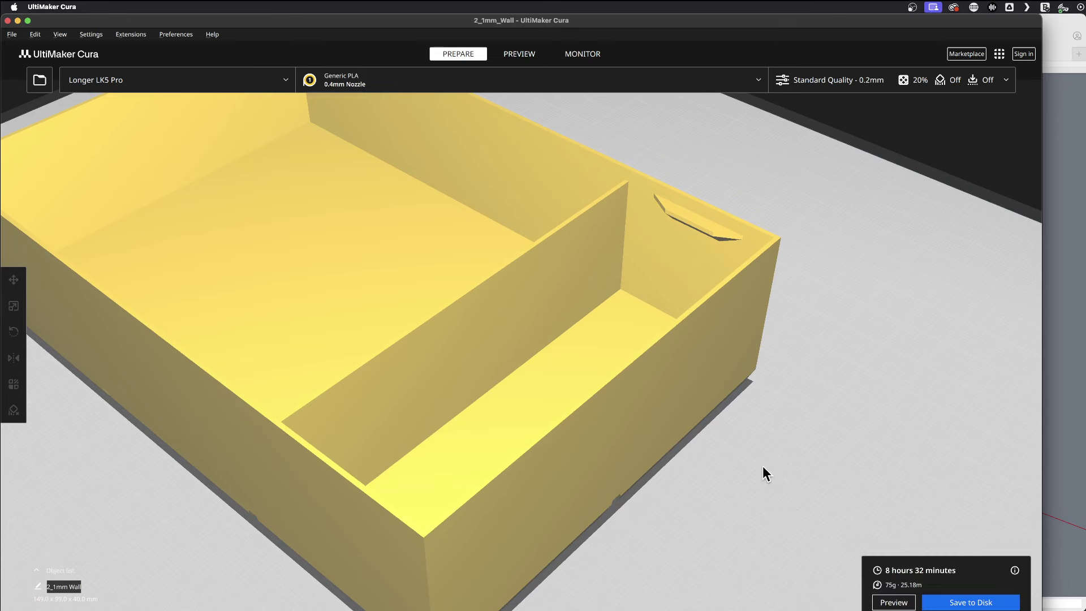
pyautogui.scroll(-3, 670, 328)
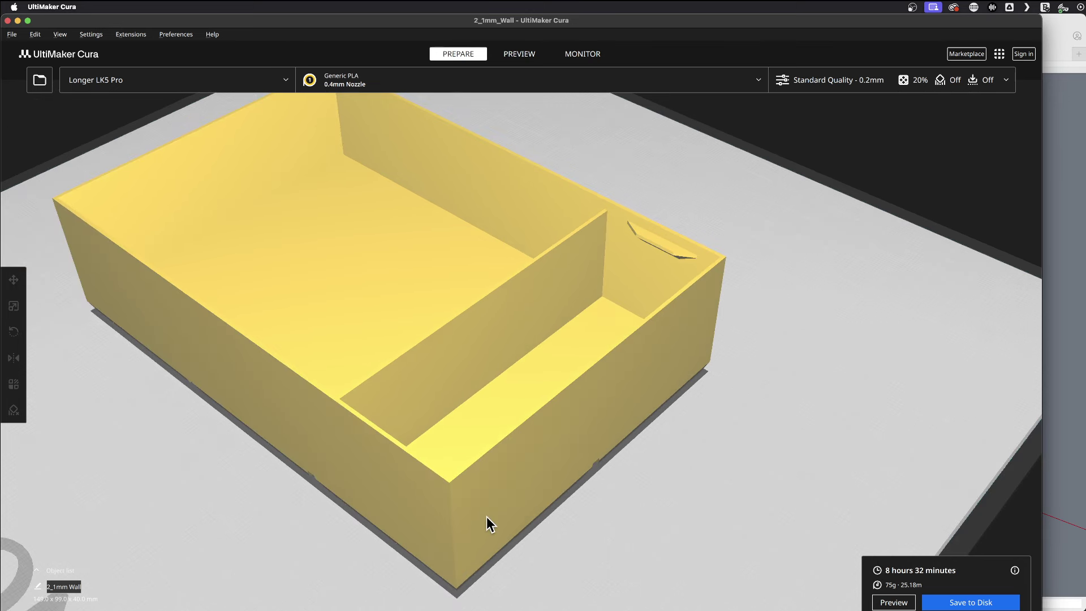
pyautogui.scroll(3, 481, 519)
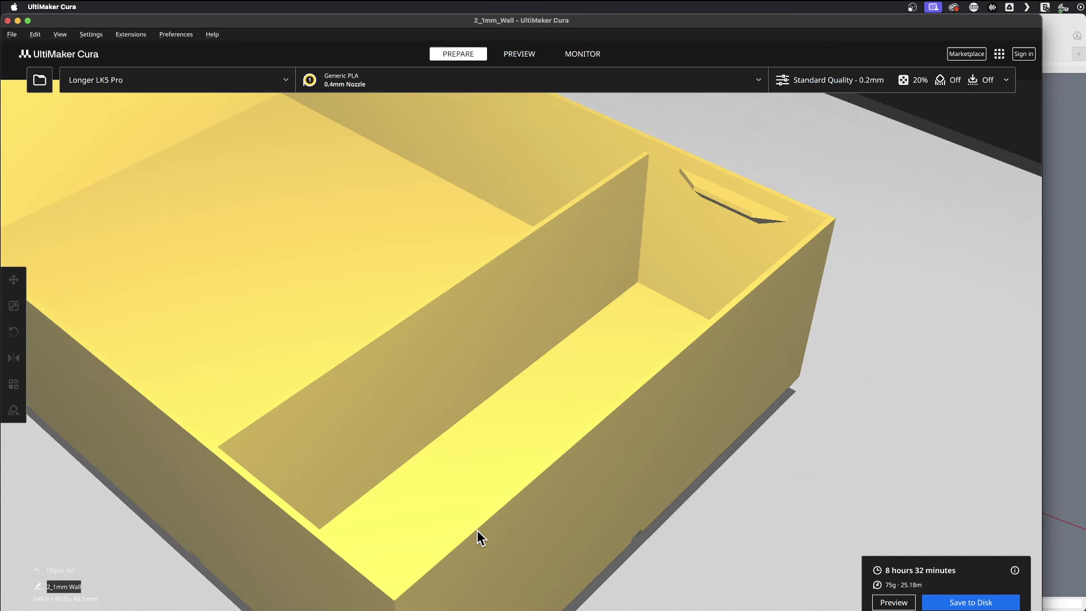
pyautogui.click(894, 604)
pyautogui.scroll(-2, 654, 505)
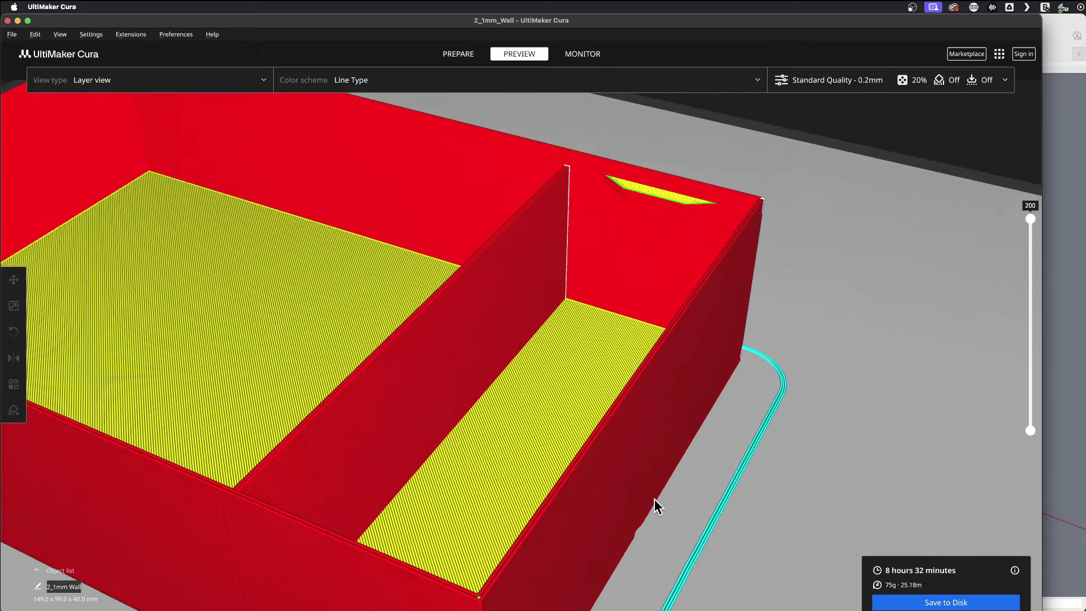
pyautogui.scroll(5, 654, 503)
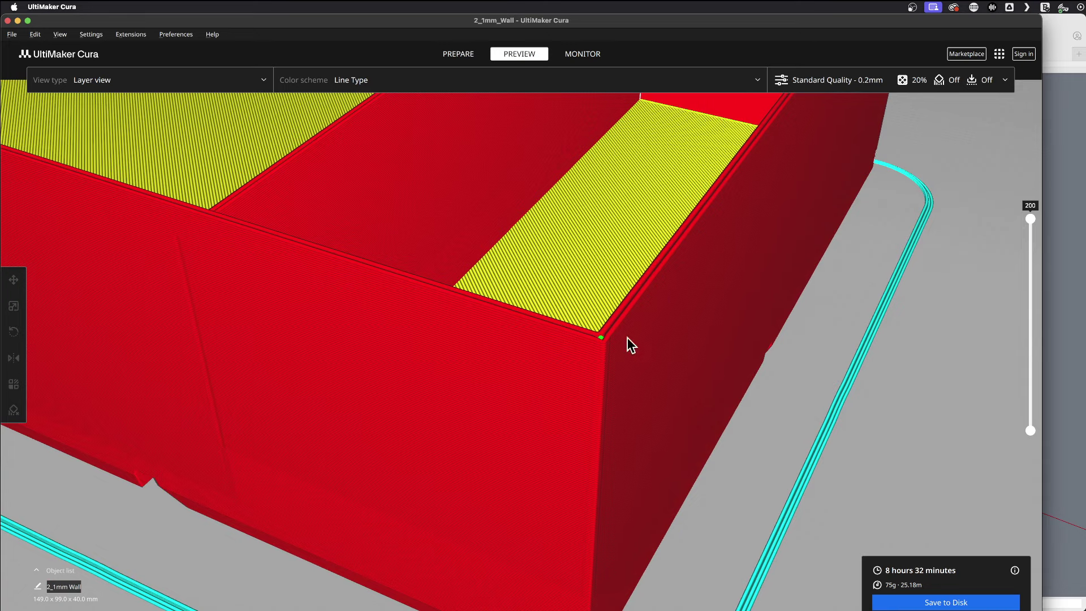
pyautogui.scroll(-3, 639, 406)
pyautogui.scroll(-3, 485, 285)
pyautogui.scroll(2, 436, 348)
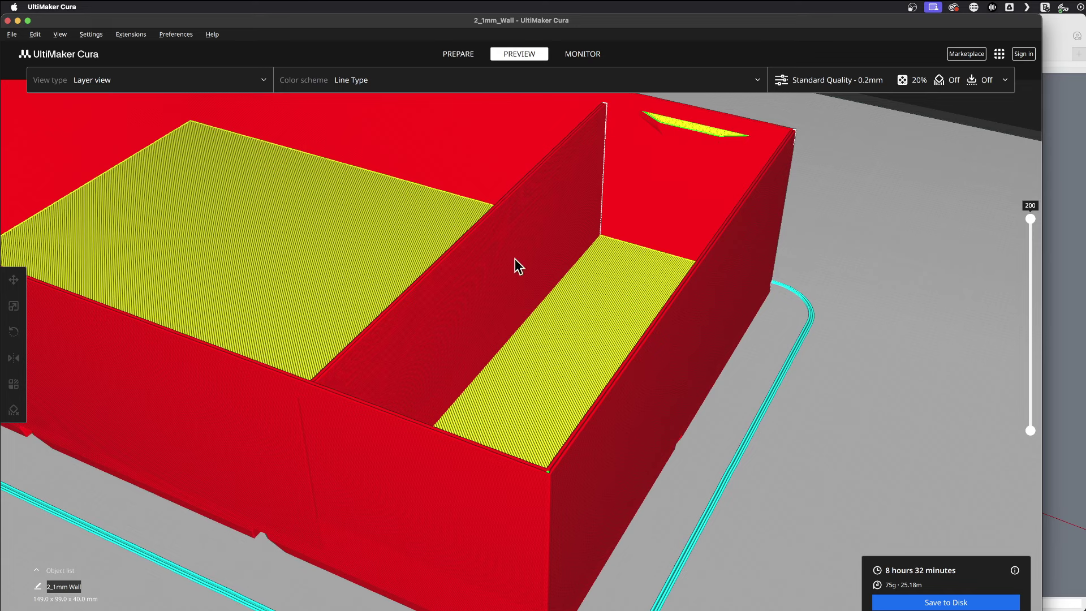
# Change to the 0.8mm nozzle, re-slice the box and open the layer preview
pyautogui.click(455, 54)
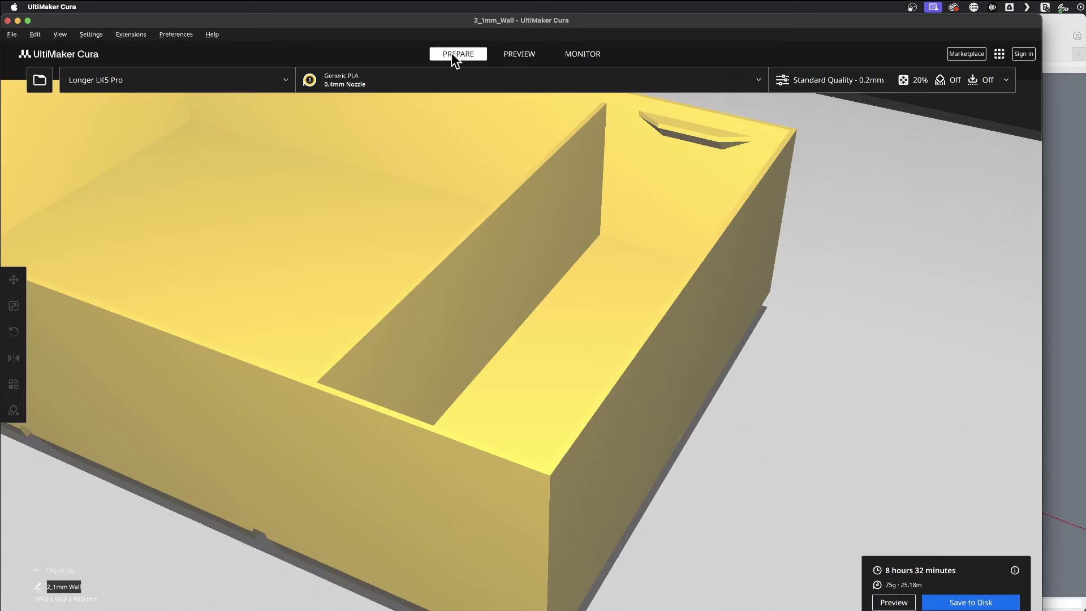
pyautogui.click(440, 80)
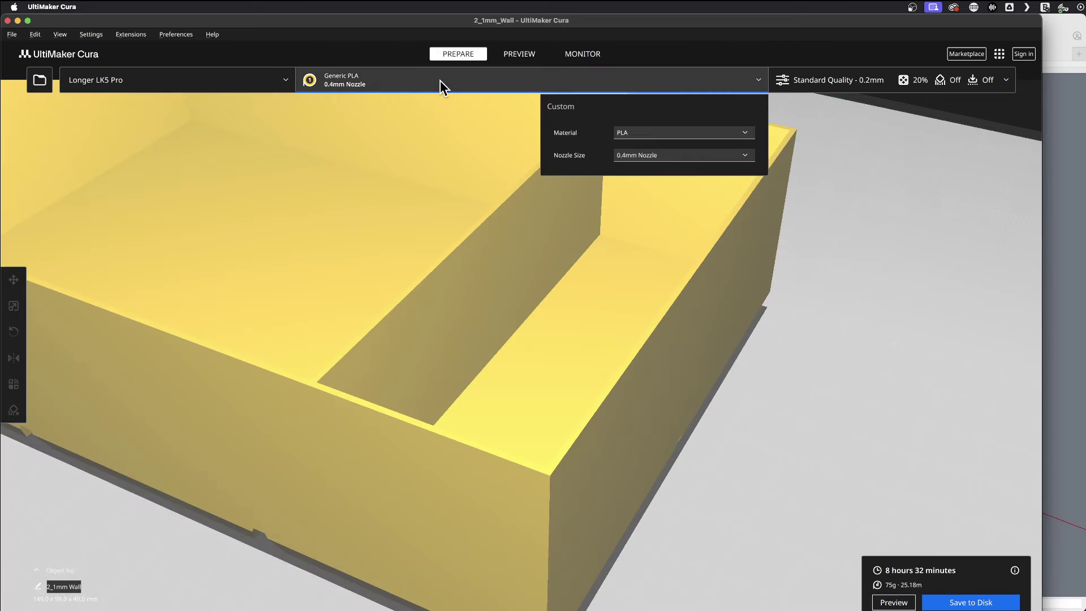
pyautogui.click(670, 157)
pyautogui.click(645, 239)
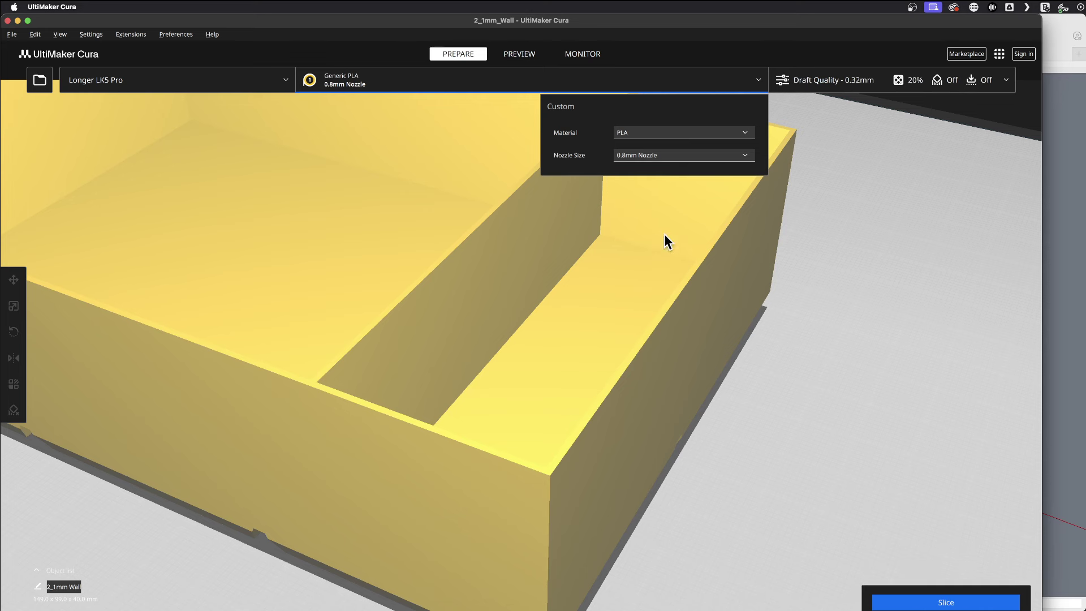
pyautogui.click(945, 602)
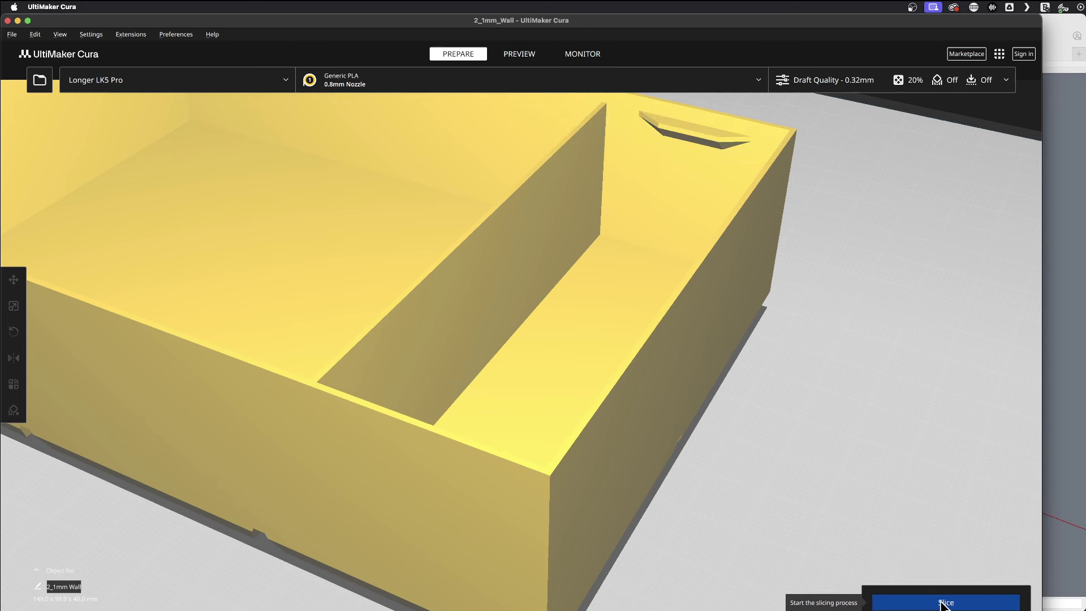
pyautogui.click(942, 603)
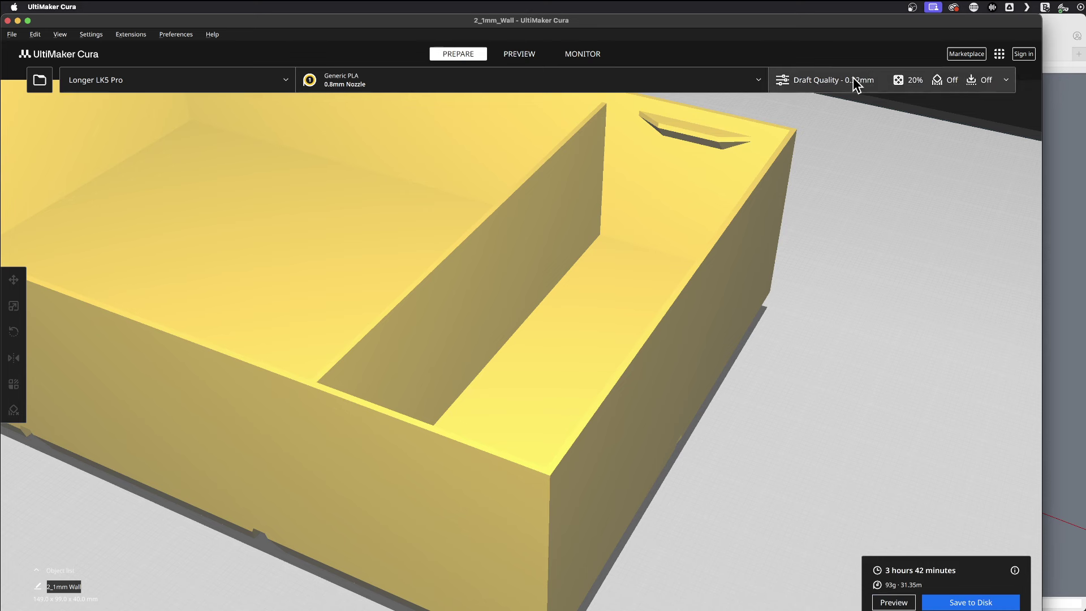
pyautogui.click(894, 603)
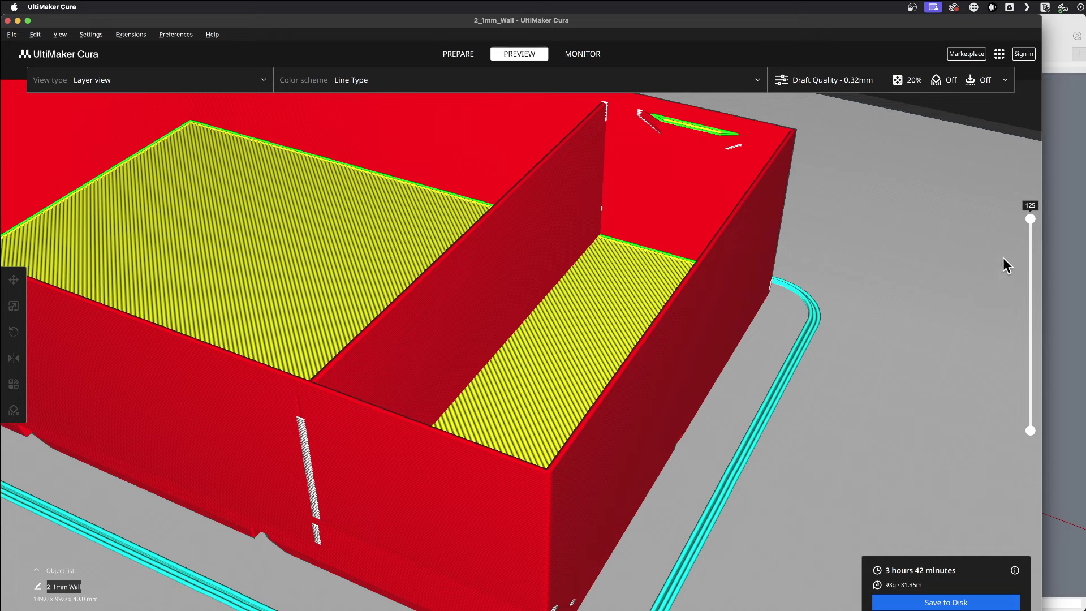
# Scrub the layer slider and orbit to inspect infill, walls and interior, then return to SketchUp
pyautogui.moveTo(1031, 219); pyautogui.dragTo(1030, 399)
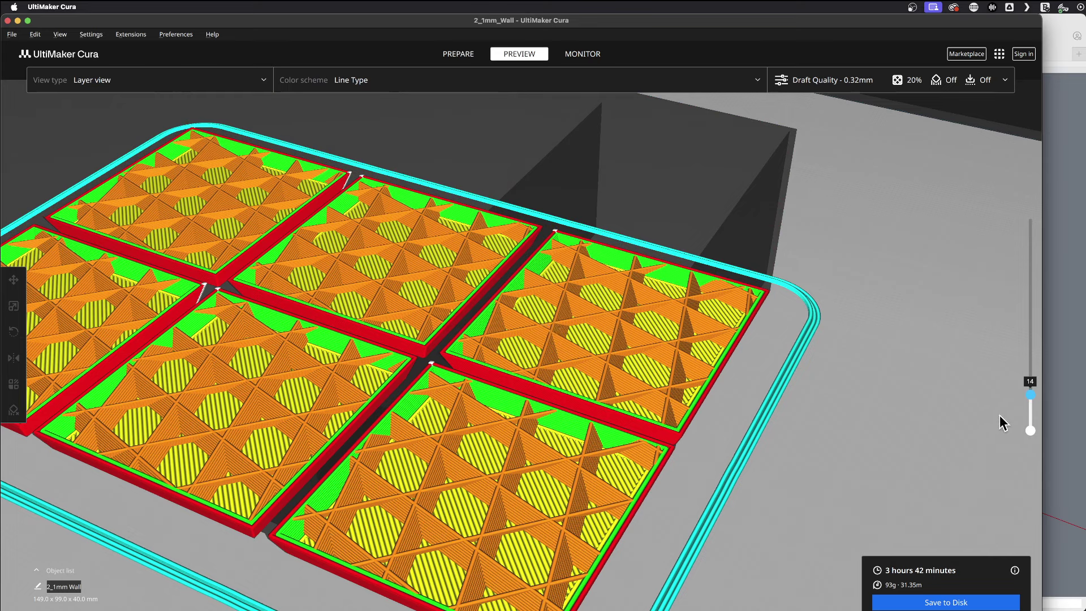
pyautogui.moveTo(1030, 399); pyautogui.dragTo(1009, 175)
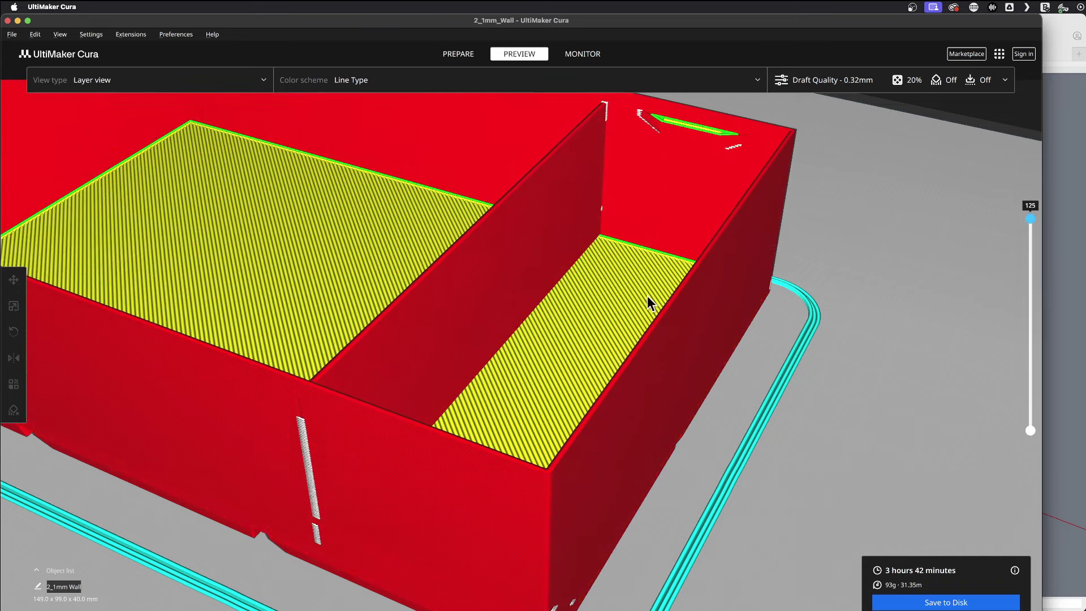
pyautogui.scroll(5, 604, 423)
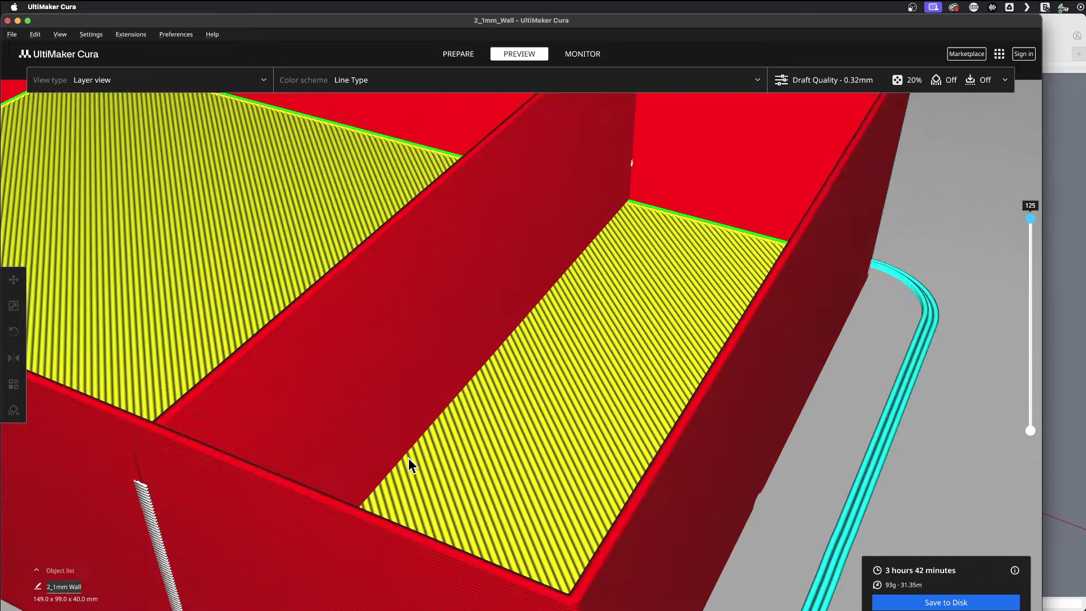
pyautogui.scroll(3, 330, 462)
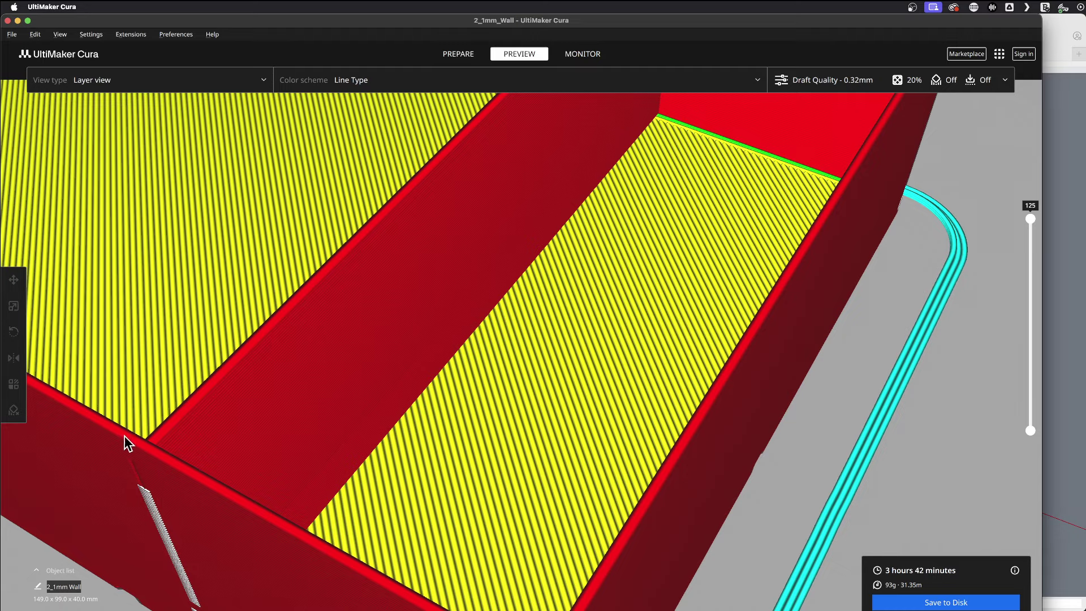
pyautogui.scroll(-3, 154, 318)
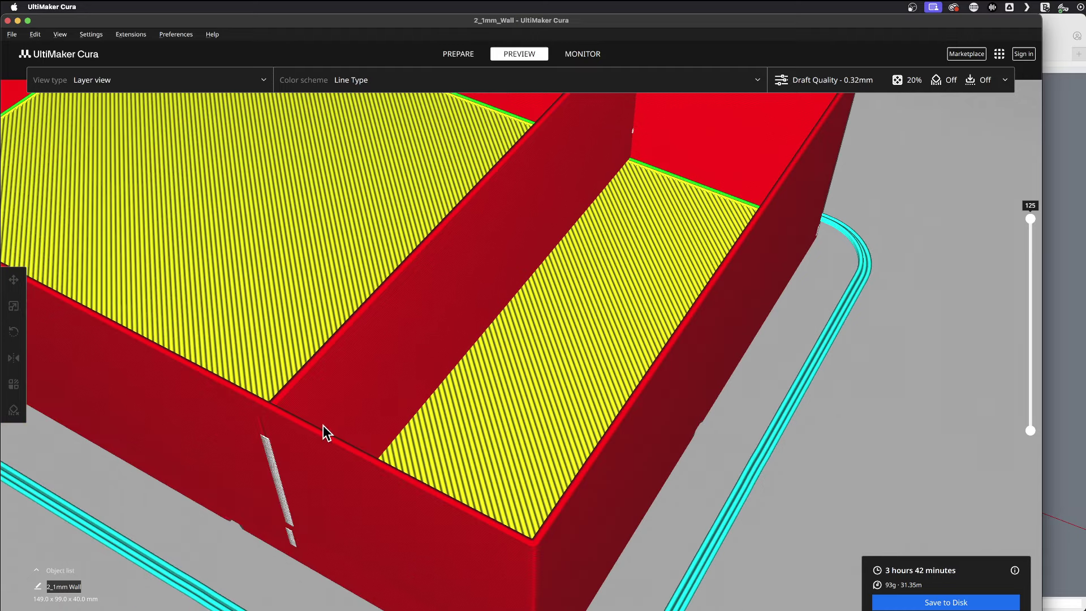
pyautogui.scroll(-3, 447, 498)
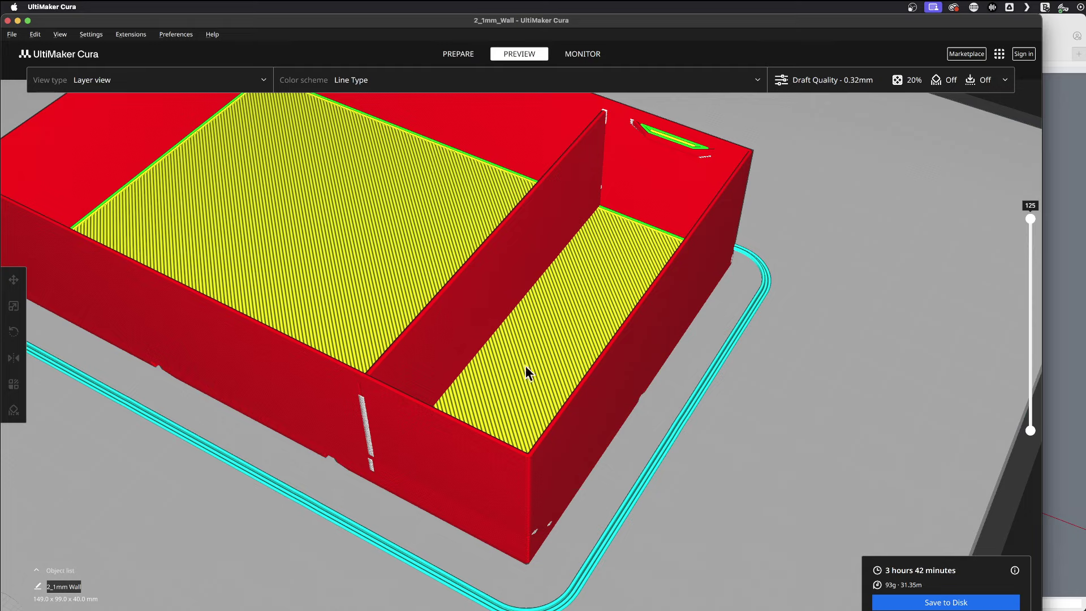
pyautogui.scroll(1, 569, 471)
pyautogui.moveTo(542, 453); pyautogui.dragTo(581, 451, button='right')
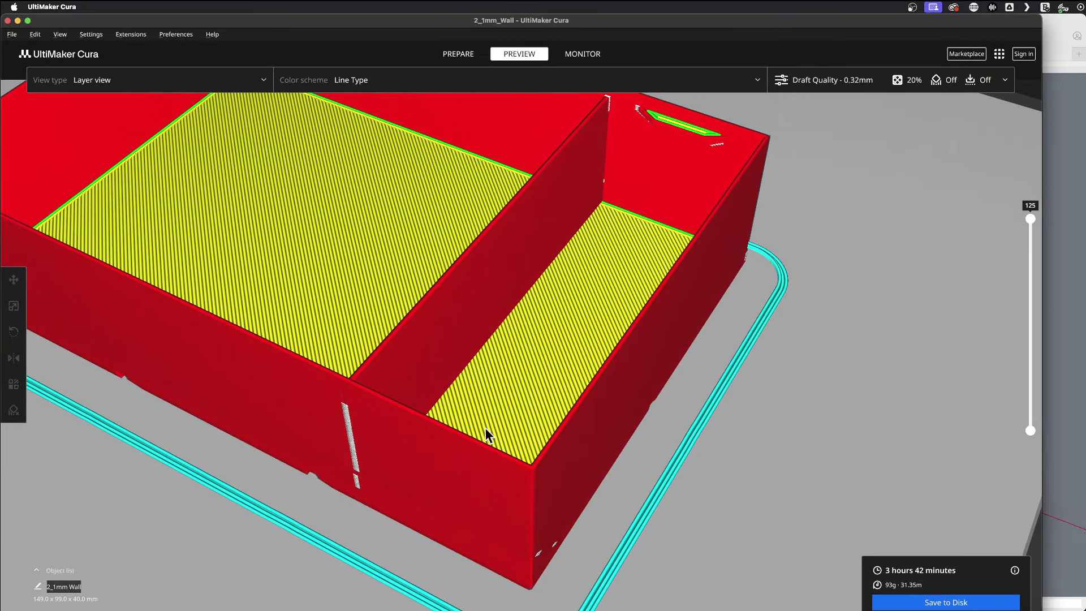
pyautogui.scroll(-5, 487, 434)
pyautogui.moveTo(481, 490); pyautogui.dragTo(466, 419, button='right')
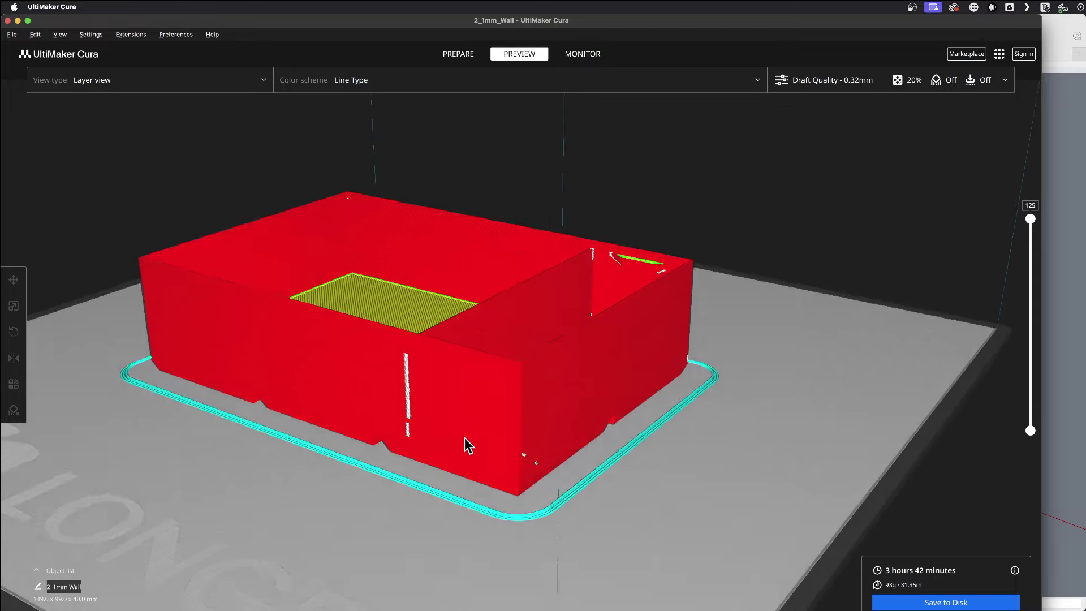
pyautogui.moveTo(464, 437); pyautogui.dragTo(463, 453, button='right')
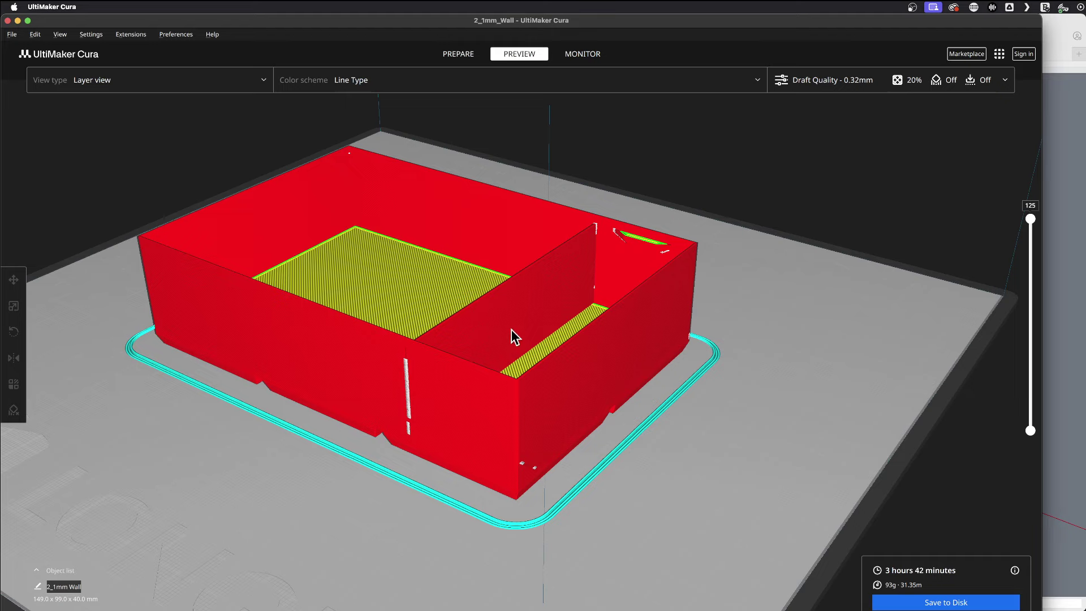
pyautogui.press('super+Tab')
pyautogui.scroll(5, 505, 316)
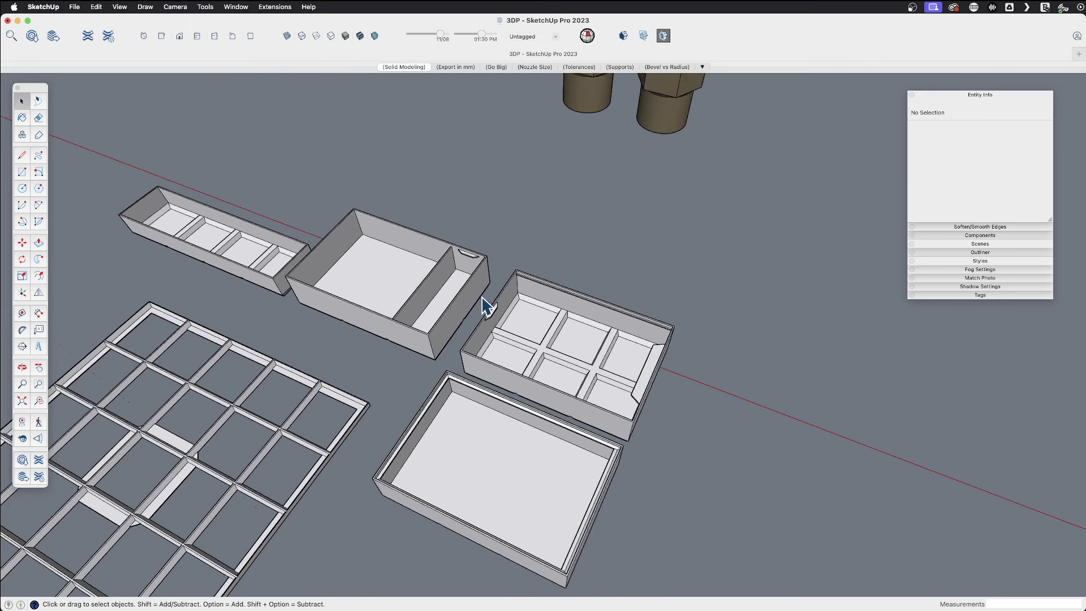
pyautogui.scroll(-1, 523, 419)
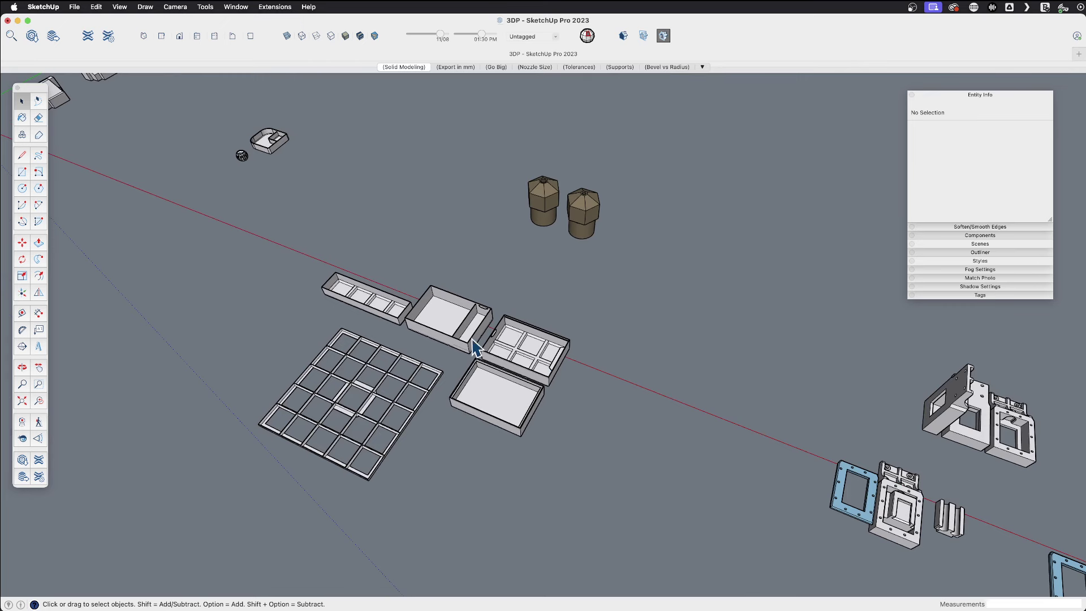
pyautogui.scroll(3, 471, 373)
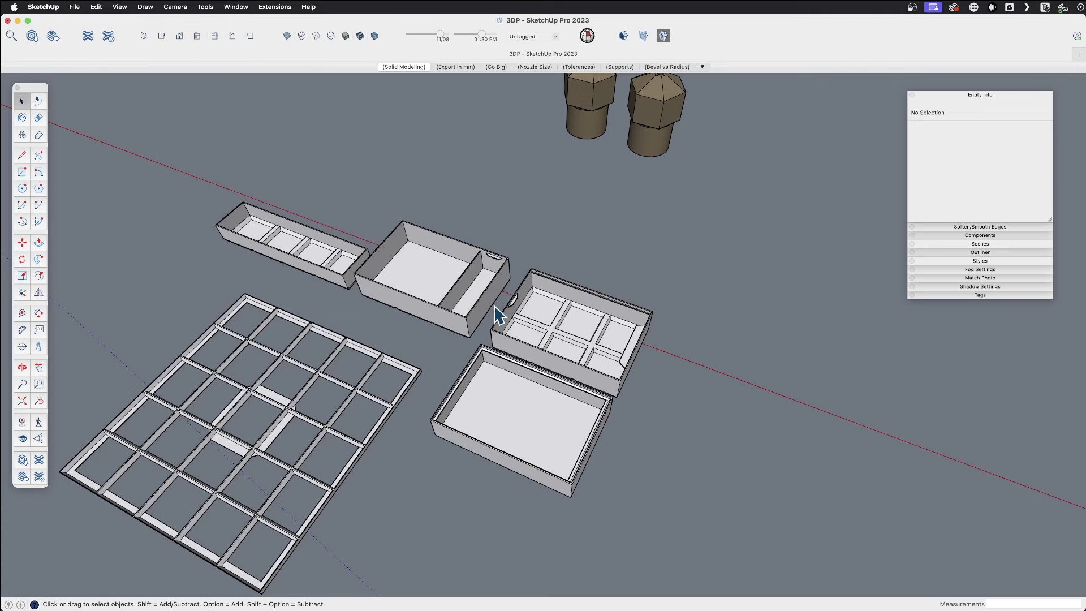
pyautogui.scroll(3, 481, 346)
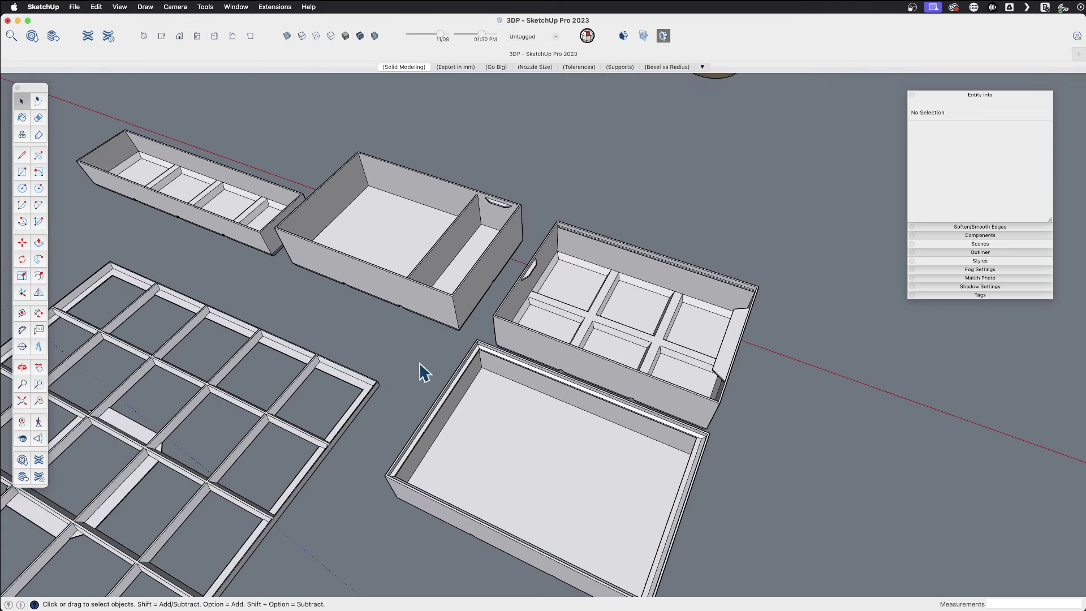
pyautogui.moveTo(422, 356)
pyautogui.mouseDown(button='middle')
pyautogui.moveTo(448, 376)
pyautogui.moveTo(460, 368)
pyautogui.moveTo(288, 313)
pyautogui.mouseUp(button='middle')
pyautogui.scroll(-8, 282, 303)
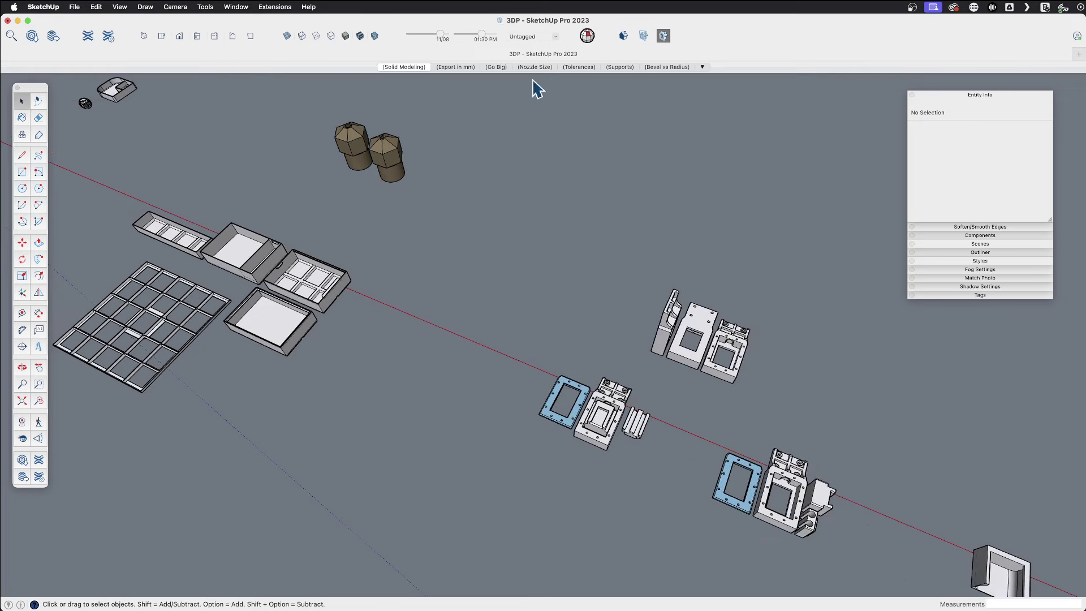
# Show the Tolerances scene and test-move the slider, cancelling so it stays seated
pyautogui.click(579, 67)
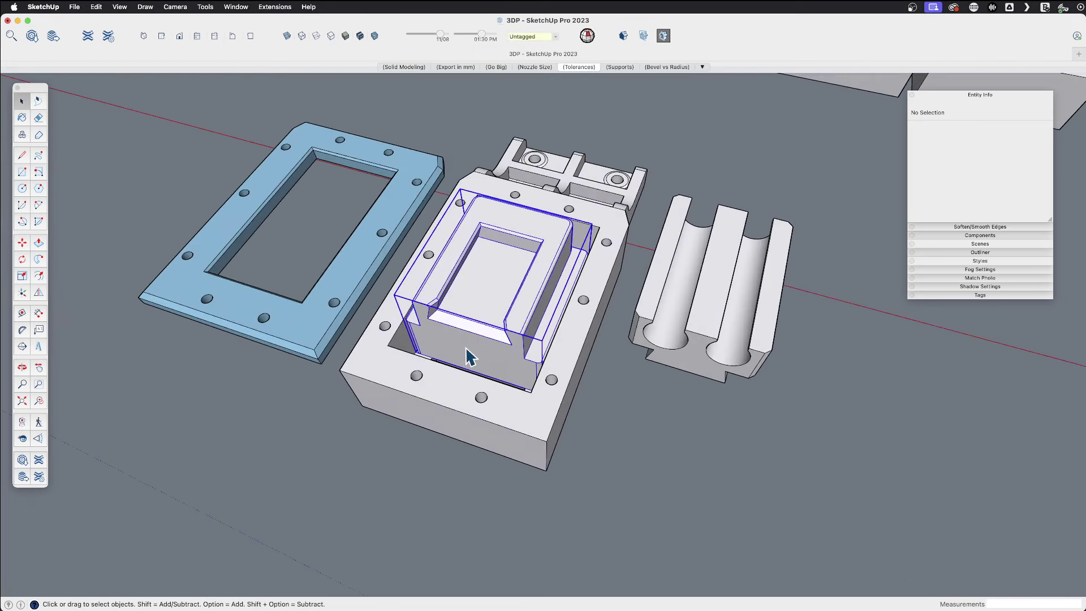
pyautogui.click(485, 368)
pyautogui.press('m')
pyautogui.click(484, 368)
pyautogui.press('space')
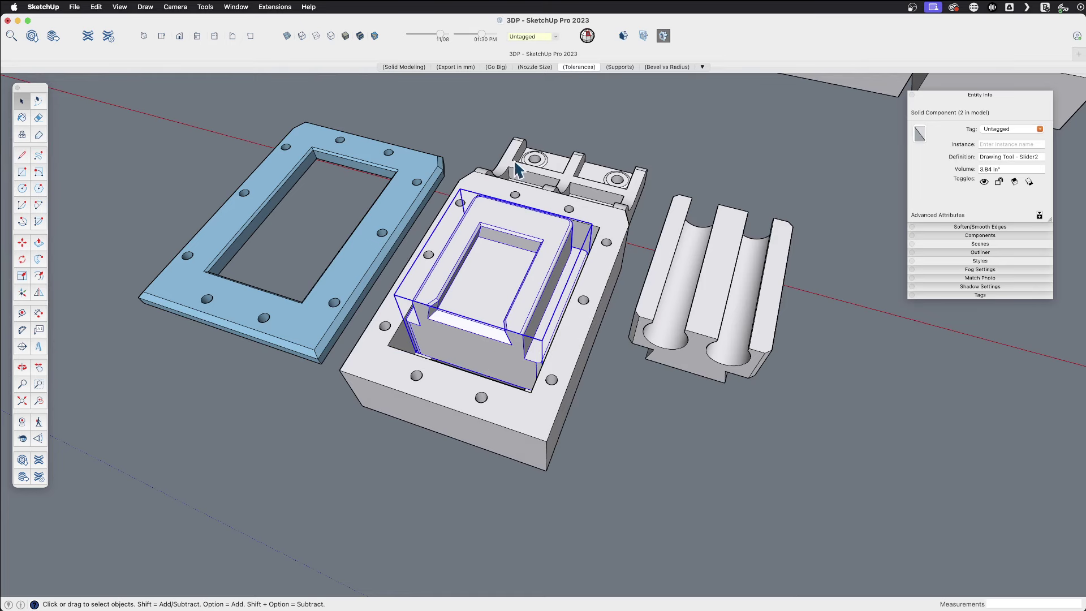
pyautogui.click(604, 461)
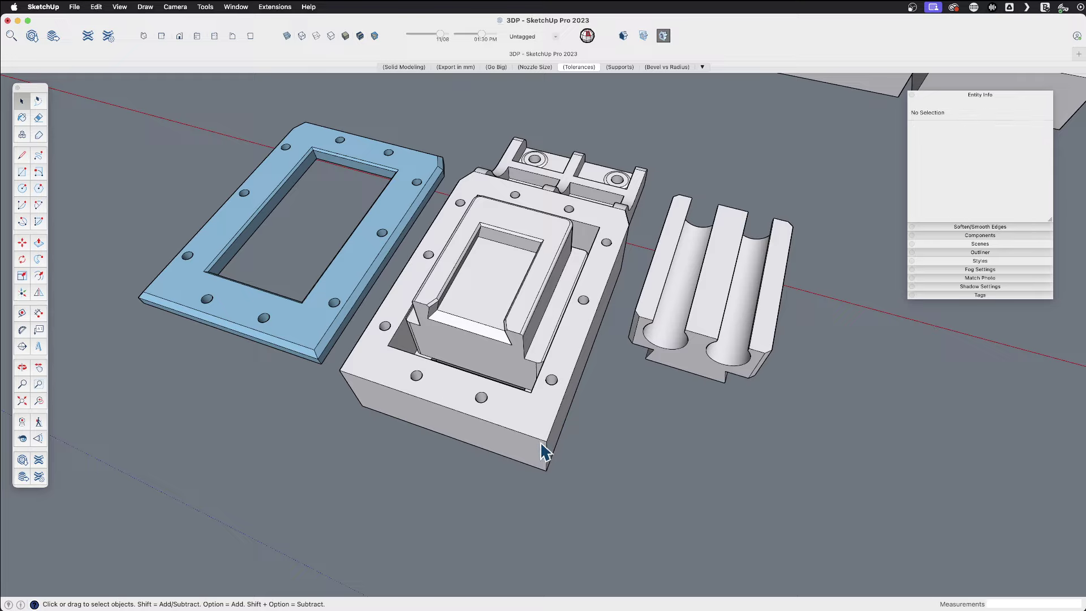
# Orbit and zoom around the mold parts
pyautogui.press('o')
pyautogui.moveTo(432, 395); pyautogui.dragTo(545, 441)
pyautogui.press('space')
pyautogui.scroll(6, 583, 335)
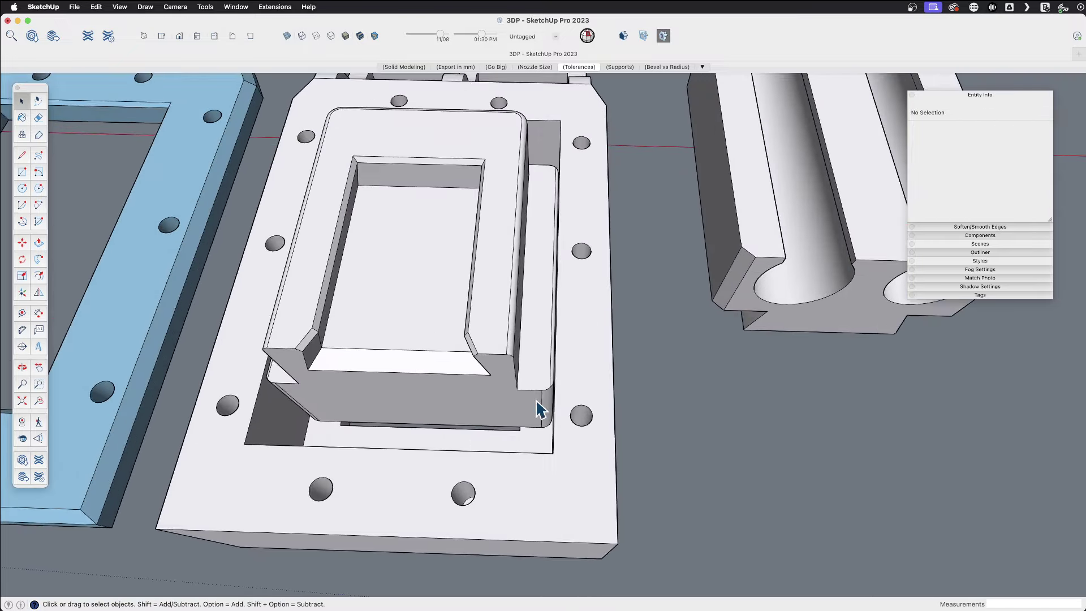
pyautogui.scroll(4, 537, 407)
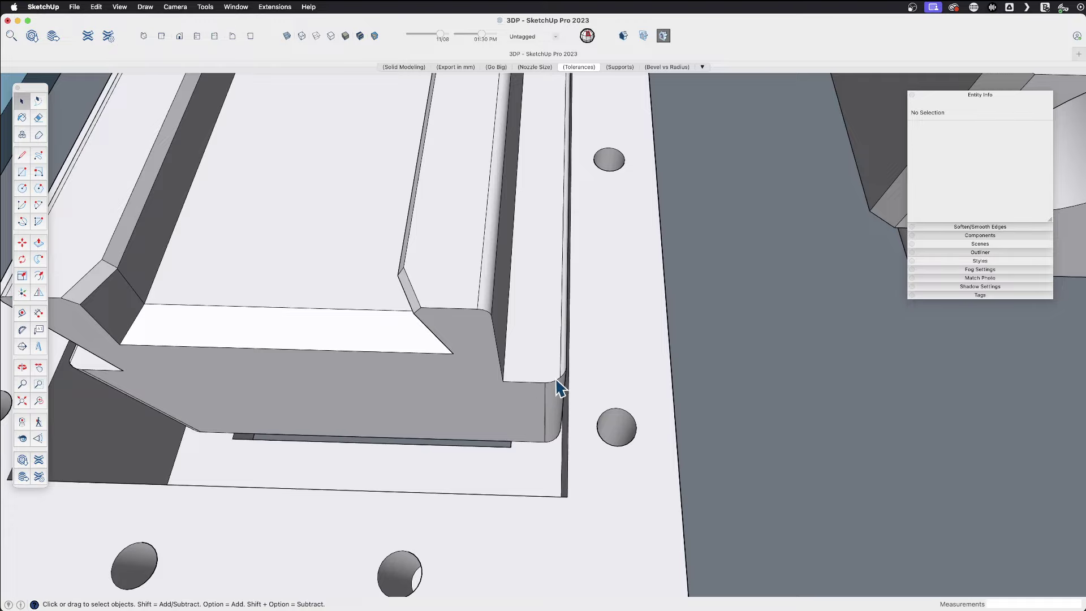
pyautogui.scroll(-8, 602, 366)
pyautogui.moveTo(682, 391); pyautogui.dragTo(582, 383, button='middle')
pyautogui.scroll(3, 609, 378)
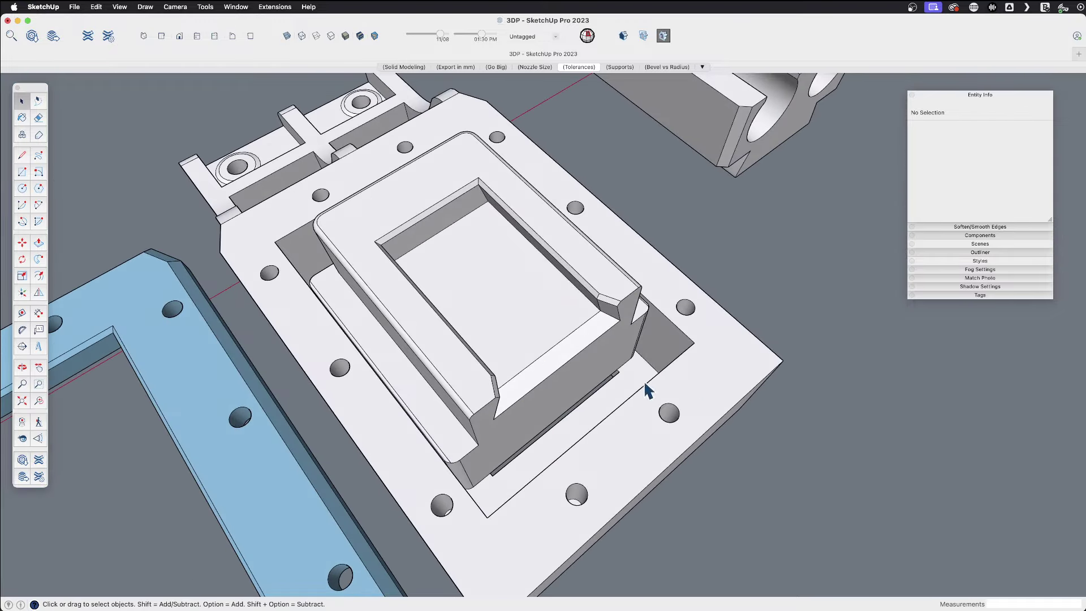
pyautogui.scroll(-3, 625, 339)
pyautogui.scroll(-4, 472, 323)
# Select Drawing Tool - Slider2 and start moving it, cancelling to leave it in its pocket
pyautogui.click(477, 300)
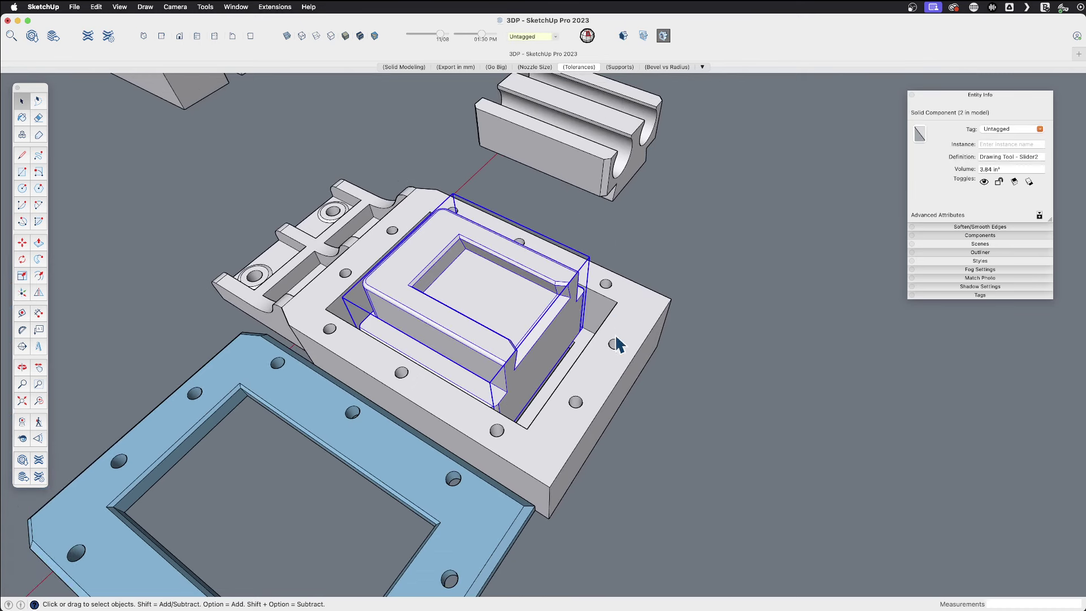
pyautogui.scroll(-3, 614, 346)
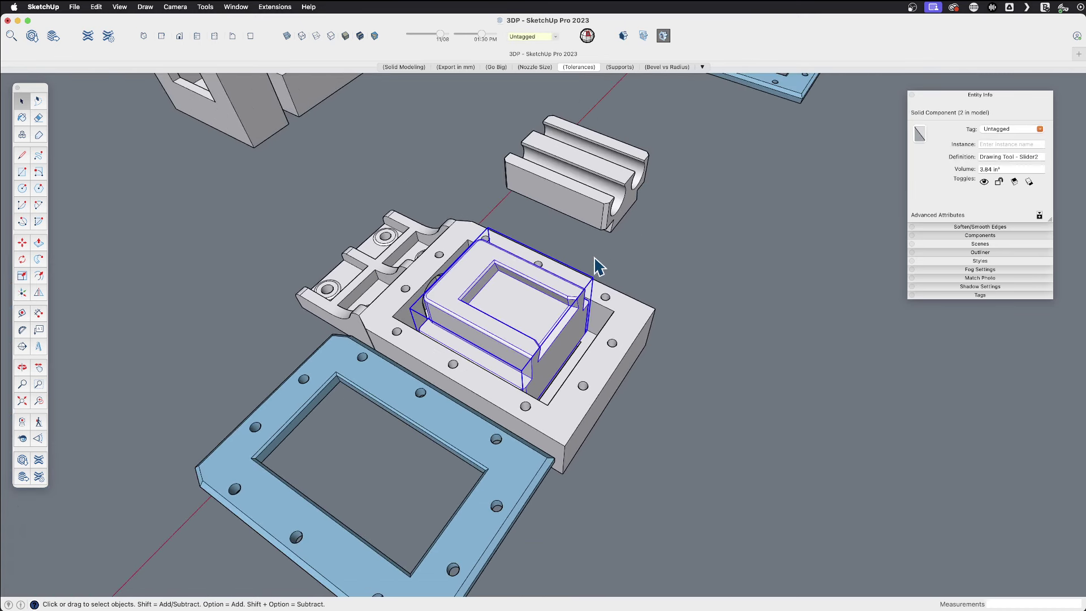
pyautogui.scroll(3, 592, 271)
pyautogui.moveTo(540, 332); pyautogui.dragTo(487, 345, button='middle')
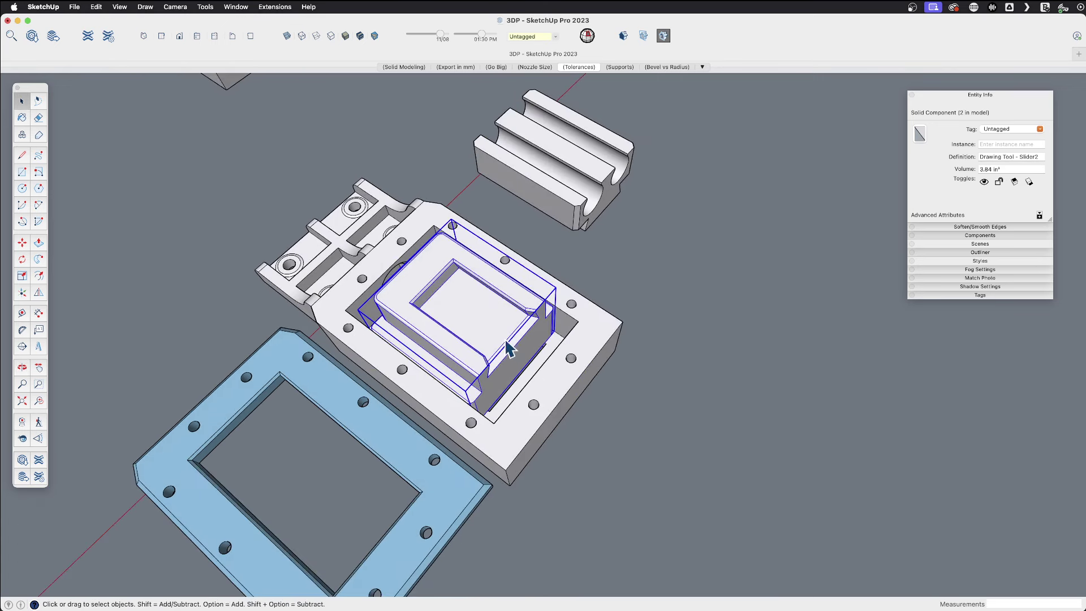
pyautogui.press('m')
pyautogui.click(485, 325)
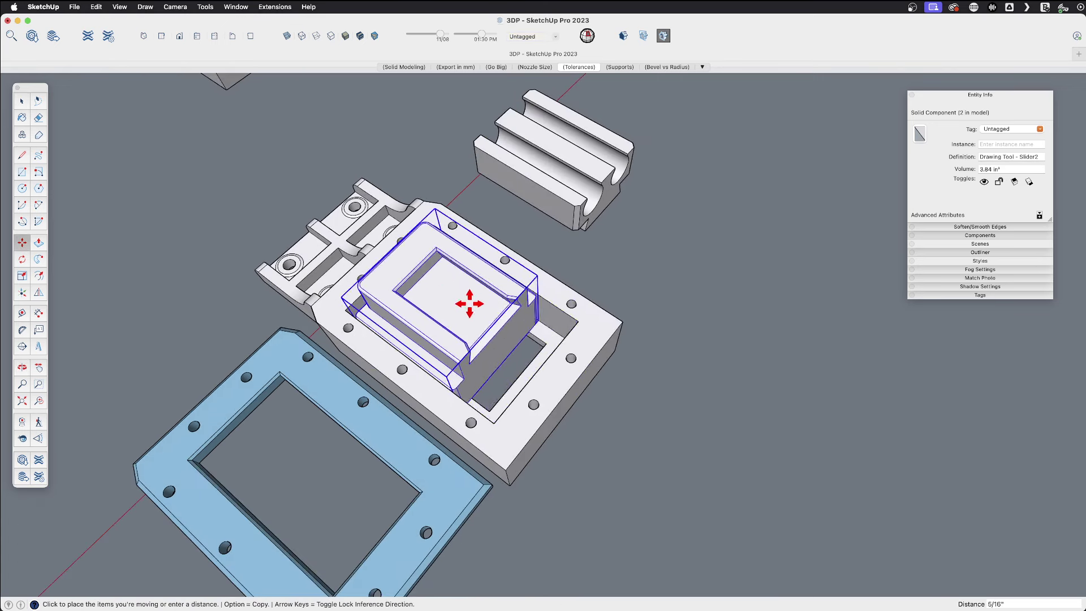
pyautogui.press('space')
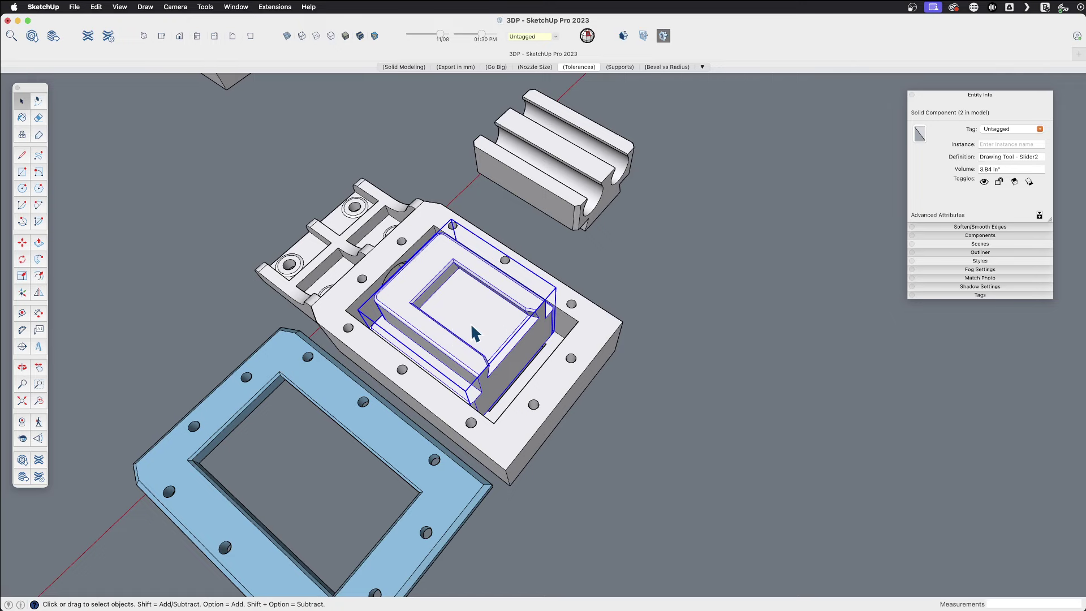
# Lift the slider partway out of the mold base, then cancel so it drops back
pyautogui.moveTo(472, 326)
pyautogui.mouseDown(button='middle')
pyautogui.moveTo(560, 211)
pyautogui.moveTo(461, 303)
pyautogui.moveTo(473, 315)
pyautogui.mouseUp(button='middle')
pyautogui.scroll(2, 481, 323)
pyautogui.press('m')
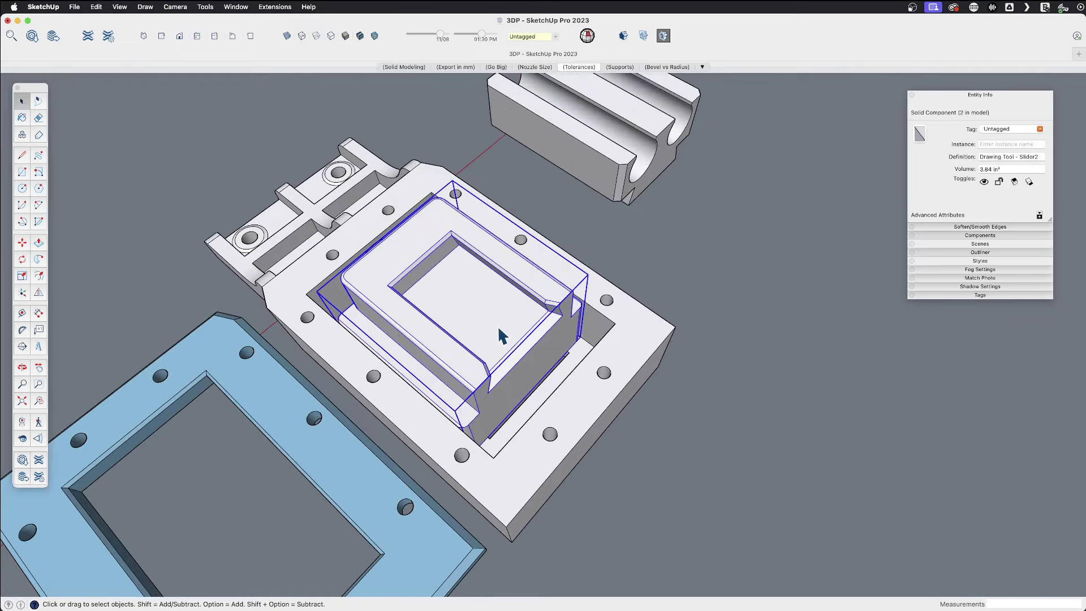
pyautogui.moveTo(565, 310); pyautogui.dragTo(315, 296, button='middle')
pyautogui.press('space')
pyautogui.moveTo(411, 293); pyautogui.dragTo(606, 311, button='middle')
pyautogui.press('m')
pyautogui.click(493, 310)
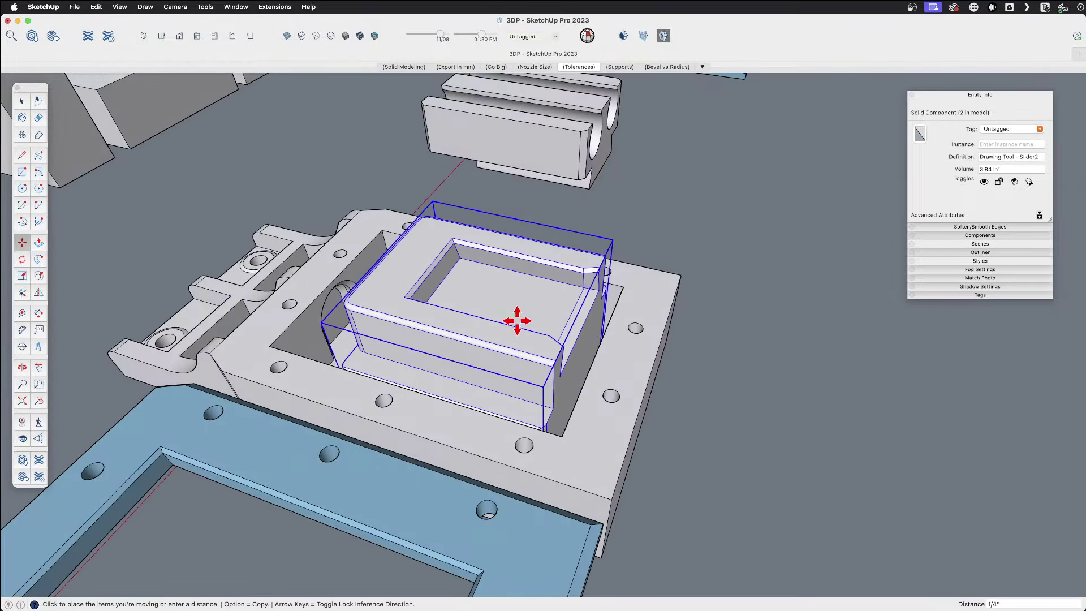
pyautogui.moveTo(514, 318); pyautogui.dragTo(615, 339, button='middle')
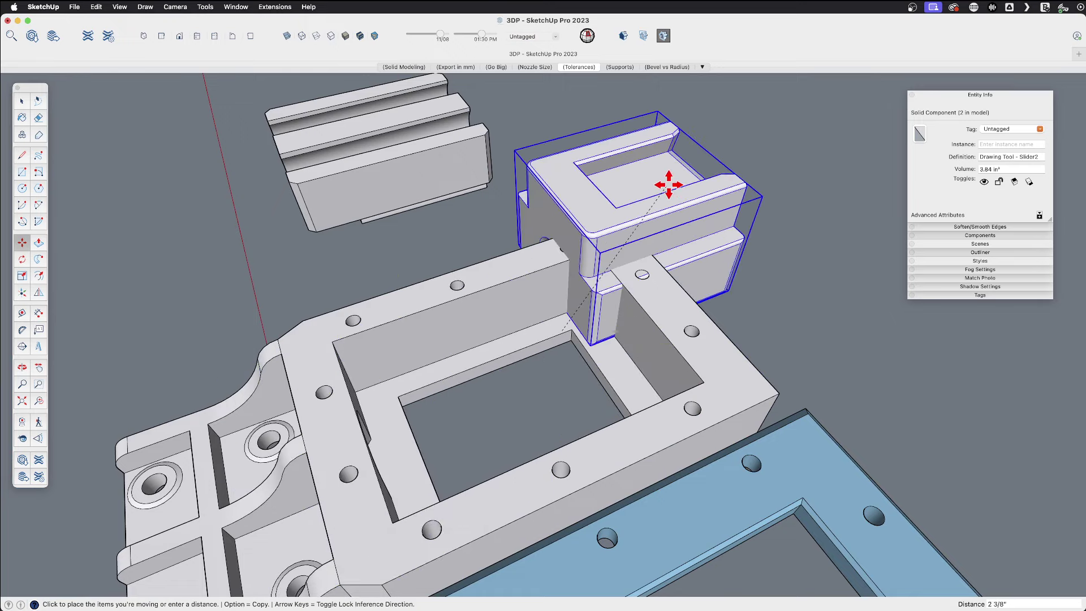
pyautogui.press('space')
# Orbit around the mold from several angles
pyautogui.moveTo(665, 327); pyautogui.dragTo(490, 407, button='middle')
pyautogui.scroll(5, 635, 403)
pyautogui.moveTo(633, 396)
pyautogui.mouseDown(button='middle')
pyautogui.moveTo(584, 383)
pyautogui.moveTo(643, 378)
pyautogui.mouseUp(button='middle')
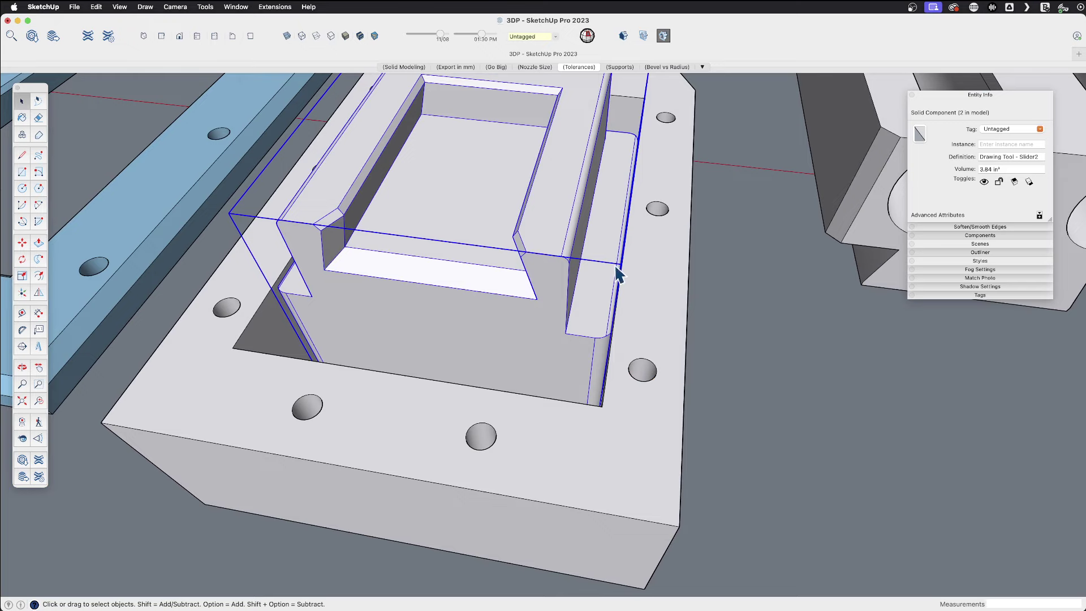
pyautogui.moveTo(611, 267); pyautogui.dragTo(455, 294, button='middle')
pyautogui.moveTo(570, 275)
pyautogui.mouseDown(button='middle')
pyautogui.moveTo(570, 311)
pyautogui.moveTo(570, 276)
pyautogui.mouseUp(button='middle')
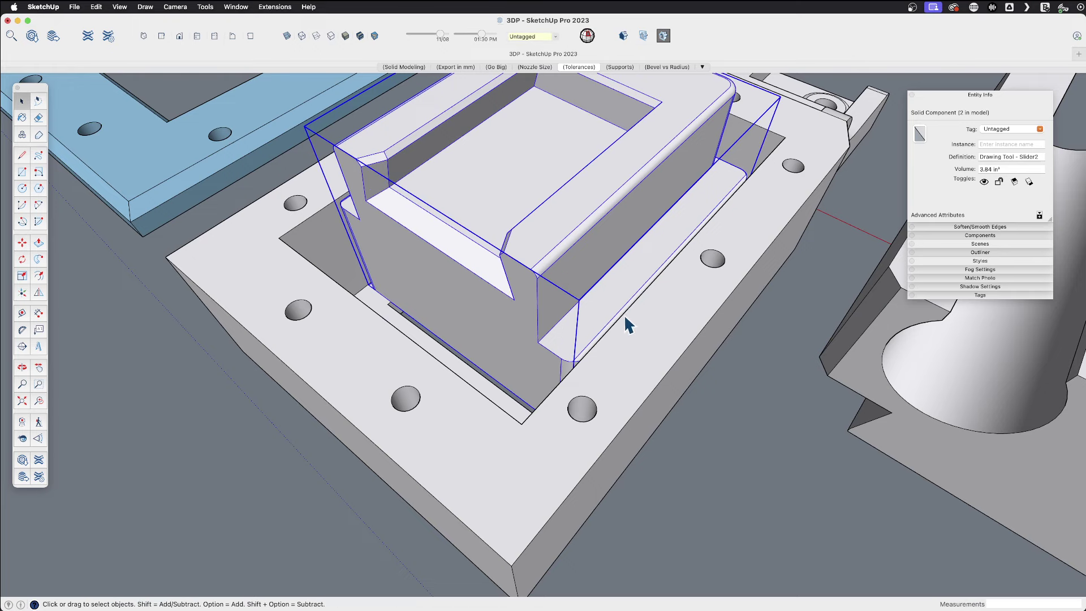
pyautogui.moveTo(543, 368); pyautogui.dragTo(721, 342, button='middle')
# Select the mold base and orbit around it to a higher view
pyautogui.click(633, 429)
pyautogui.moveTo(633, 429); pyautogui.dragTo(662, 290, button='middle')
pyautogui.scroll(3, 614, 387)
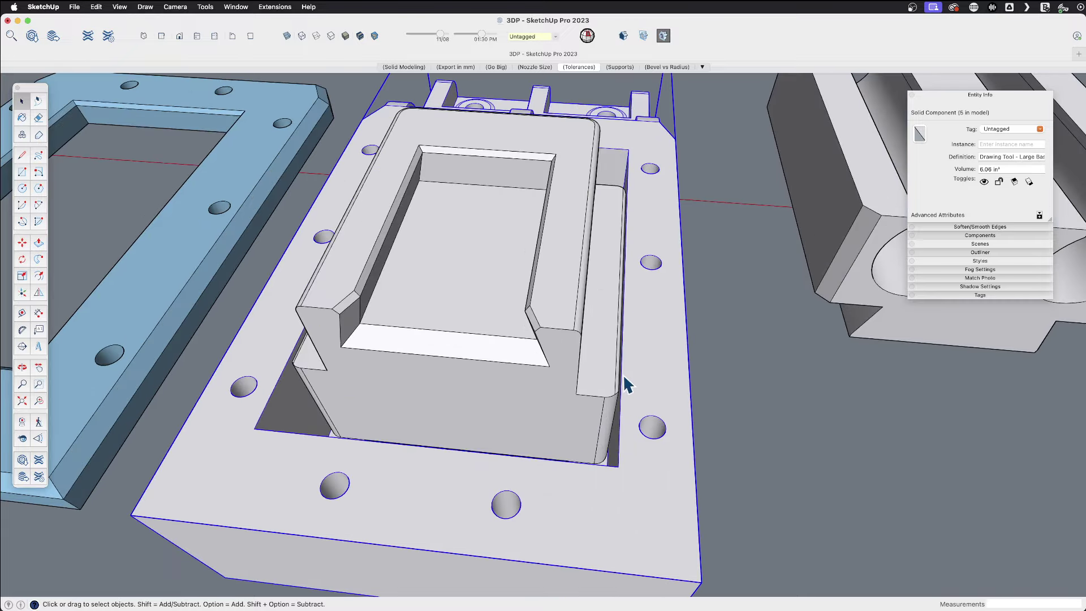
pyautogui.moveTo(519, 358); pyautogui.dragTo(519, 380, button='middle')
pyautogui.scroll(8, 635, 413)
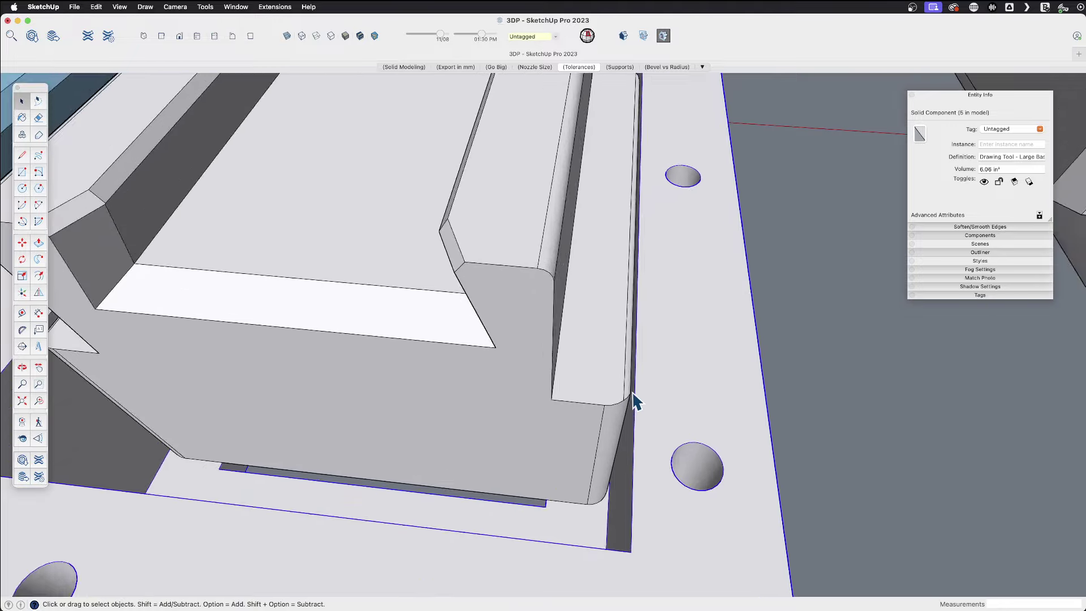
pyautogui.scroll(-6, 635, 402)
pyautogui.moveTo(579, 390); pyautogui.dragTo(613, 281, button='middle')
pyautogui.scroll(-6, 565, 466)
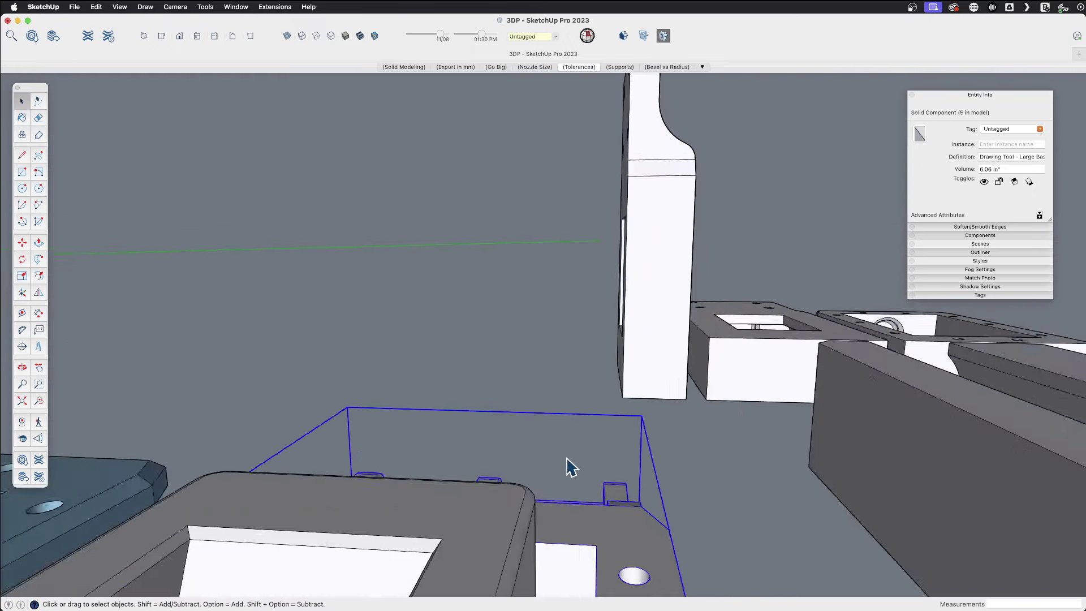
pyautogui.moveTo(530, 501); pyautogui.dragTo(502, 460, button='middle')
# Move the blue frame plate by its corner onto the top of the mold base
pyautogui.click(243, 453)
pyautogui.press('m')
pyautogui.click(311, 492)
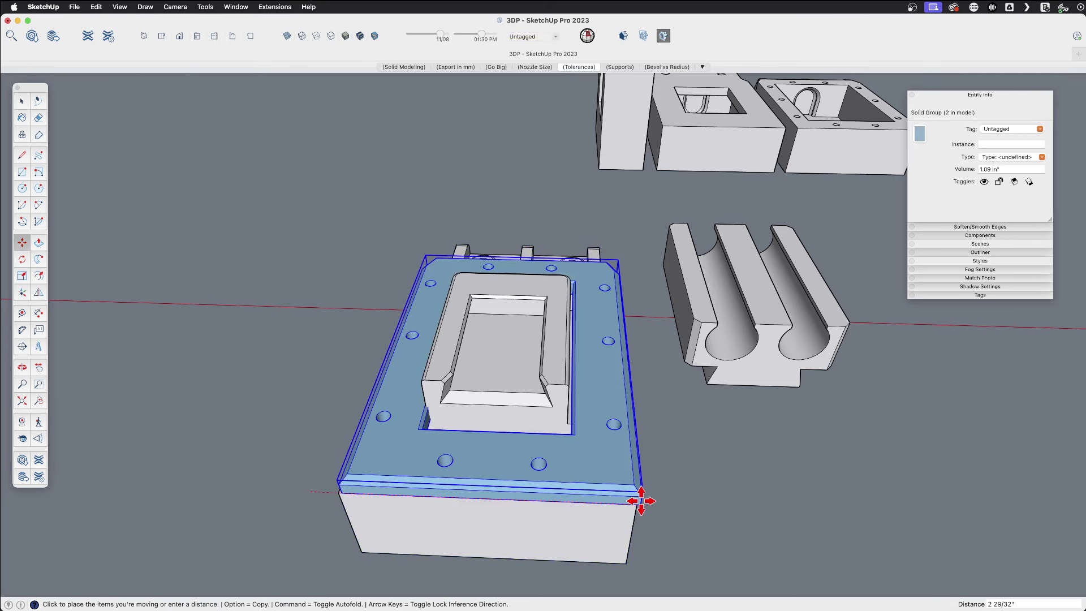
pyautogui.click(634, 504)
pyautogui.press('space')
pyautogui.press('super+t')
# Orbit over to the pen holder and select the pen-holder block
pyautogui.scroll(5, 572, 356)
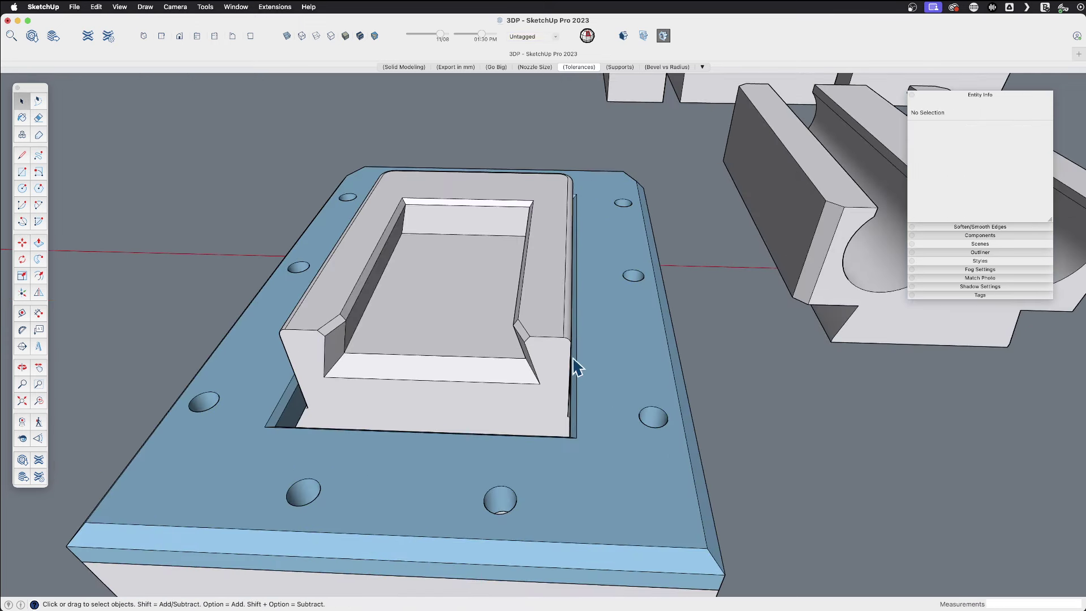
pyautogui.scroll(-4, 504, 419)
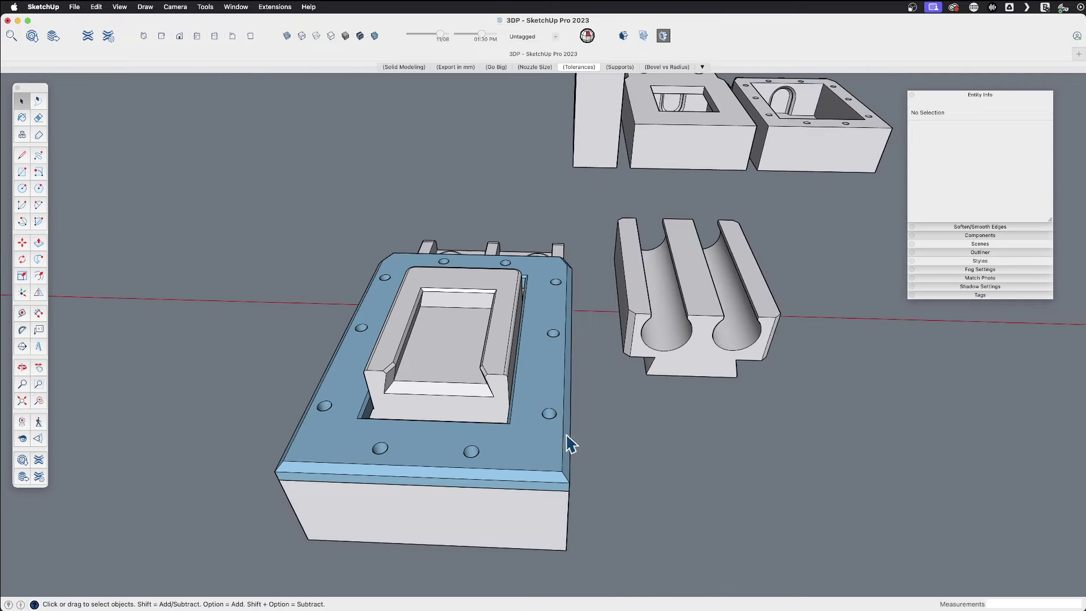
pyautogui.moveTo(583, 446); pyautogui.dragTo(727, 439, button='middle')
pyautogui.click(676, 308)
# Move the two-channel pen holder onto the blue-rimmed base
pyautogui.press('m')
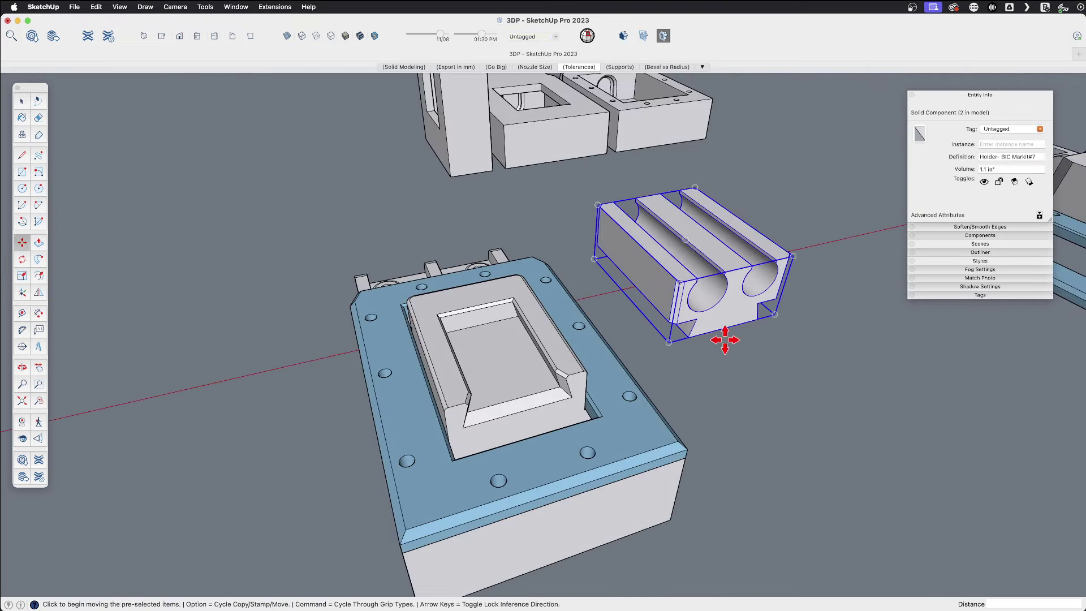
pyautogui.click(724, 325)
pyautogui.click(512, 400)
pyautogui.scroll(5, 552, 385)
pyautogui.scroll(6, 552, 379)
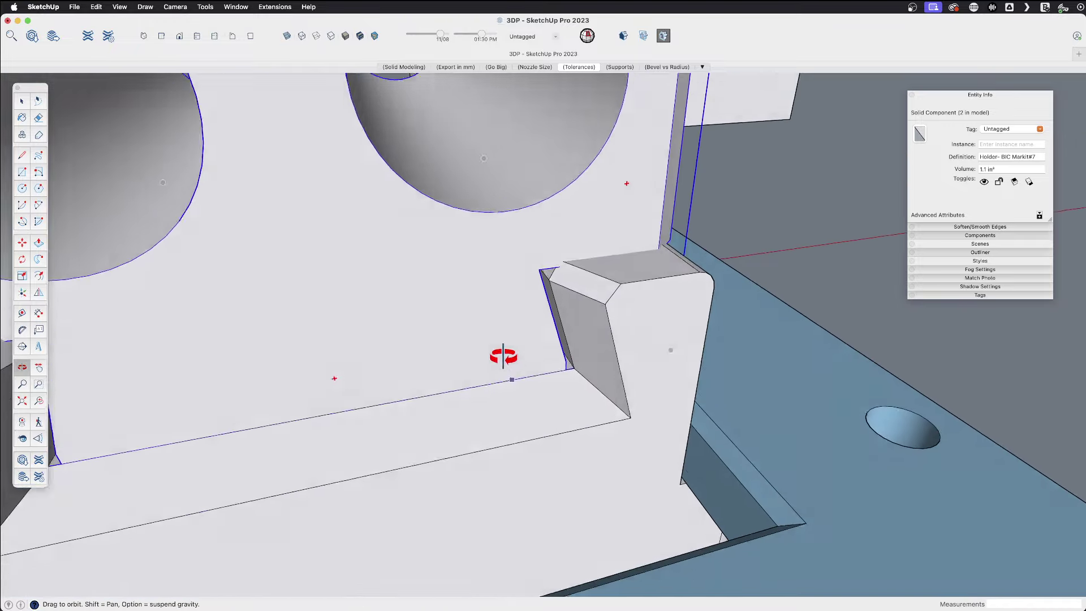
pyautogui.press('space')
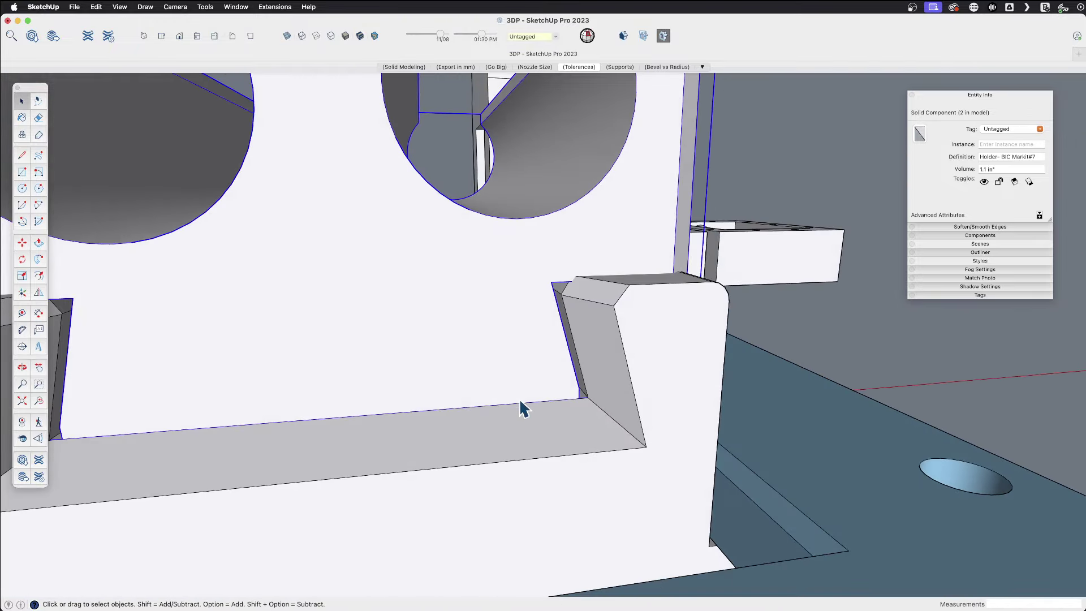
# Snap the holder into place by its slot corner and check the fit
pyautogui.press('m')
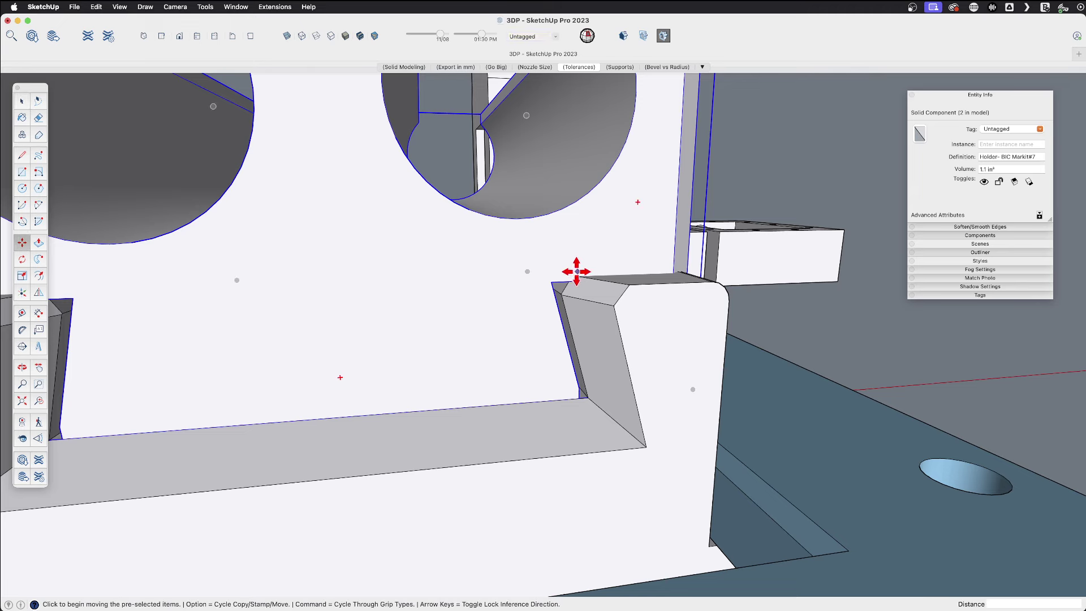
pyautogui.click(552, 283)
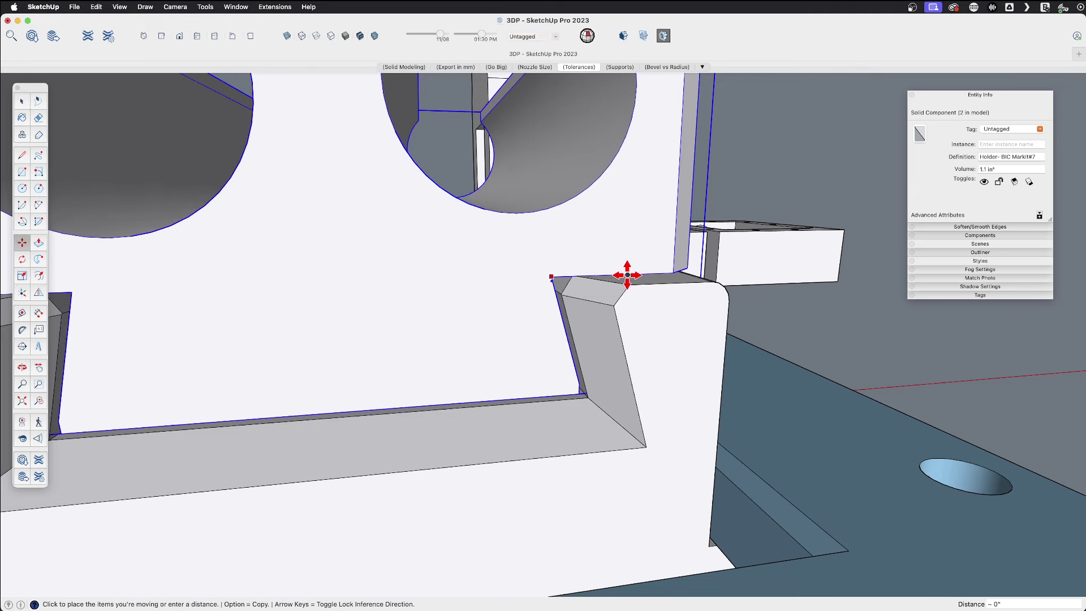
pyautogui.click(625, 274)
pyautogui.moveTo(618, 369); pyautogui.dragTo(521, 296, button='middle')
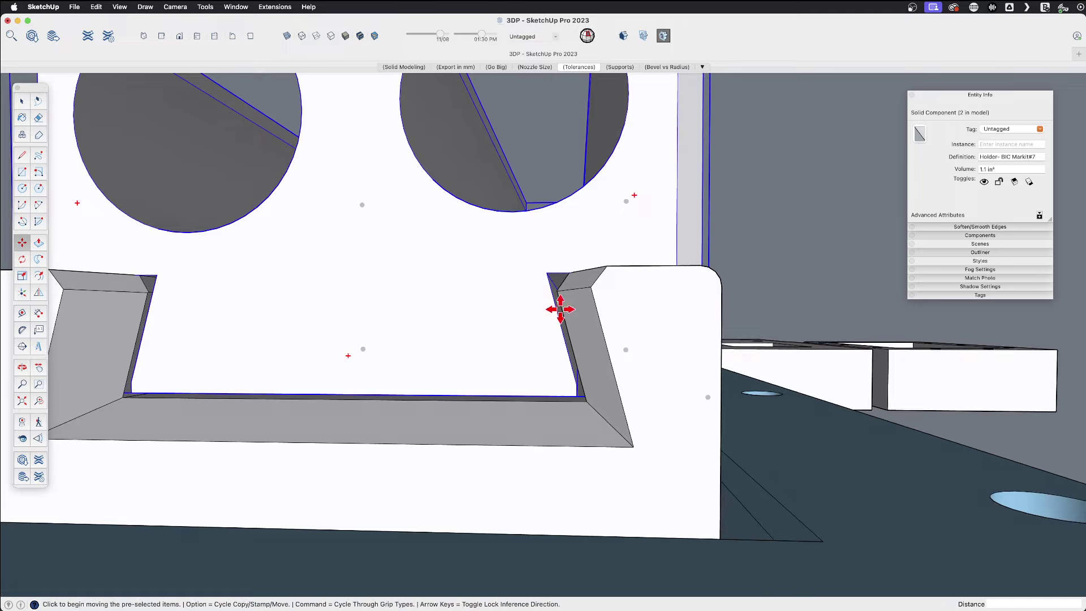
pyautogui.scroll(-10, 381, 249)
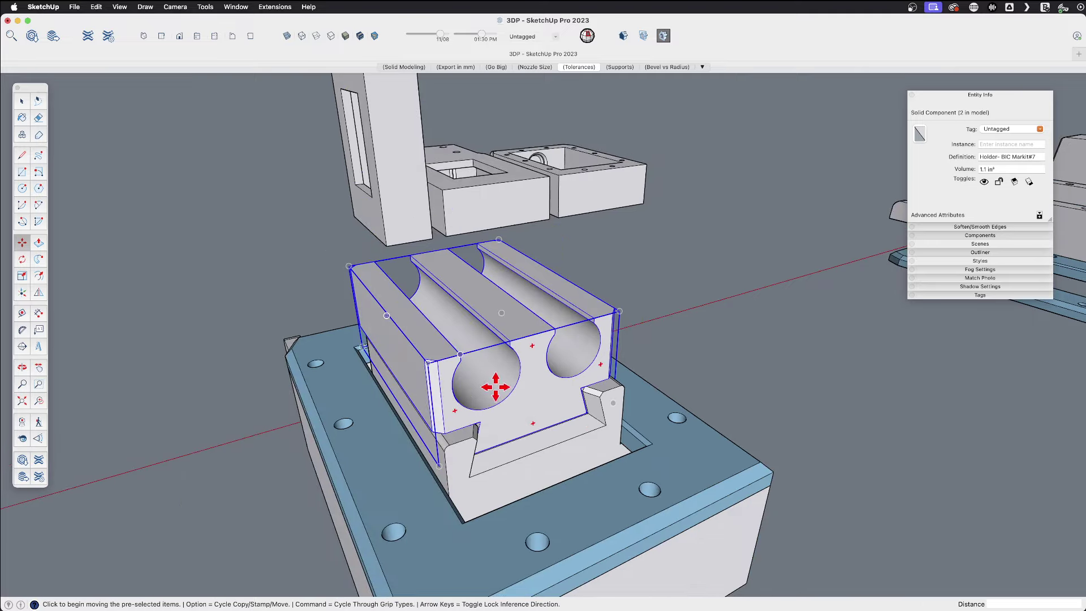
pyautogui.scroll(-5, 487, 328)
pyautogui.scroll(4, 487, 328)
pyautogui.moveTo(487, 328); pyautogui.dragTo(476, 428, button='middle')
pyautogui.press('space')
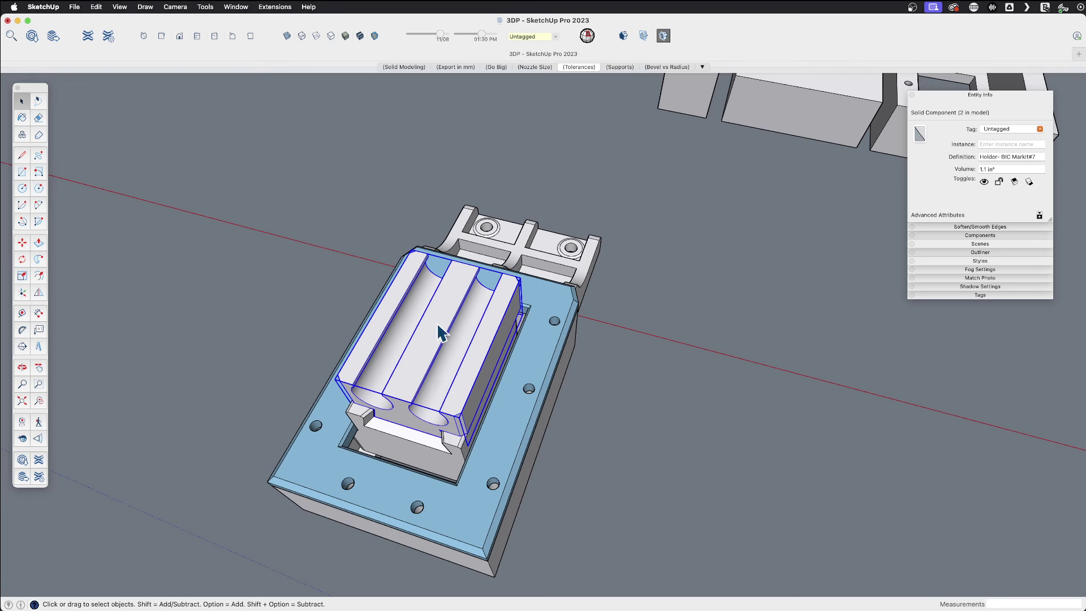
# Nudge the holder 3/8" along green so it seats in the base's opening
pyautogui.press('m')
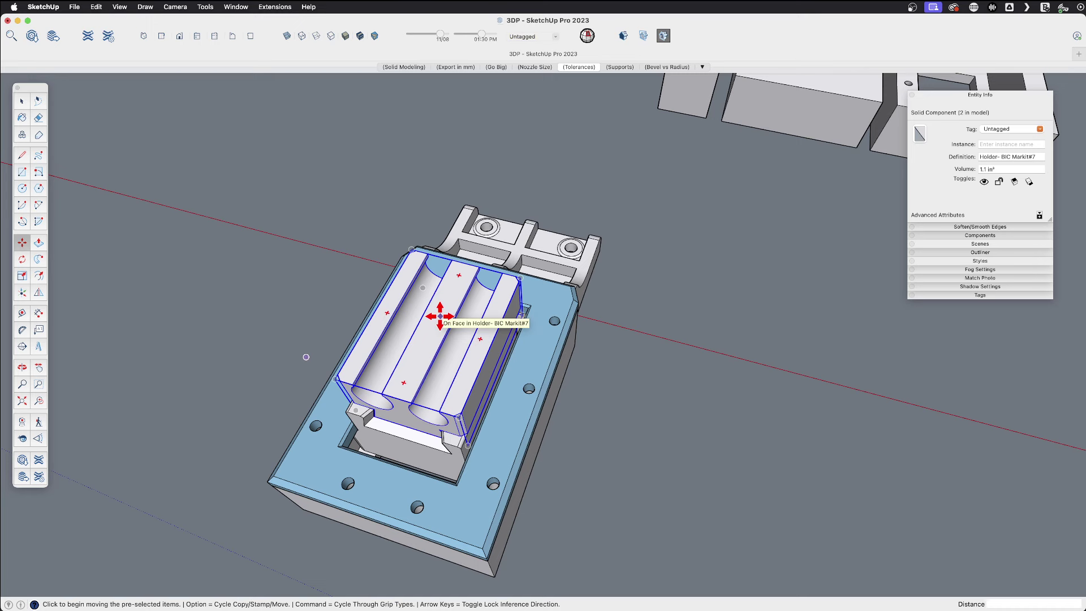
pyautogui.click(441, 317)
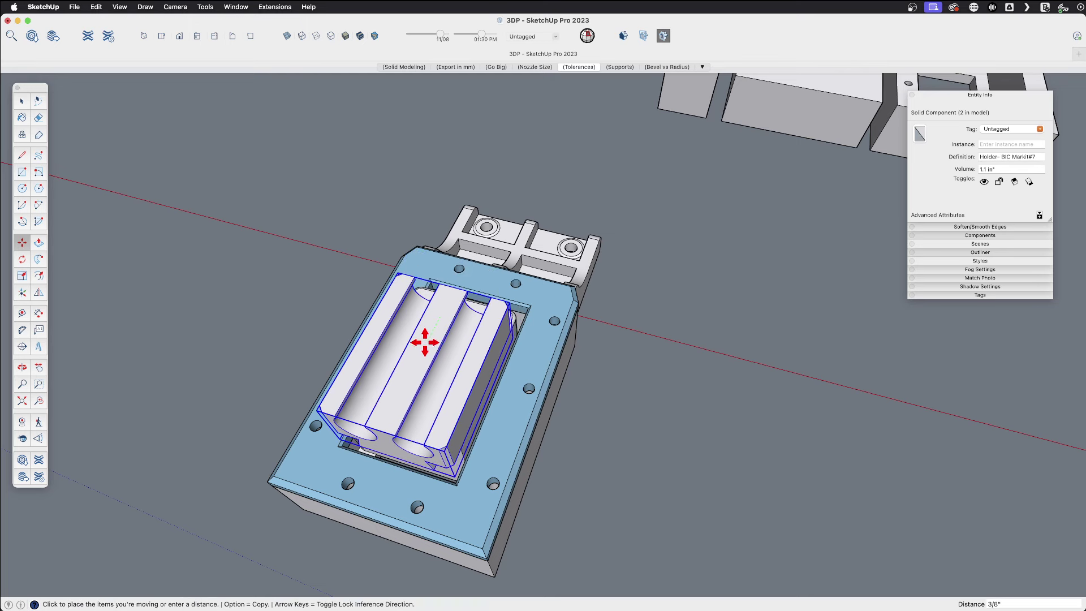
pyautogui.click(425, 344)
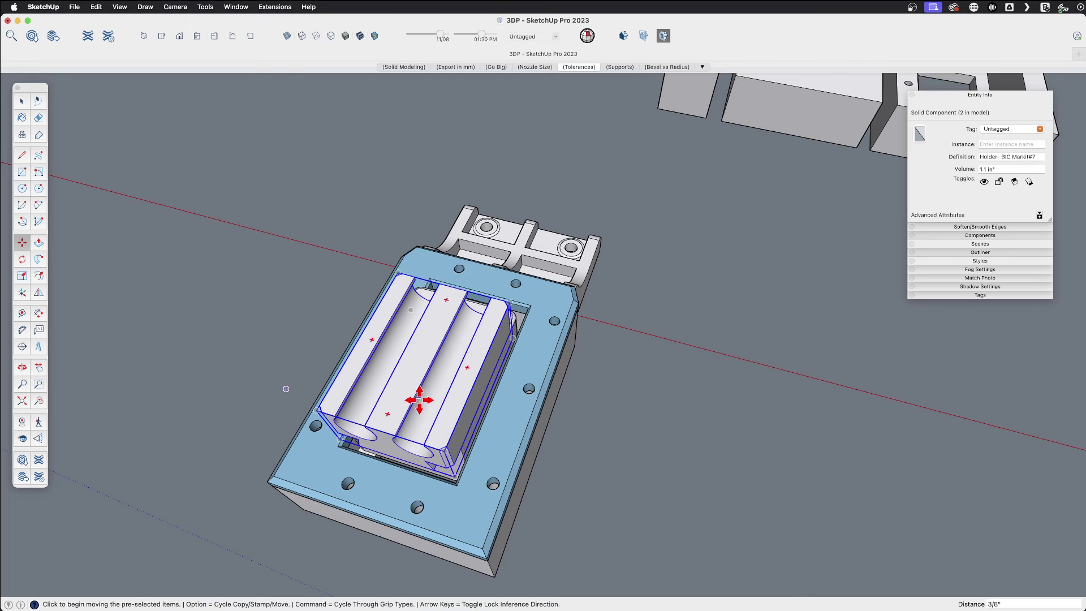
pyautogui.moveTo(331, 385); pyautogui.dragTo(356, 318, button='middle')
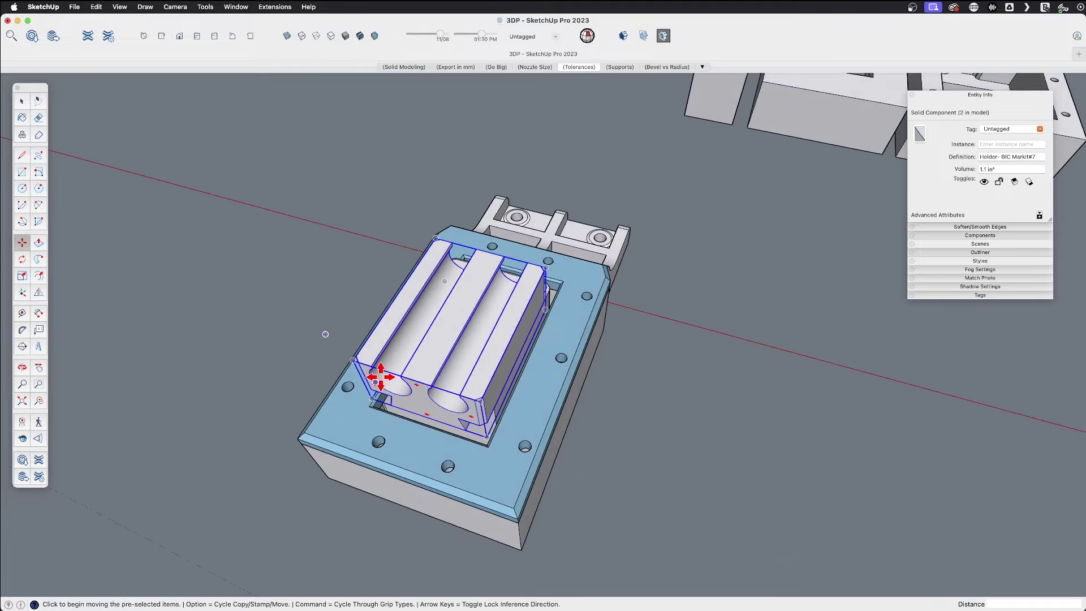
pyautogui.moveTo(381, 376); pyautogui.dragTo(344, 347, button='middle')
pyautogui.press('space')
# Clear the selection and orbit and pan around the assembled printed parts
pyautogui.click(309, 379)
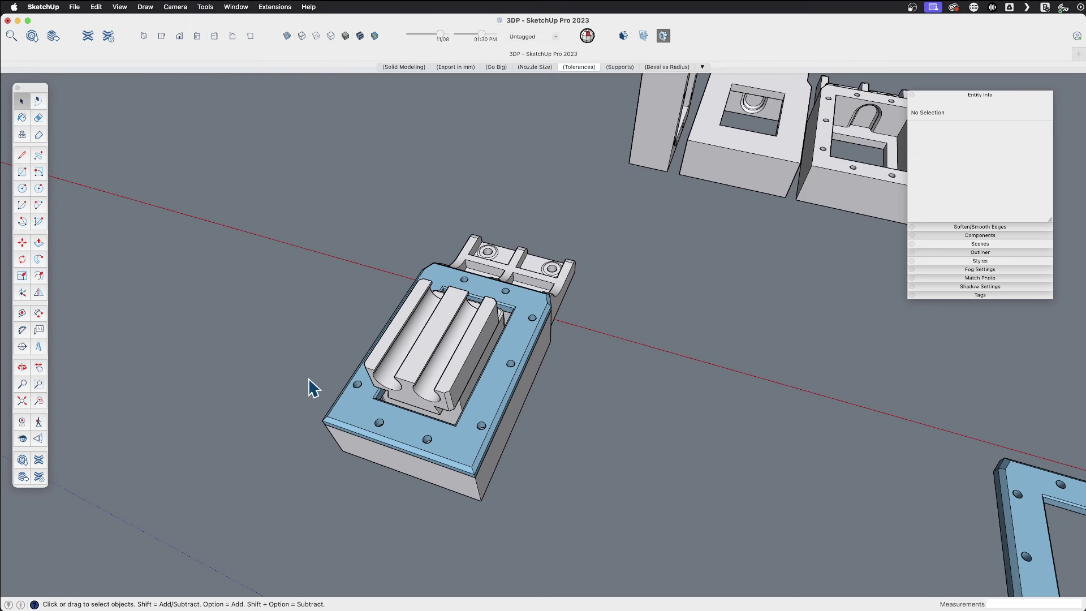
pyautogui.scroll(-3, 309, 380)
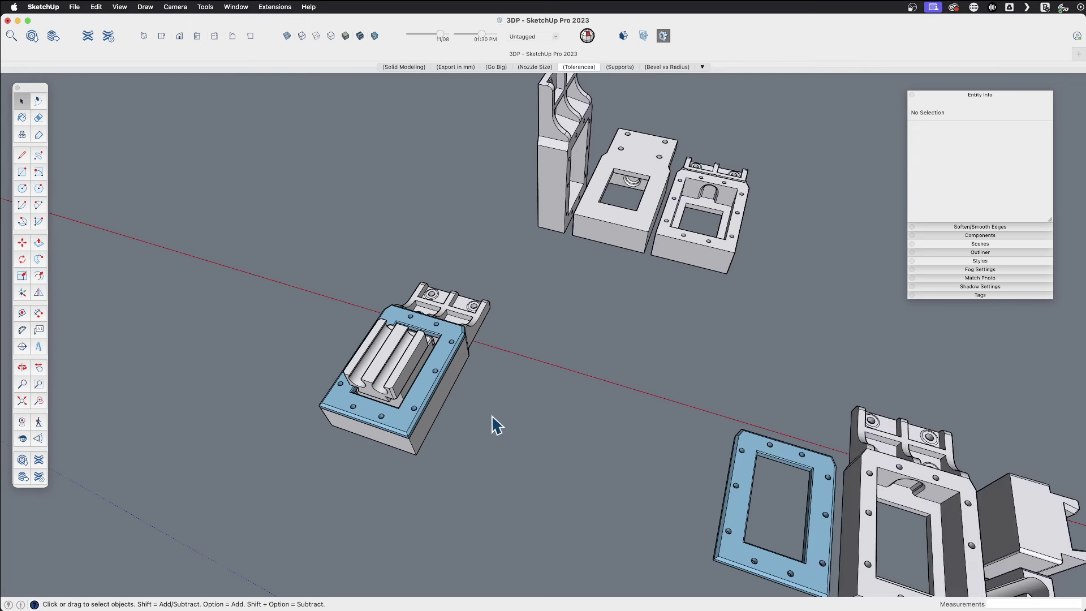
pyautogui.moveTo(468, 360); pyautogui.dragTo(380, 371, button='middle')
pyautogui.scroll(3, 392, 417)
pyautogui.scroll(2, 393, 417)
pyautogui.scroll(1, 477, 412)
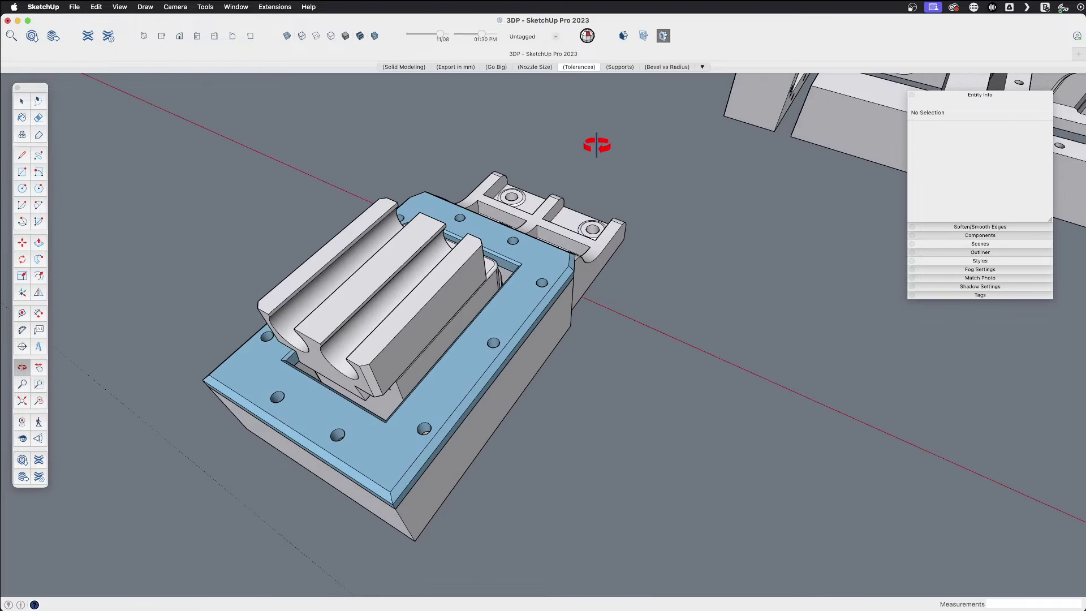
pyautogui.scroll(-5, 433, 270)
pyautogui.moveTo(310, 332)
pyautogui.mouseDown(button='middle')
pyautogui.moveTo(485, 383)
pyautogui.moveTo(422, 395)
pyautogui.moveTo(313, 347)
pyautogui.mouseUp(button='middle')
pyautogui.scroll(-3, 286, 315)
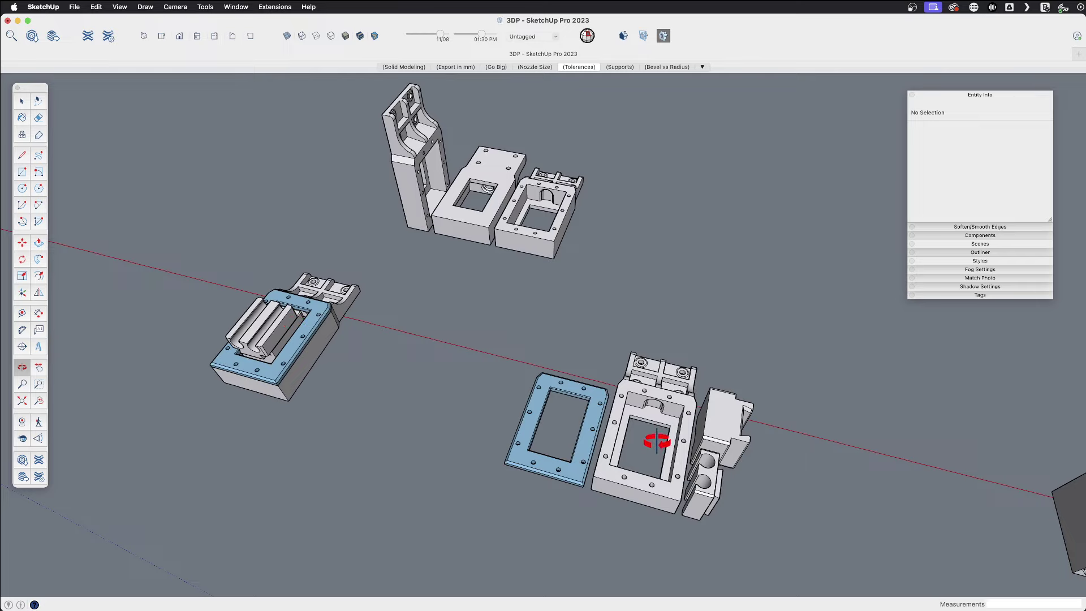
pyautogui.scroll(1, 599, 386)
pyautogui.keyDown('shift'); pyautogui.moveTo(599, 386); pyautogui.dragTo(554, 436, button='middle'); pyautogui.keyUp('shift')
pyautogui.keyDown('shift'); pyautogui.moveTo(348, 364); pyautogui.dragTo(741, 440, button='middle'); pyautogui.keyUp('shift')
pyautogui.scroll(3, 485, 323)
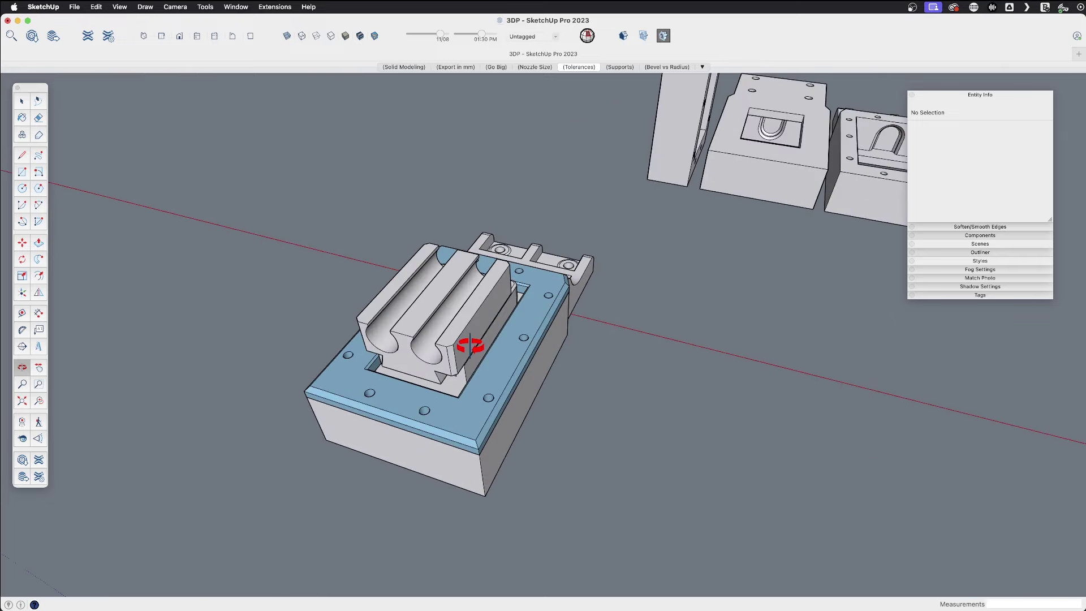
# Select all four parts of the pen-holder assembly
pyautogui.press('space')
pyautogui.click(478, 327)
pyautogui.moveTo(409, 258); pyautogui.dragTo(407, 252)
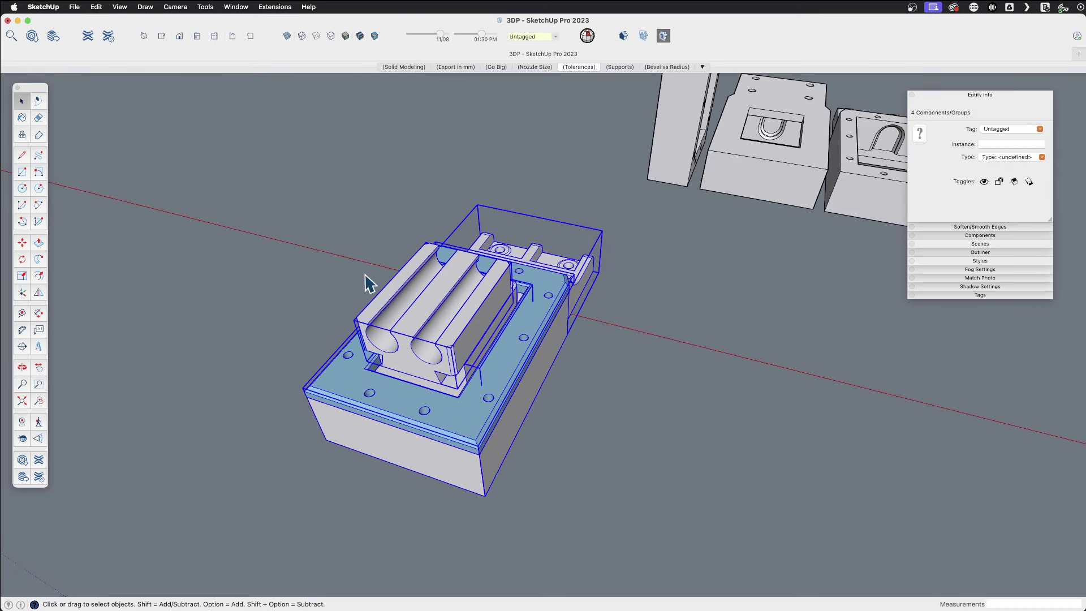
pyautogui.scroll(-5, 451, 439)
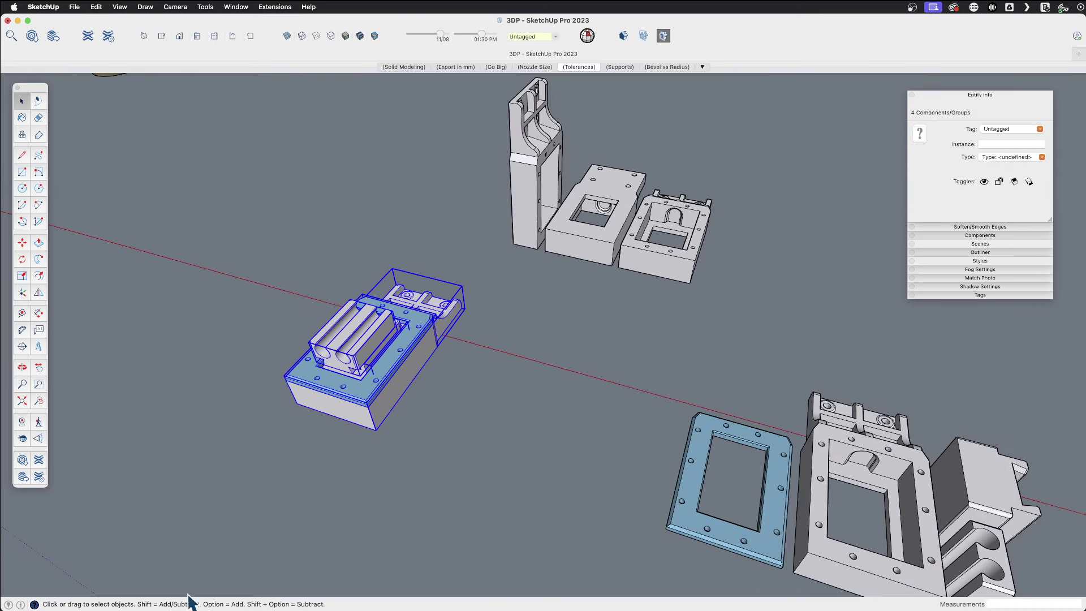
# Switch to UltiMaker Cura and start a new project over the 2_1mm_Wall slice
pyautogui.press('super+Tab')
pyautogui.click(11, 34)
pyautogui.moveTo(34, 77)
pyautogui.click(115, 145)
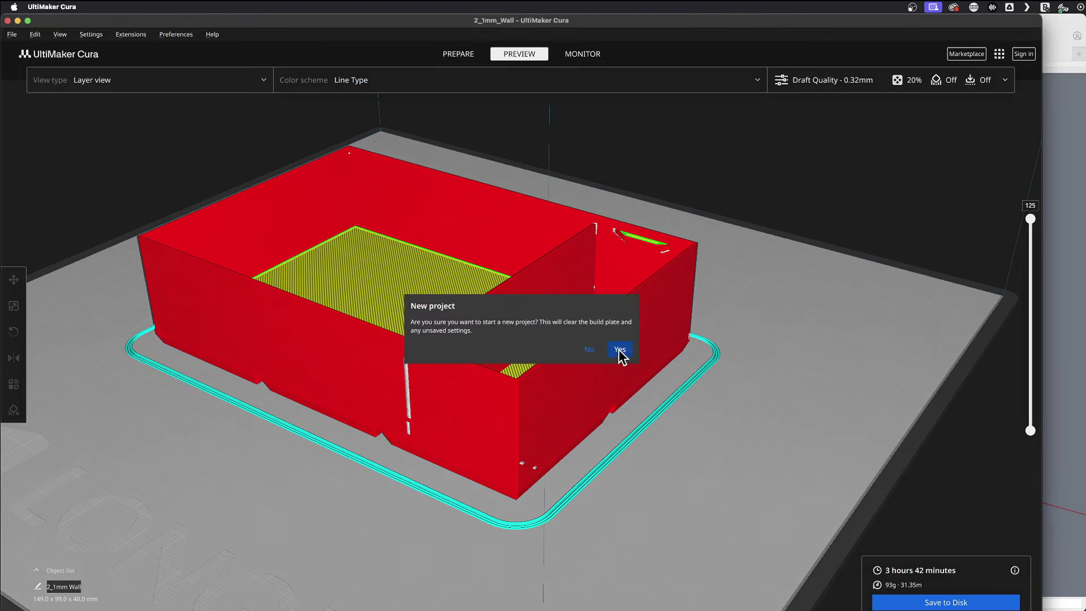
# Clear the build plate and load 3_Organization-A.stl
pyautogui.click(620, 349)
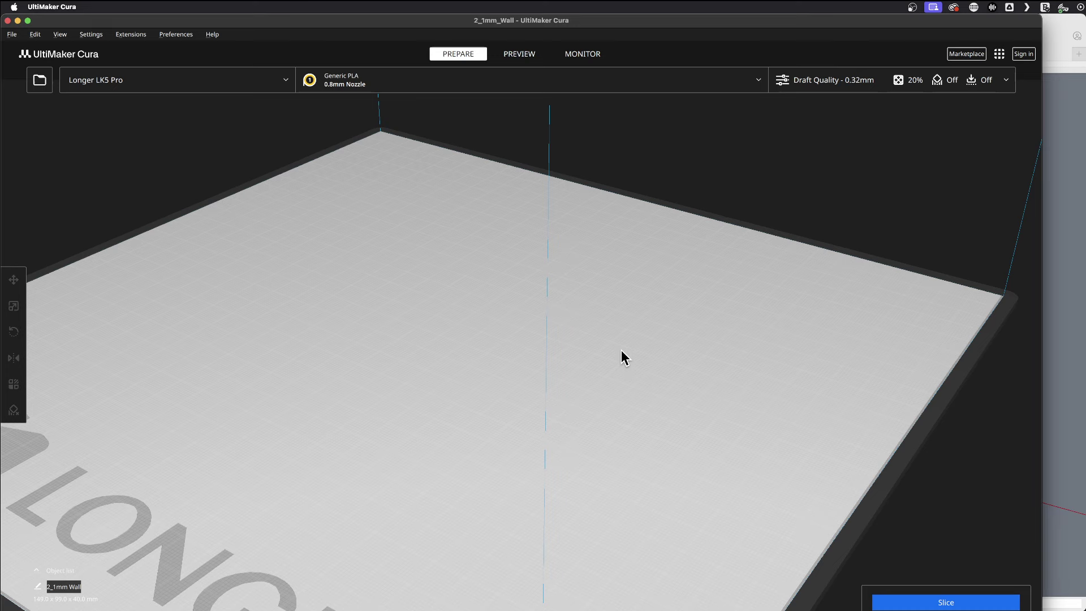
pyautogui.click(44, 83)
pyautogui.click(538, 286)
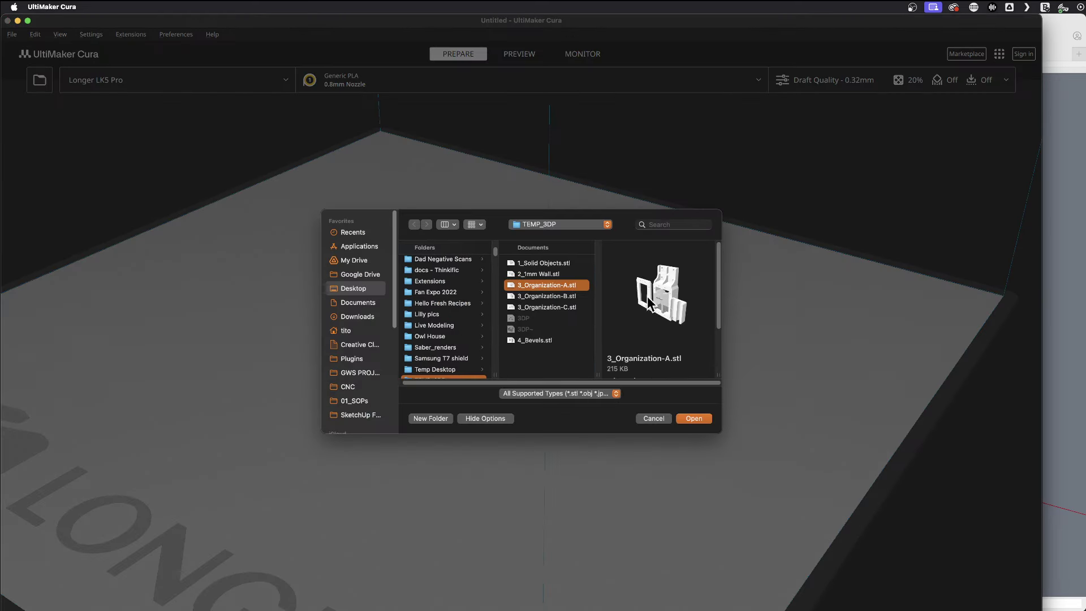
pyautogui.moveTo(660, 302); pyautogui.dragTo(673, 277)
pyautogui.click(687, 421)
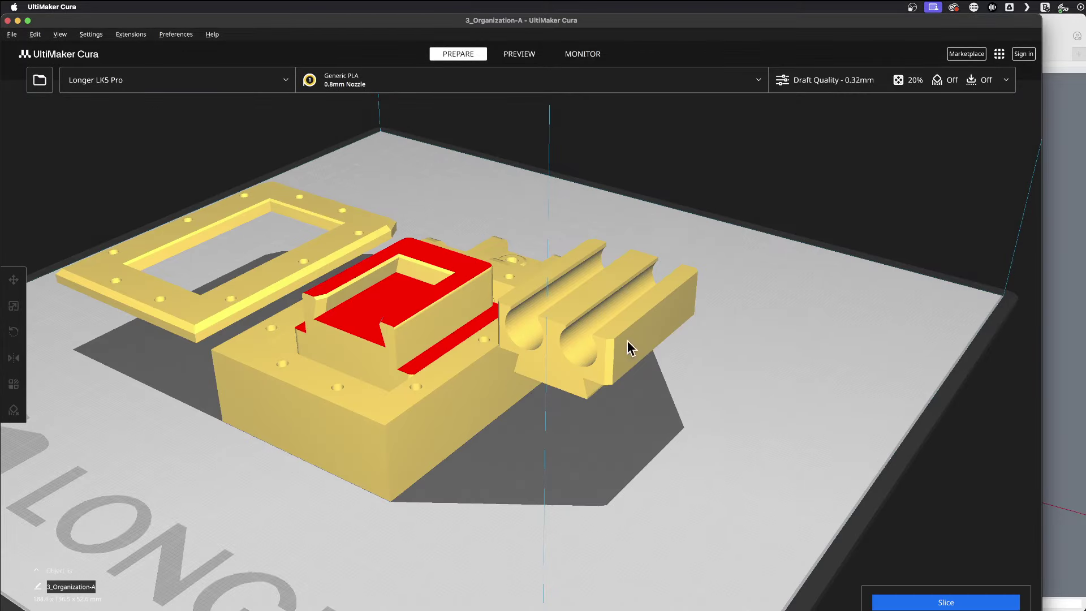
# Shift the model back to Y -31.6818 mm, then start a new project
pyautogui.moveTo(496, 478); pyautogui.dragTo(526, 468, button='right')
pyautogui.click(548, 347)
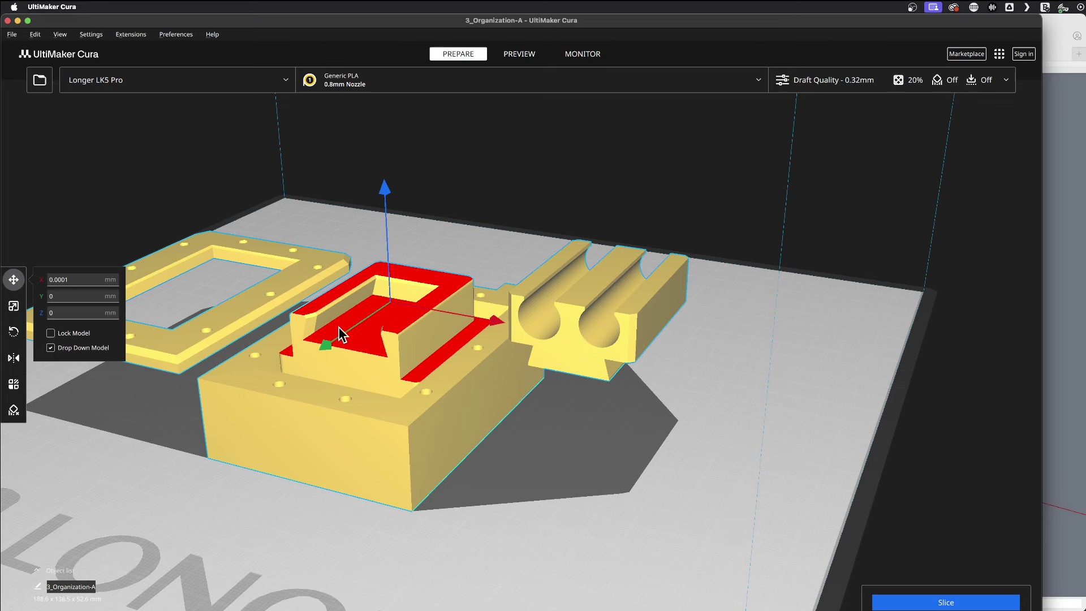
pyautogui.moveTo(327, 344); pyautogui.dragTo(376, 302)
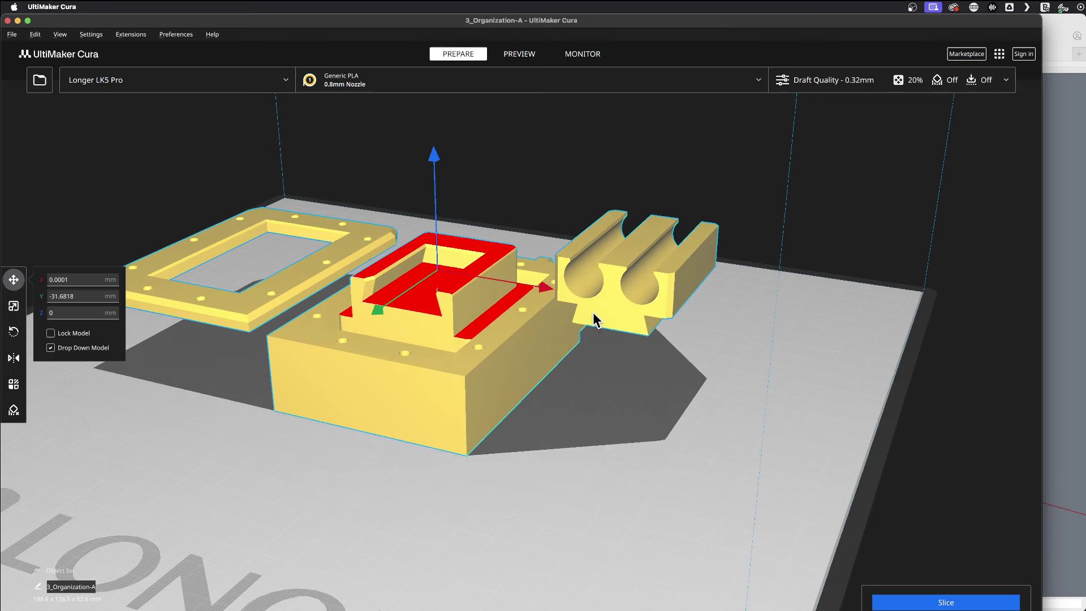
pyautogui.moveTo(549, 371); pyautogui.dragTo(551, 417, button='right')
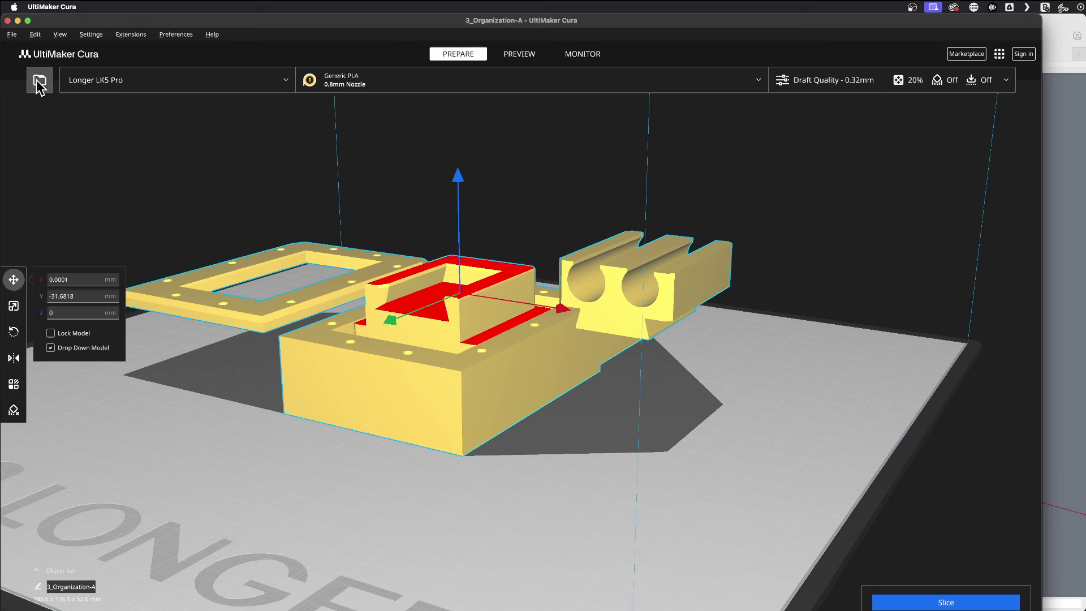
pyautogui.press('super+n')
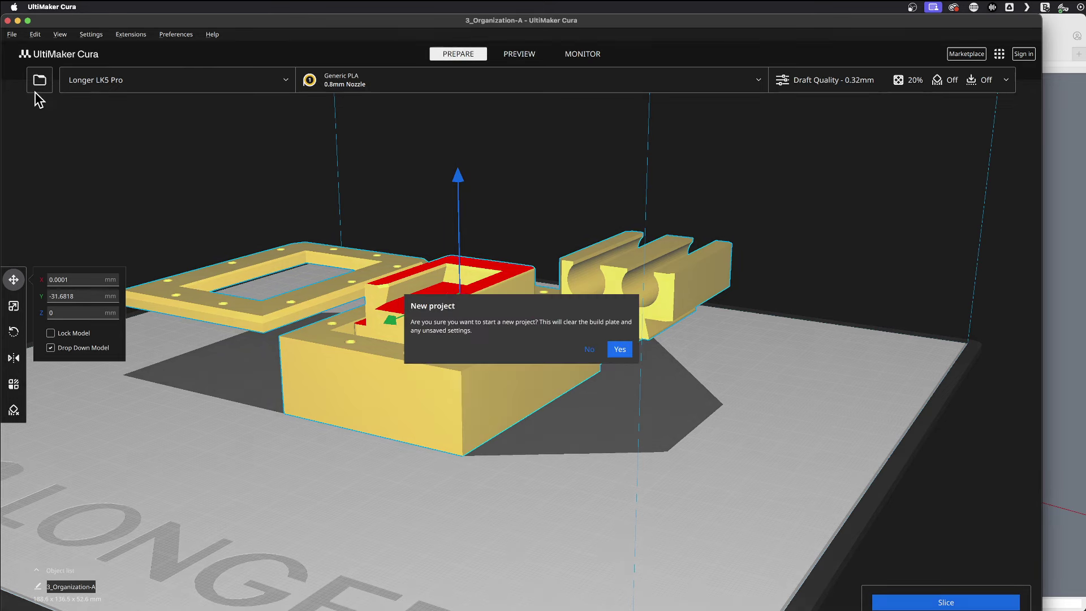
# Confirm the empty Untitled Cura project and bring up SketchUp's drawing-tool parts
pyautogui.click(619, 350)
pyautogui.click(1045, 450)
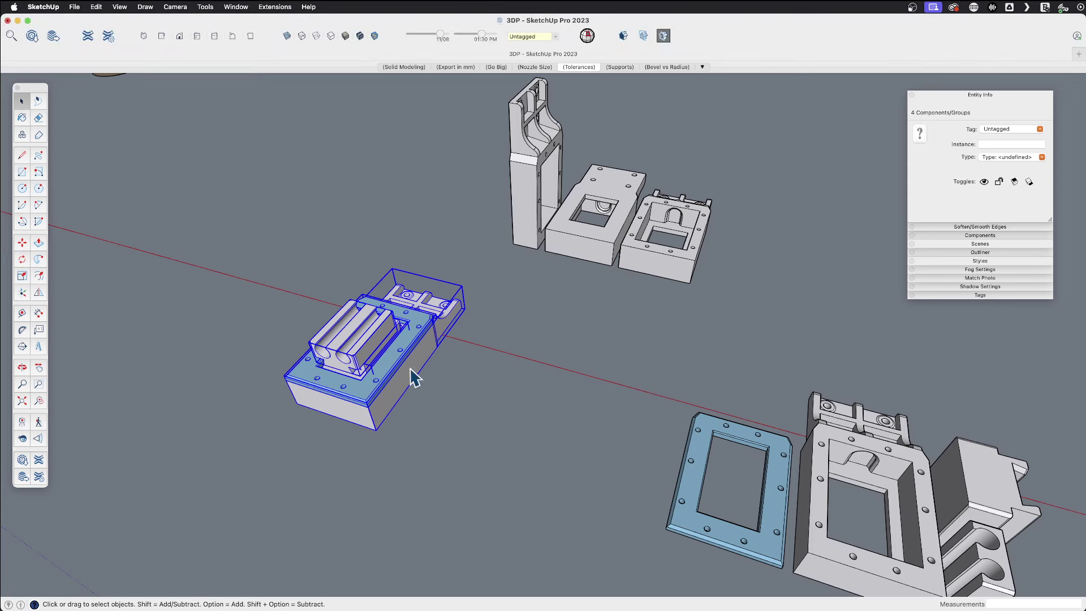
pyautogui.moveTo(583, 429); pyautogui.dragTo(289, 308, button='middle')
pyautogui.scroll(3, 662, 423)
# Inspect the two-hole block and Drawing Tool - Large Base frame, then return to Cura
pyautogui.click(599, 389)
pyautogui.click(516, 413)
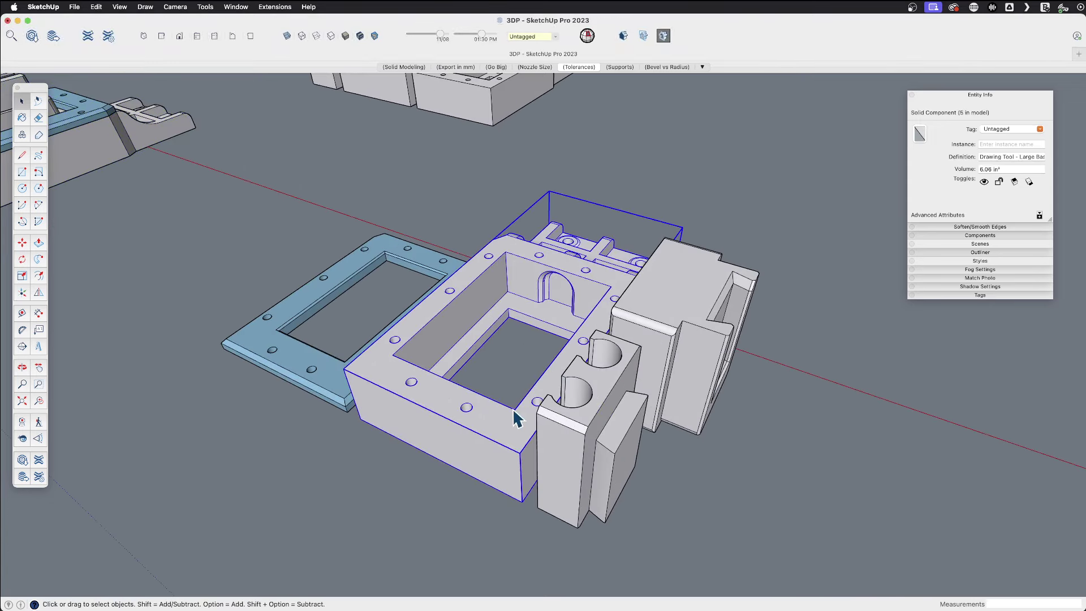
pyautogui.click(683, 478)
pyautogui.moveTo(599, 436); pyautogui.dragTo(656, 506, button='middle')
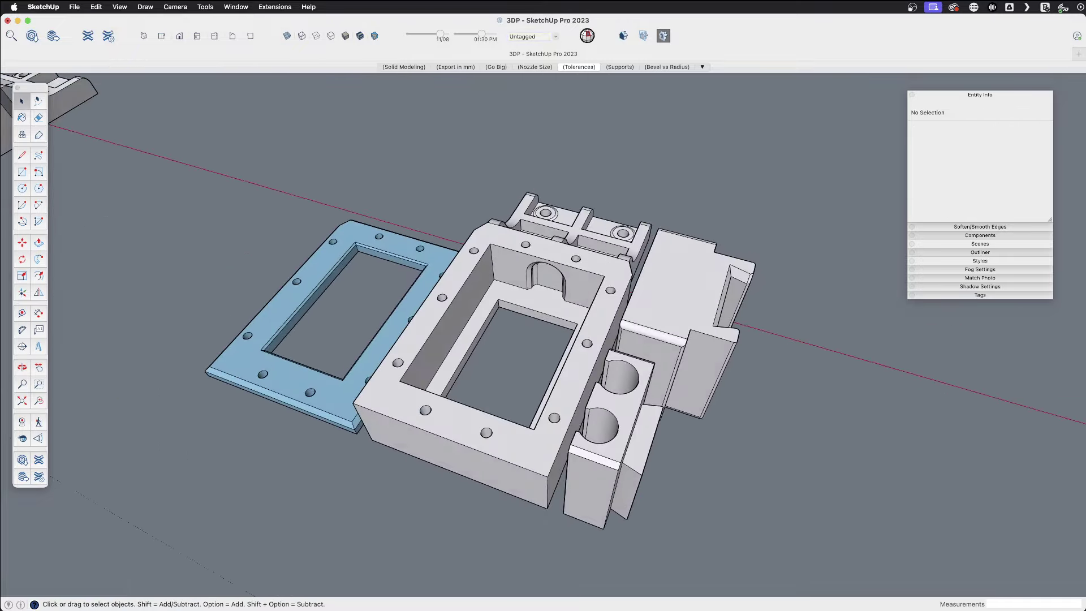
pyautogui.press('super+Tab')
pyautogui.click(13, 35)
# Load 3_Organization-B.stl from TEMP_3DP and orbit to see its red overhangs
pyautogui.click(49, 106)
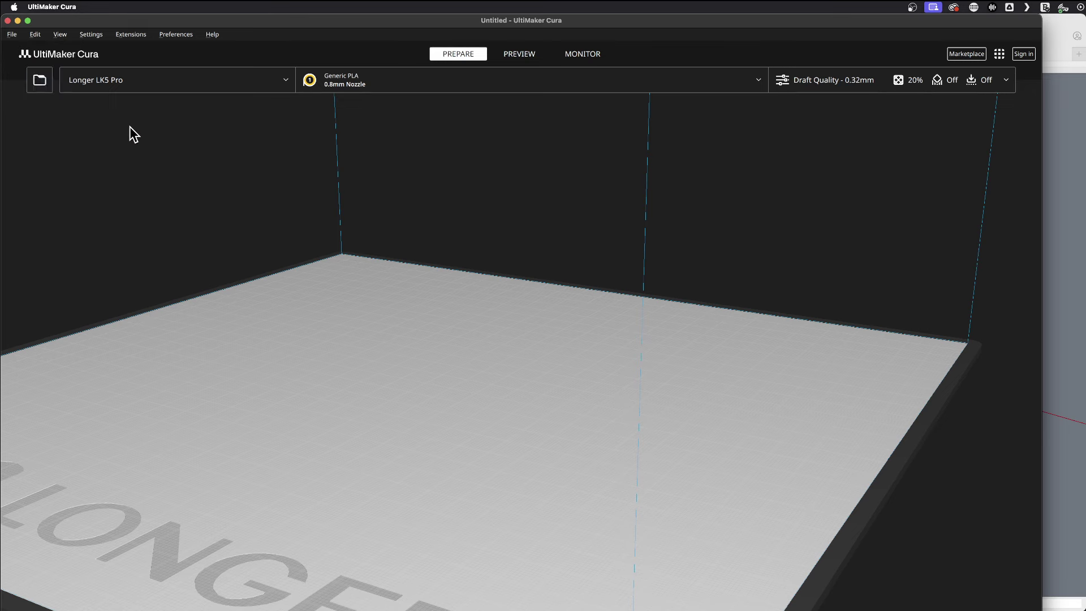
pyautogui.click(39, 83)
pyautogui.click(552, 295)
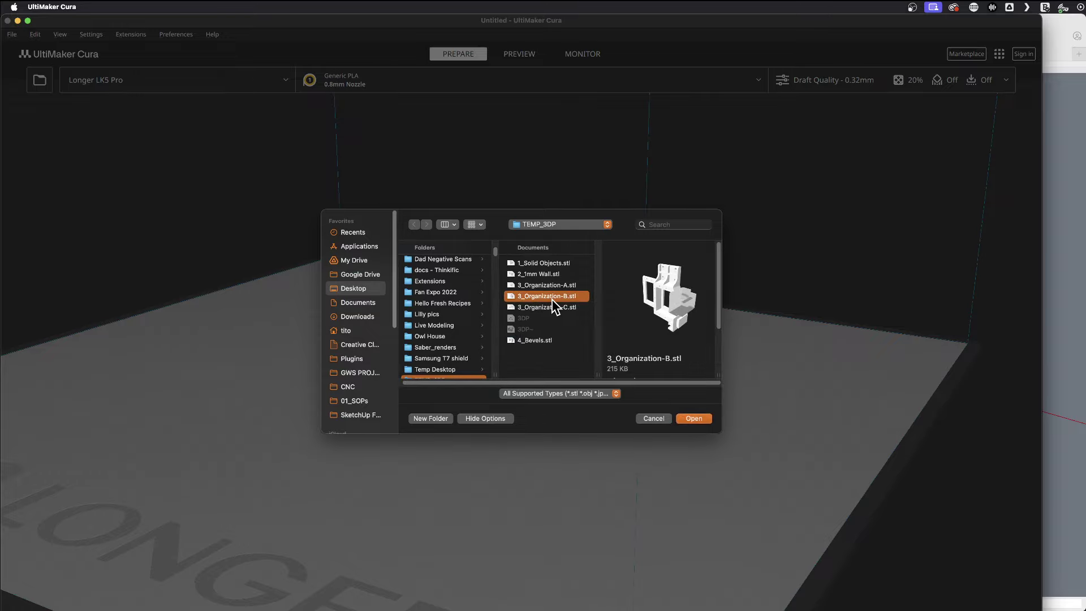
pyautogui.doubleClick(552, 299)
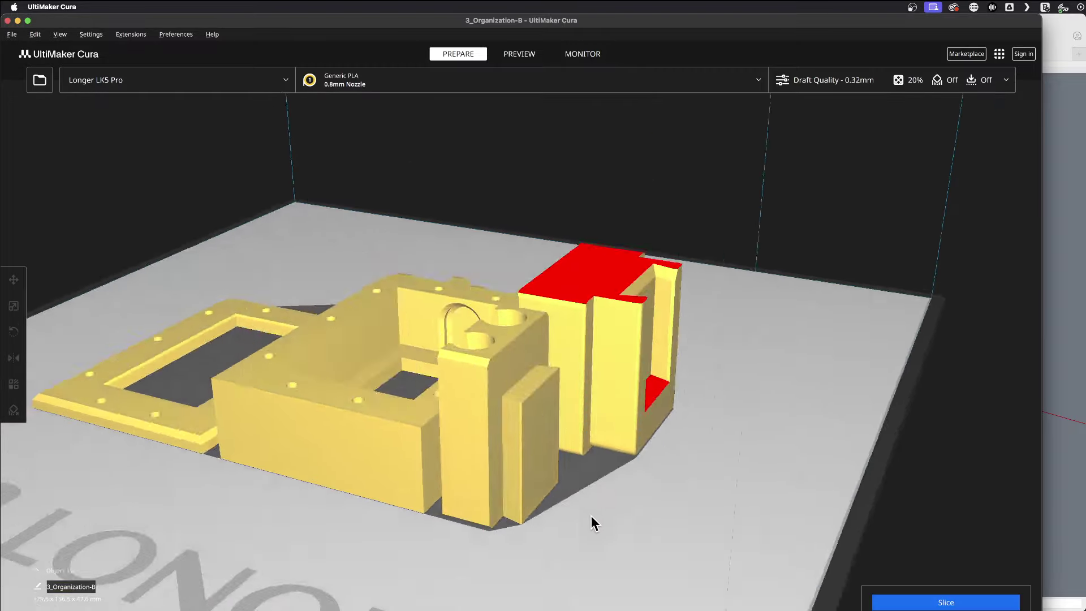
pyautogui.scroll(5, 752, 527)
pyautogui.scroll(-2, 752, 526)
pyautogui.moveTo(745, 538); pyautogui.dragTo(592, 551, button='right')
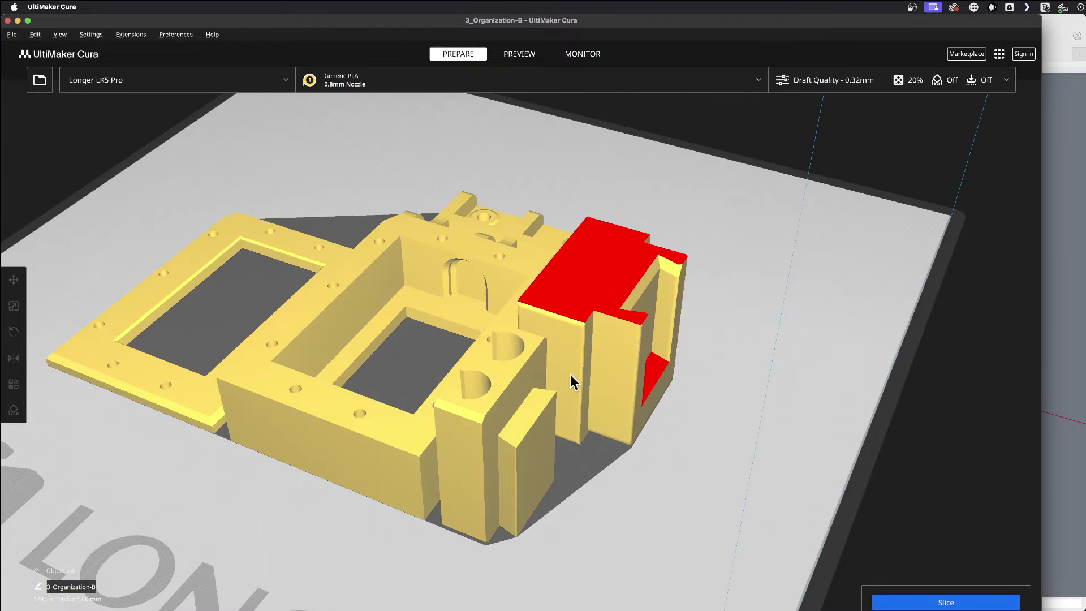
pyautogui.moveTo(610, 457)
pyautogui.mouseDown(button='right')
pyautogui.moveTo(650, 400)
pyautogui.moveTo(672, 409)
pyautogui.moveTo(626, 457)
pyautogui.mouseUp(button='right')
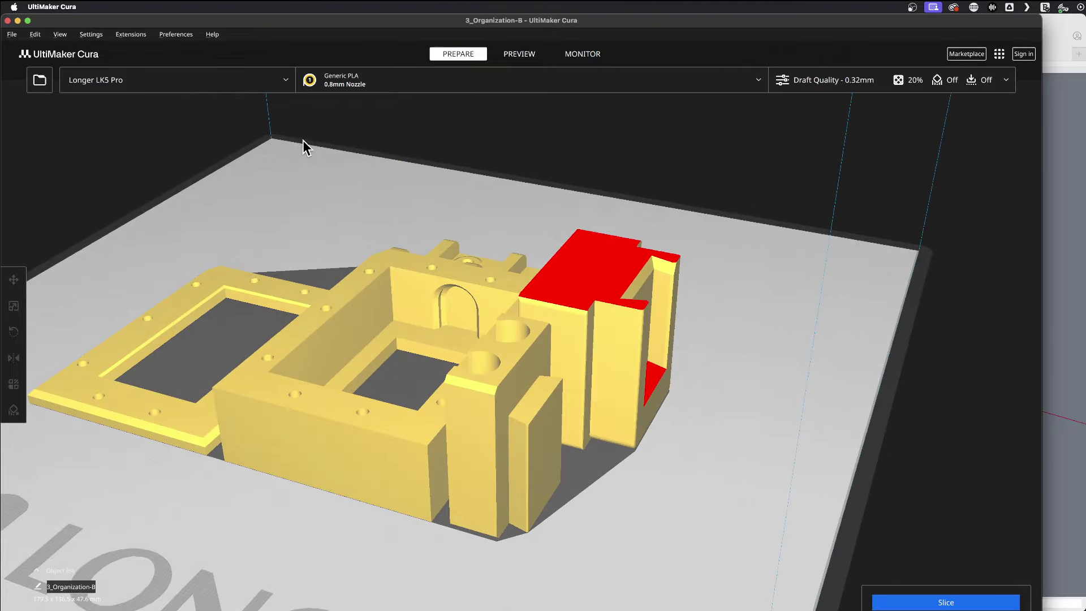
# Back in SketchUp, examine the right-hand frame part and its context options
pyautogui.click(1068, 486)
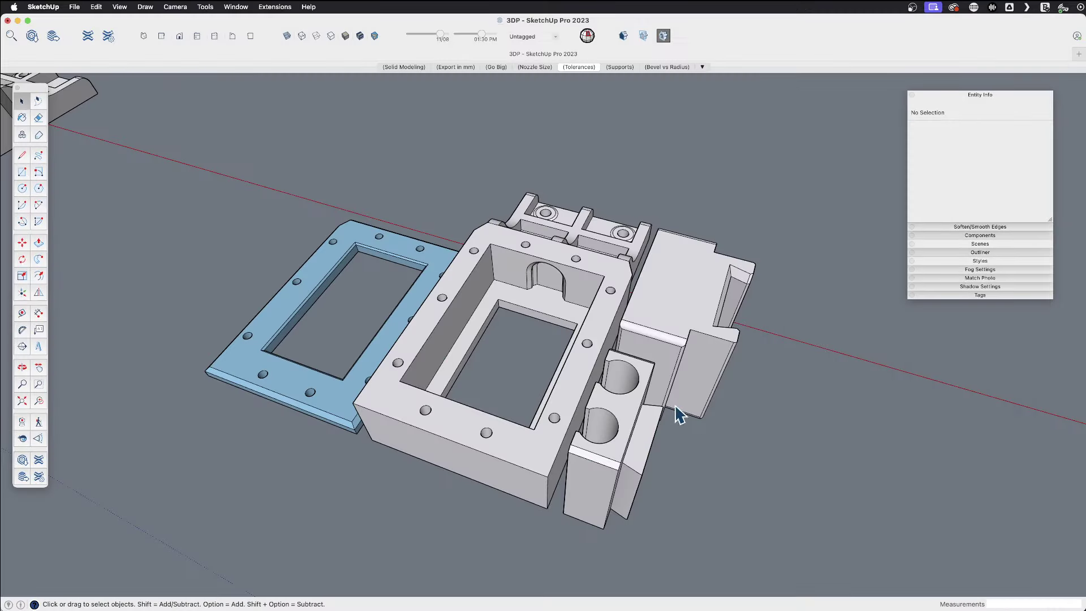
pyautogui.scroll(-5, 665, 412)
pyautogui.moveTo(405, 223); pyautogui.dragTo(478, 354, button='middle')
pyautogui.scroll(5, 456, 243)
pyautogui.scroll(-2, 481, 348)
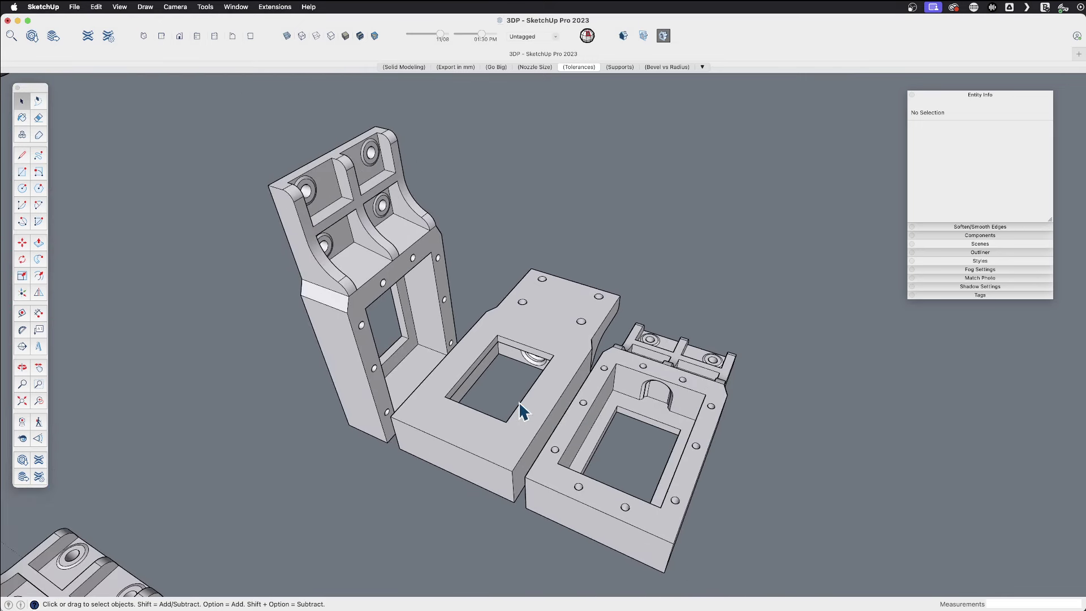
pyautogui.click(681, 435)
pyautogui.moveTo(654, 459)
pyautogui.mouseDown(button='middle')
pyautogui.moveTo(693, 478)
pyautogui.moveTo(621, 443)
pyautogui.moveTo(628, 334)
pyautogui.moveTo(657, 477)
pyautogui.mouseUp(button='middle')
pyautogui.rightClick(625, 456)
pyautogui.press('Escape')
# Check the tall upright, the box-shaped part and the frame from other angles
pyautogui.click(618, 384)
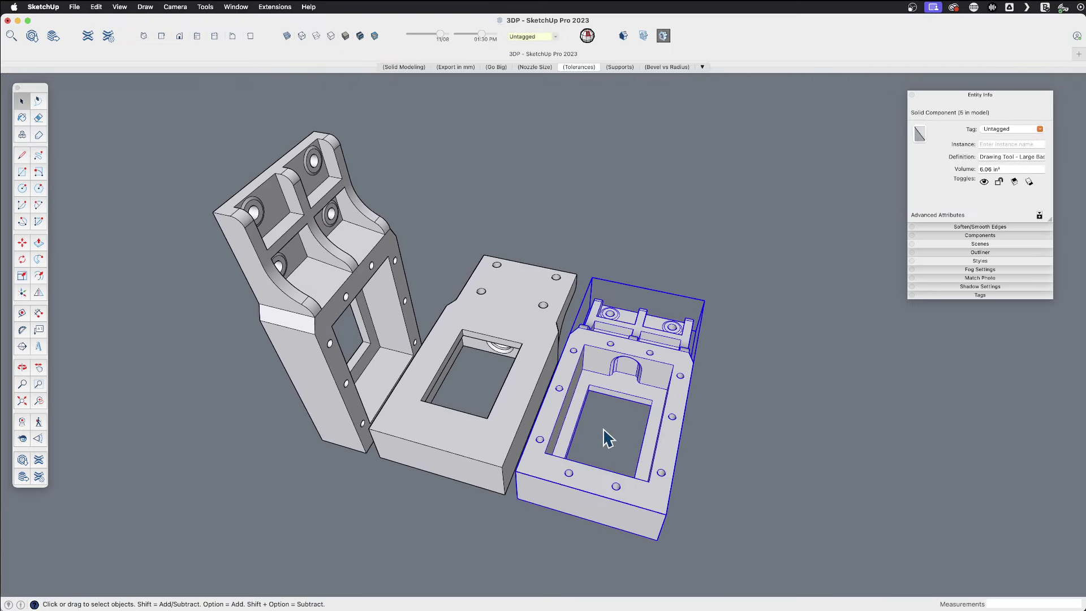
pyautogui.moveTo(604, 441); pyautogui.dragTo(622, 345, button='middle')
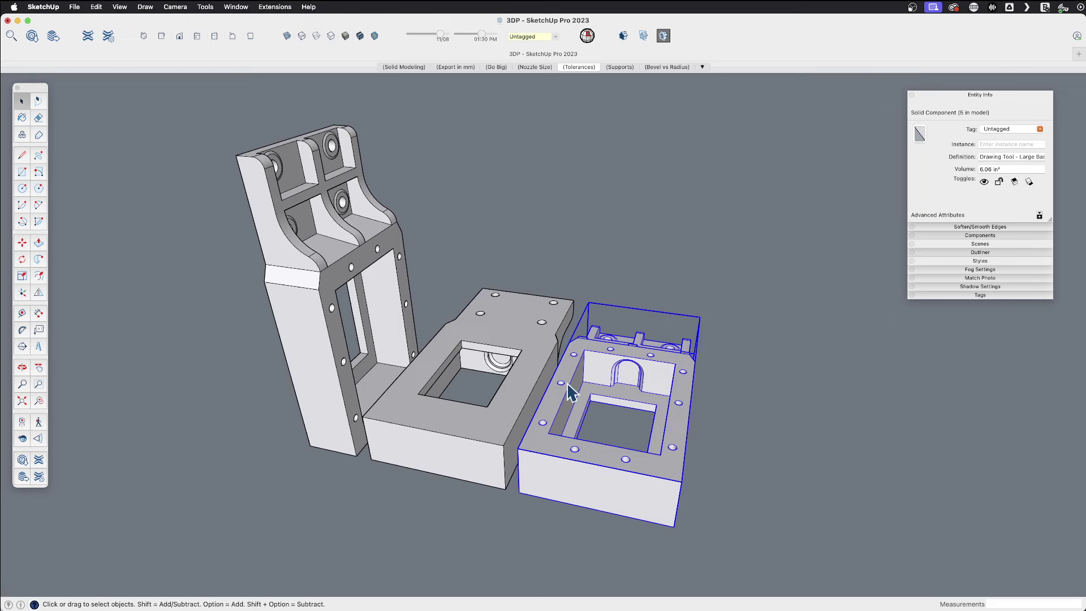
pyautogui.scroll(-5, 636, 404)
pyautogui.moveTo(511, 528); pyautogui.dragTo(428, 558, button='middle')
pyautogui.scroll(5, 485, 341)
pyautogui.click(487, 340)
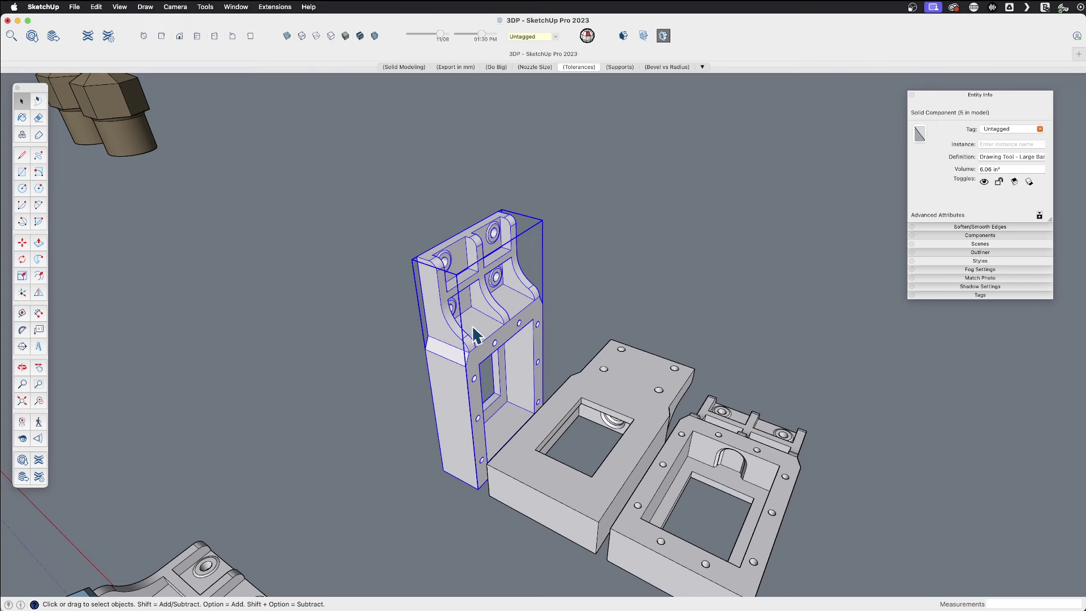
pyautogui.click(657, 413)
pyautogui.moveTo(659, 415); pyautogui.dragTo(608, 380, button='middle')
pyautogui.click(642, 365)
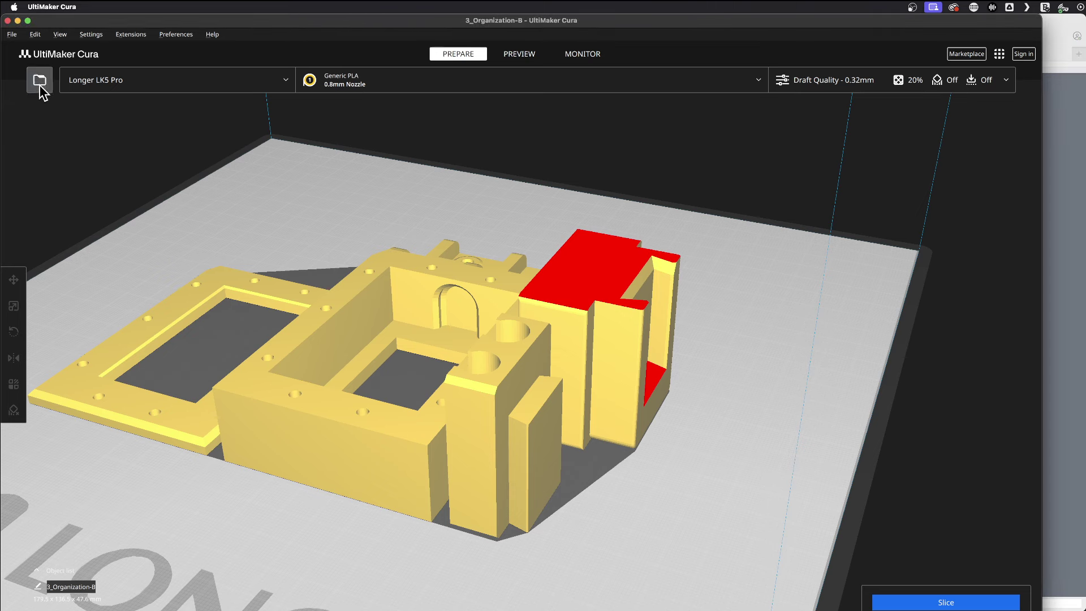
# Start a new project and load 3_Organization-C.stl, slicing to 10 h 46 min, 218g
pyautogui.press('super+n')
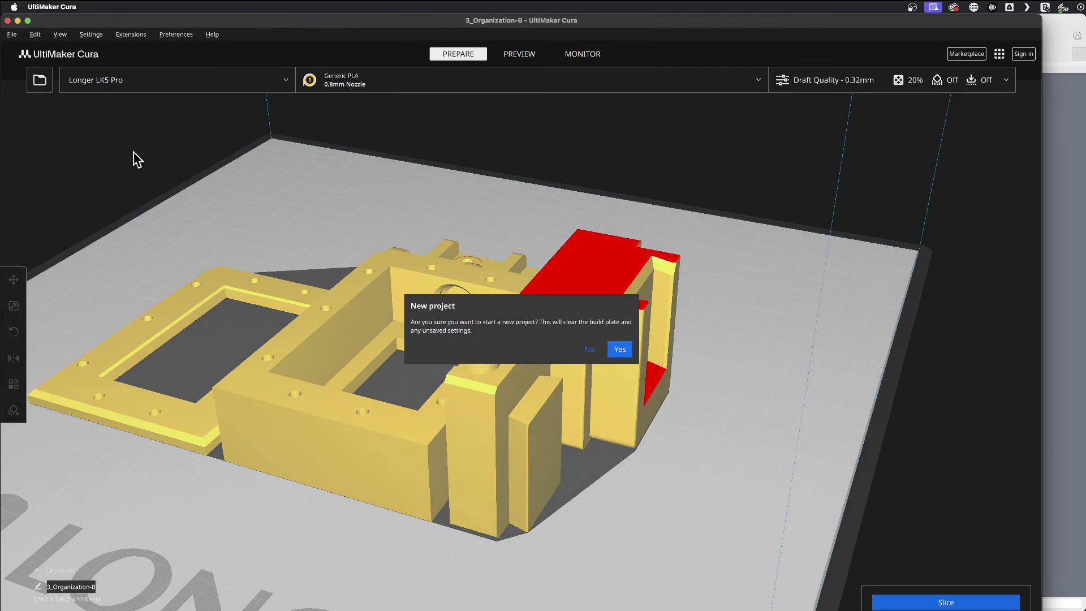
pyautogui.click(618, 351)
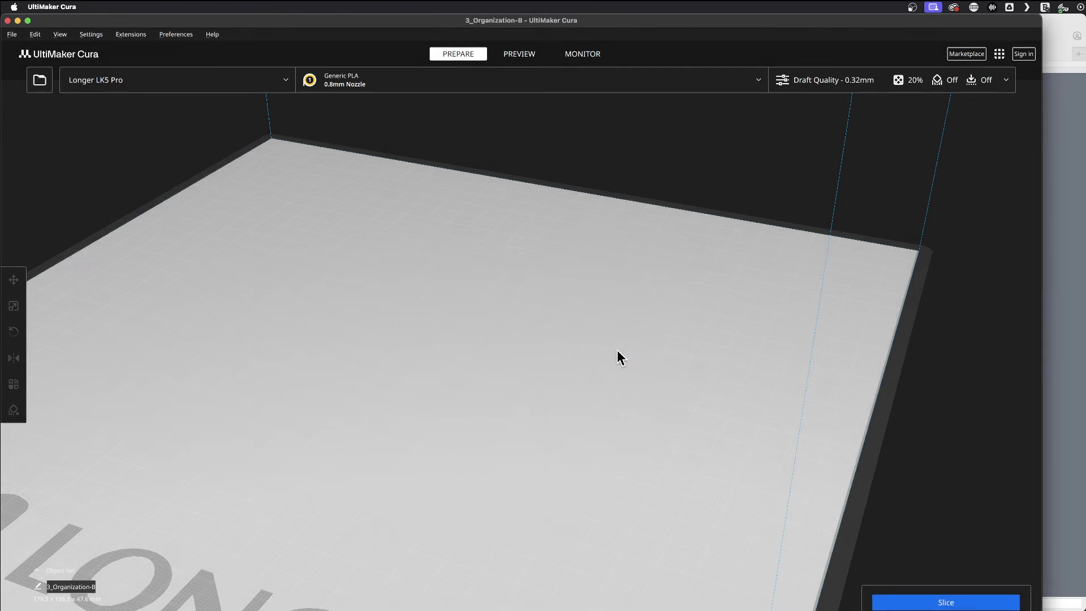
pyautogui.click(37, 76)
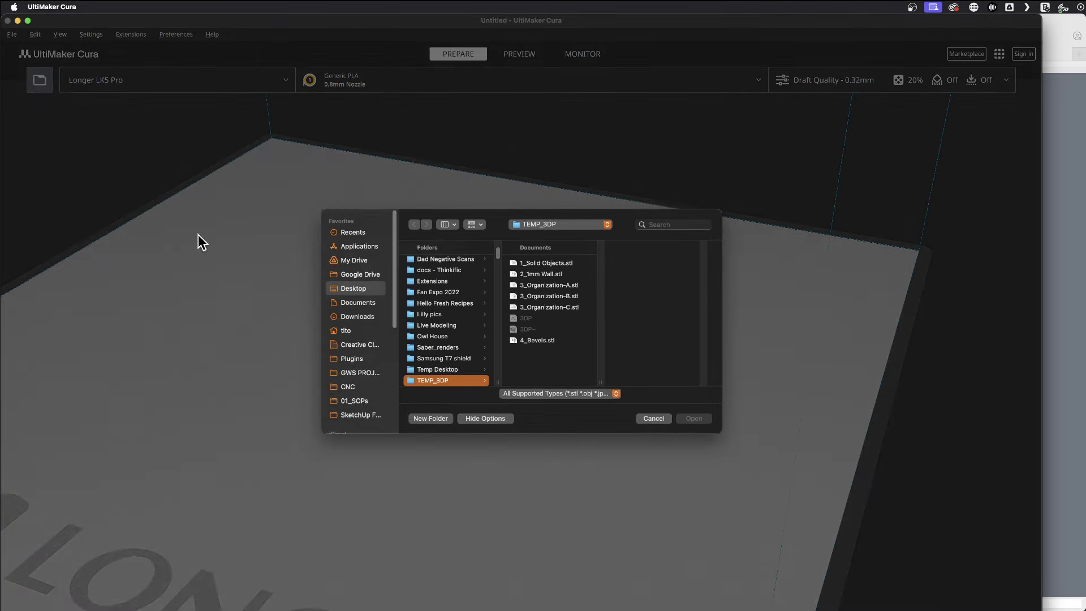
pyautogui.click(558, 307)
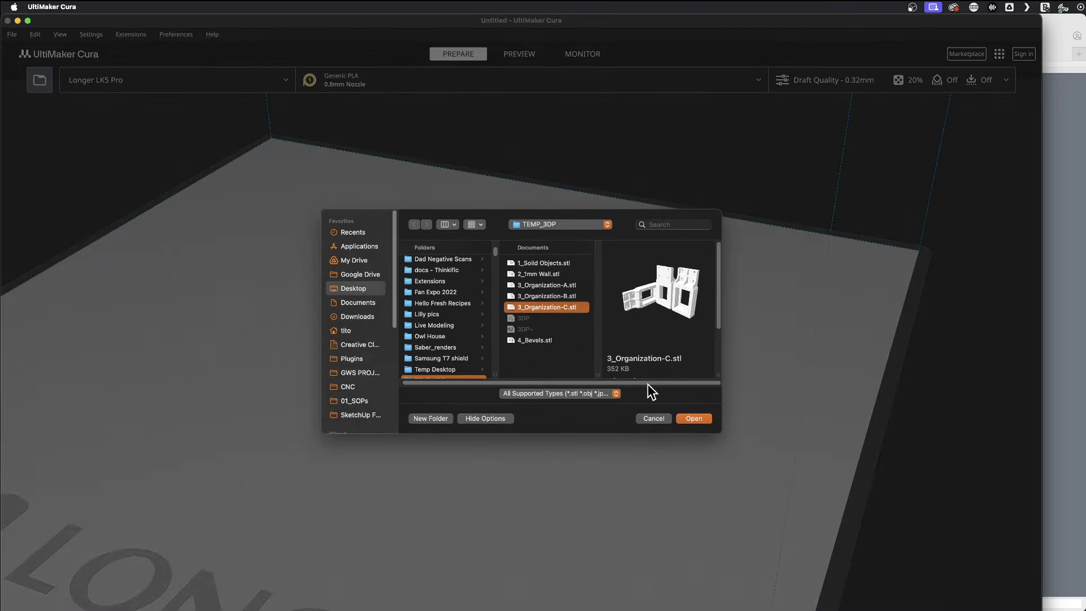
pyautogui.click(691, 419)
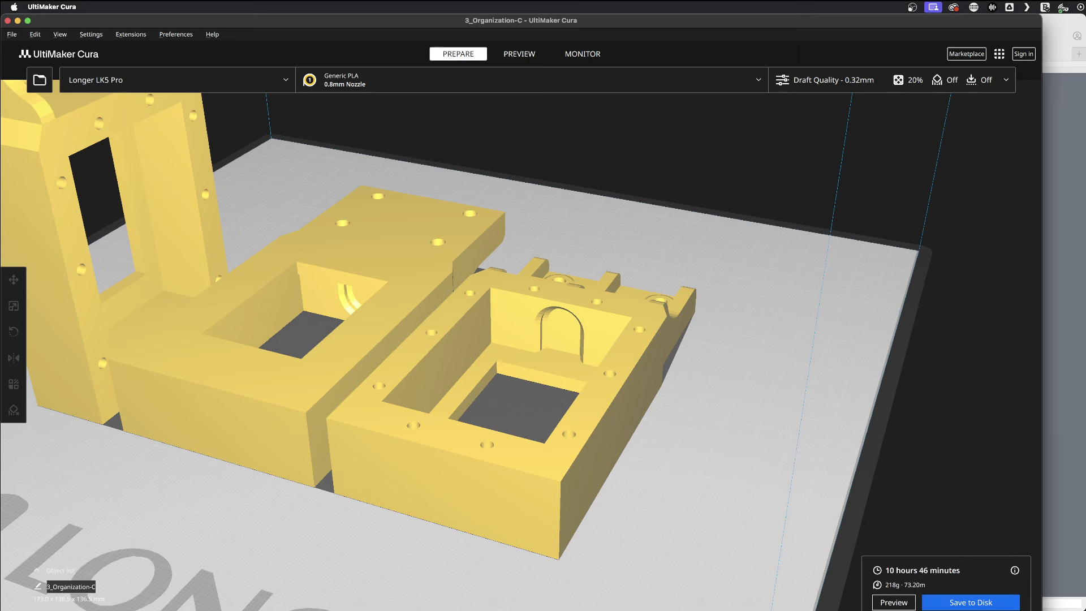
# Enable Generate Support and reslice 3_Organization-C to 14 h 14 min and 295g
pyautogui.click(893, 602)
pyautogui.scroll(5, 701, 509)
pyautogui.scroll(-5, 528, 323)
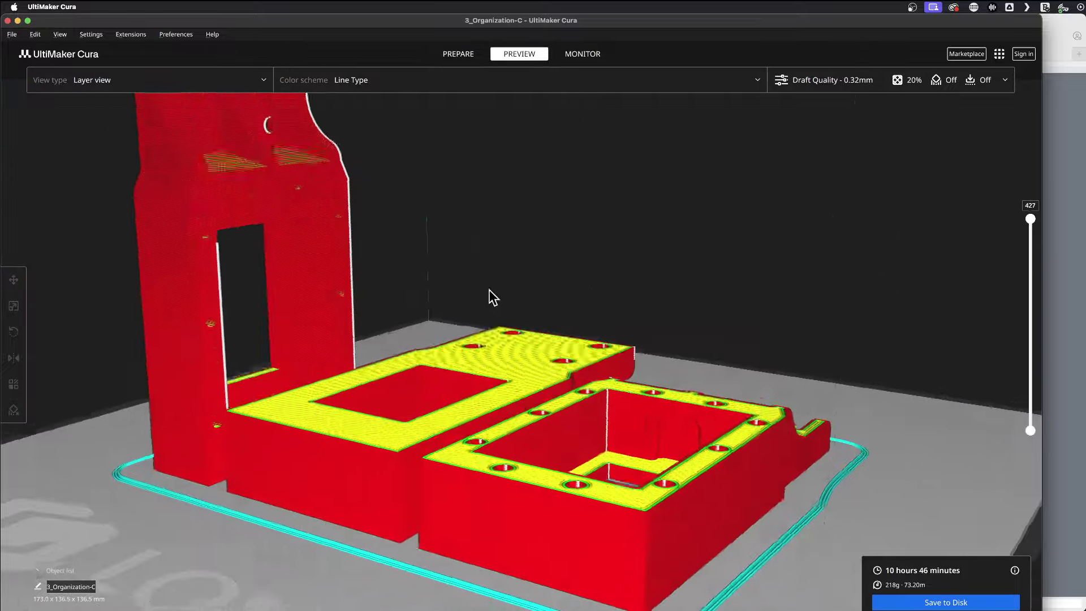
pyautogui.scroll(5, 638, 272)
pyautogui.click(848, 85)
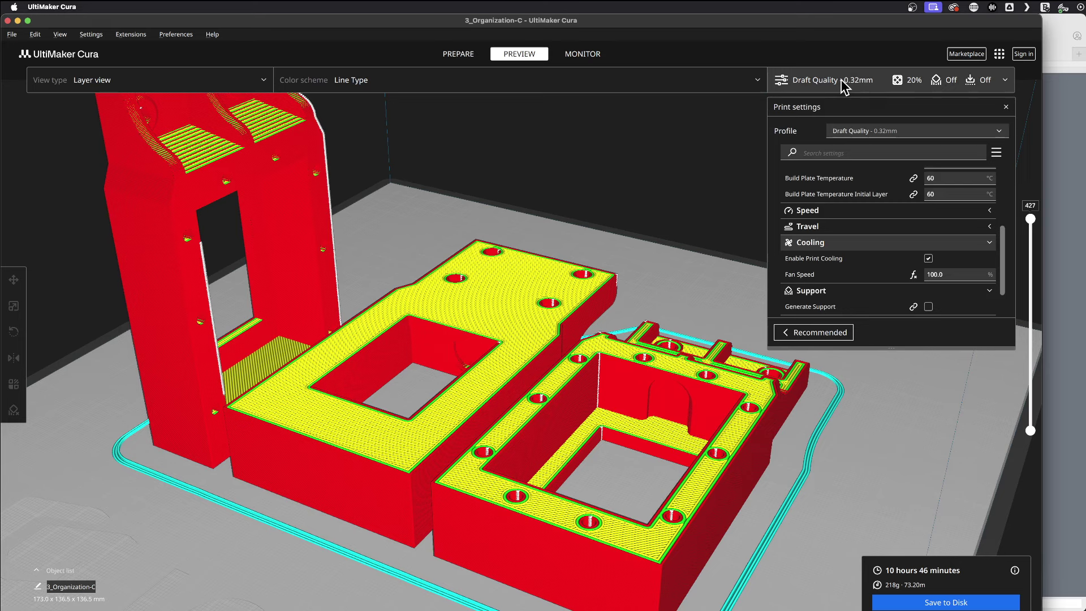
pyautogui.scroll(-3, 855, 300)
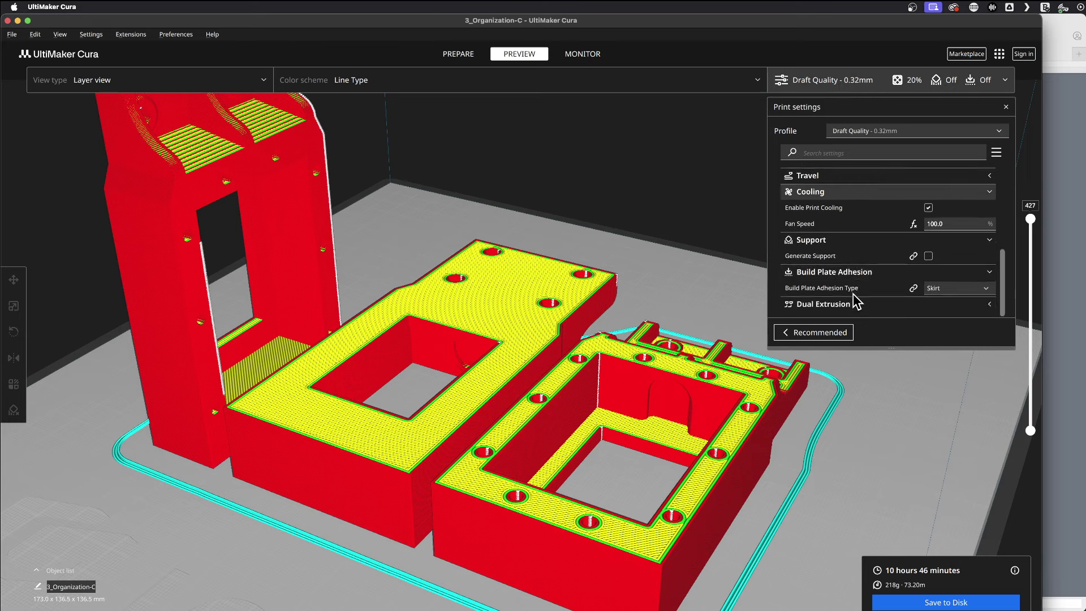
pyautogui.click(929, 262)
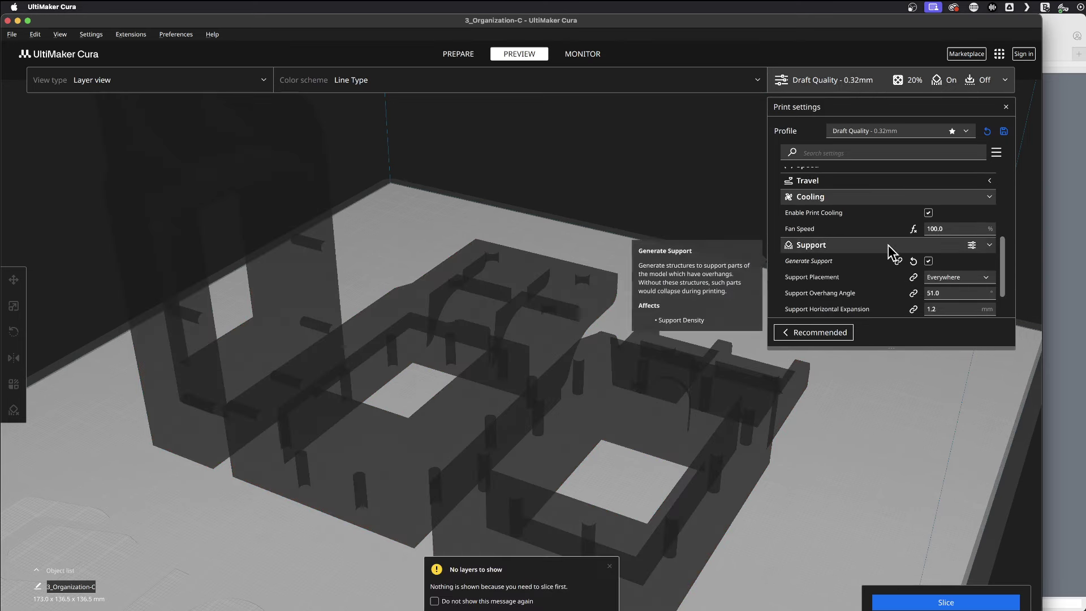
pyautogui.click(945, 603)
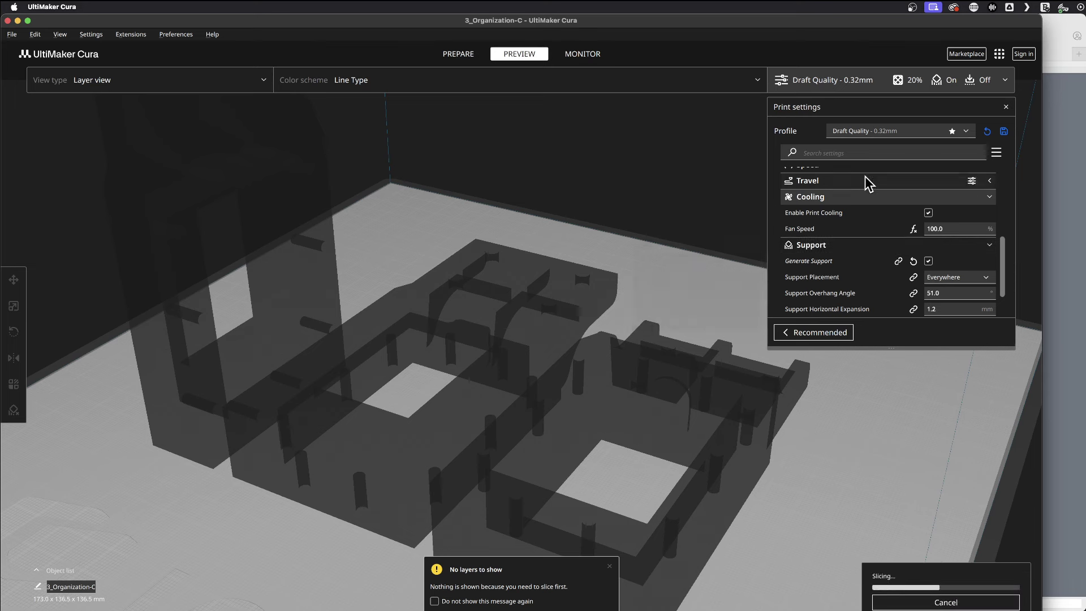
pyautogui.click(836, 85)
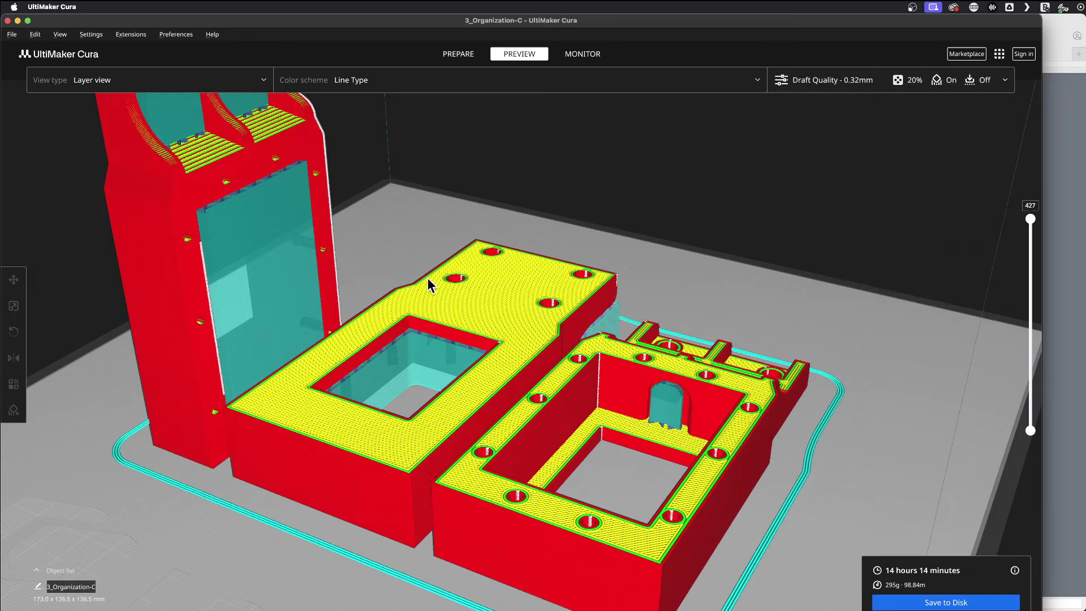
# Scrub the supported slice down to layer 198 and back up to 427
pyautogui.moveTo(1031, 221); pyautogui.dragTo(1031, 281)
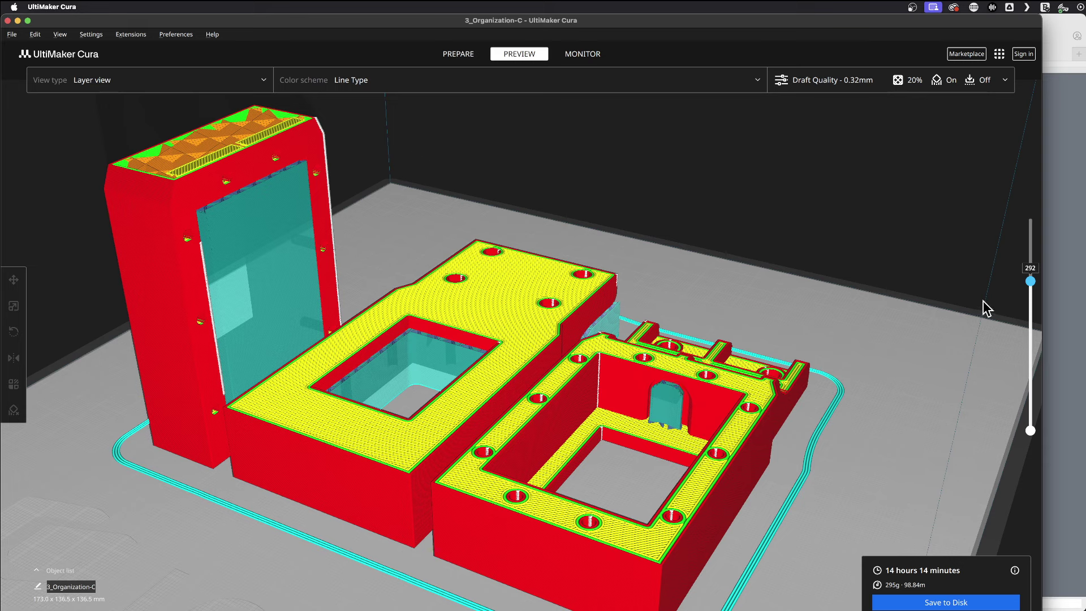
pyautogui.moveTo(447, 358); pyautogui.dragTo(456, 368, button='middle')
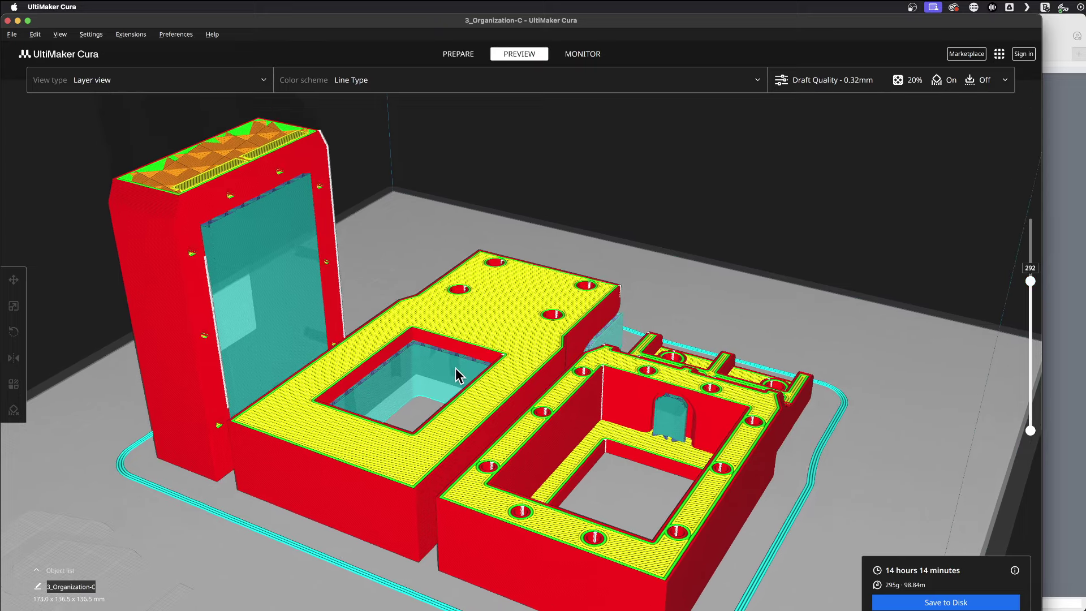
pyautogui.moveTo(456, 368)
pyautogui.mouseDown(button='right')
pyautogui.moveTo(483, 407)
pyautogui.moveTo(440, 357)
pyautogui.mouseUp(button='right')
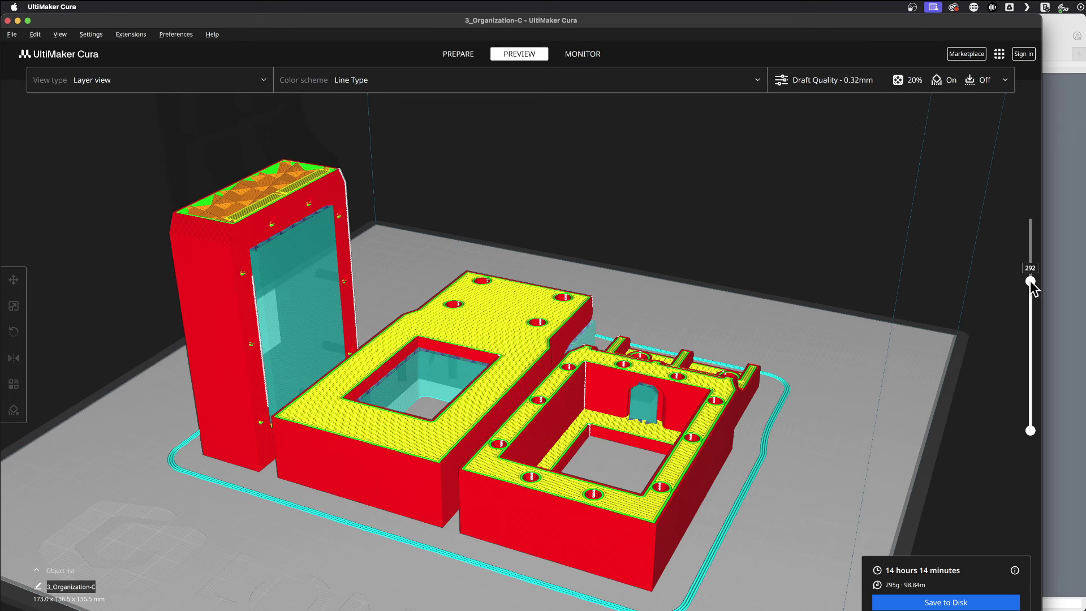
pyautogui.moveTo(1031, 282); pyautogui.dragTo(1031, 324)
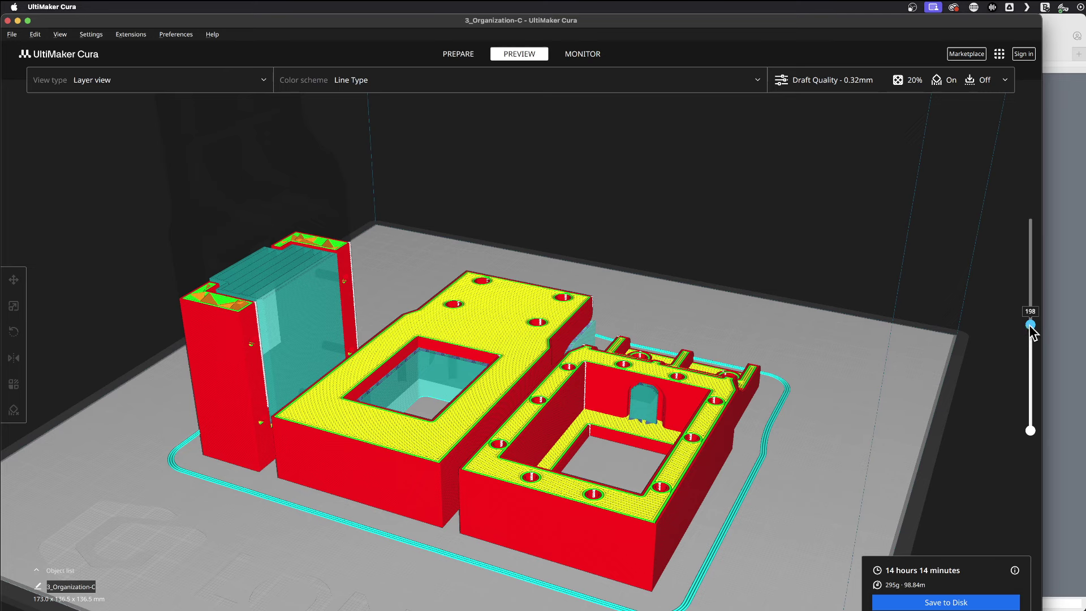
pyautogui.moveTo(1031, 320); pyautogui.dragTo(997, 194)
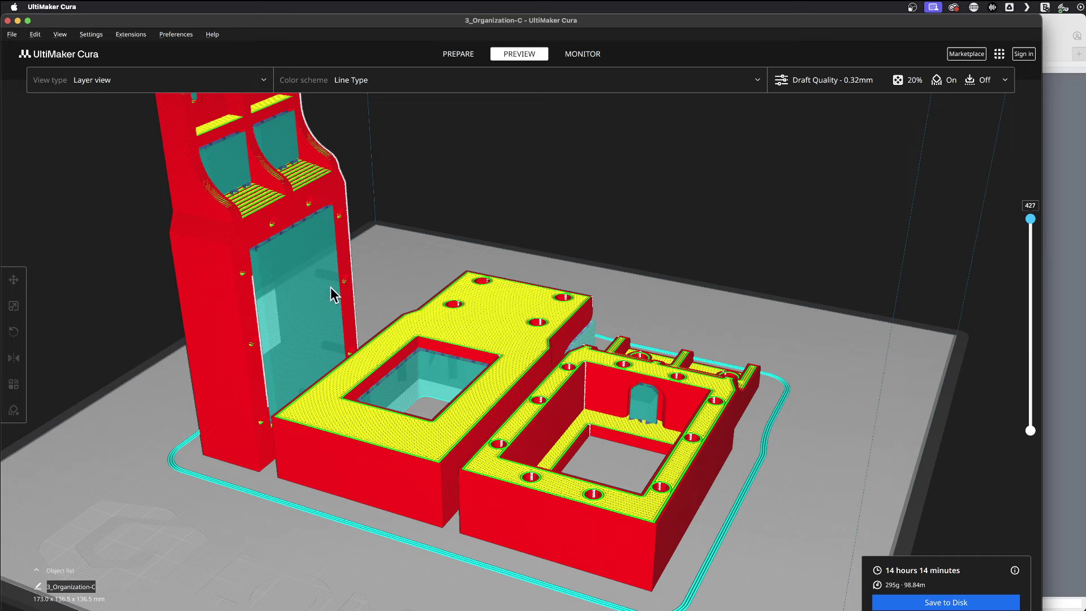
pyautogui.scroll(-5, 462, 470)
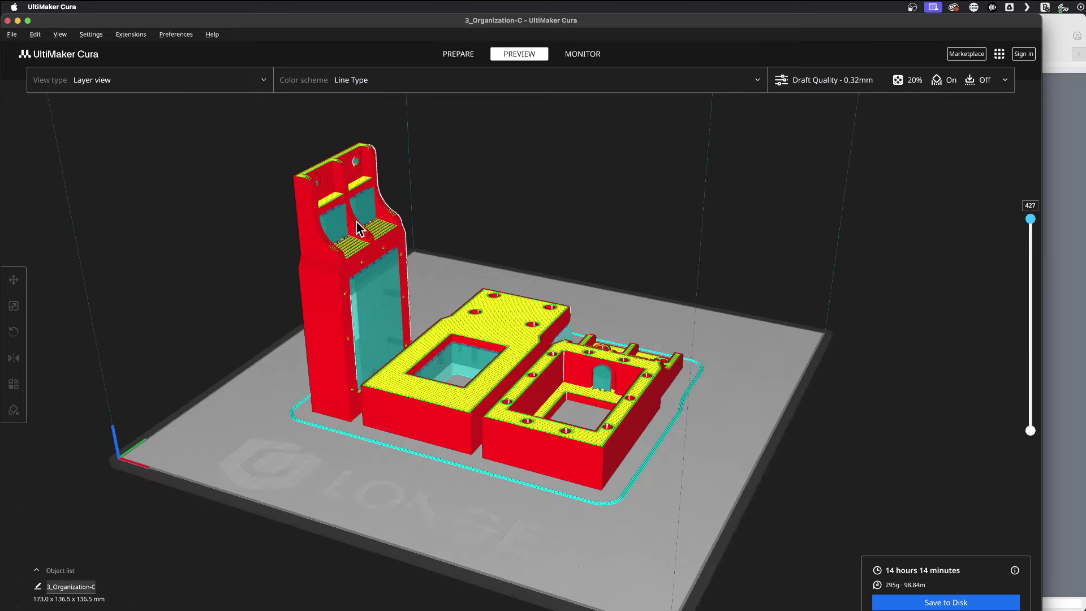
pyautogui.click(623, 439)
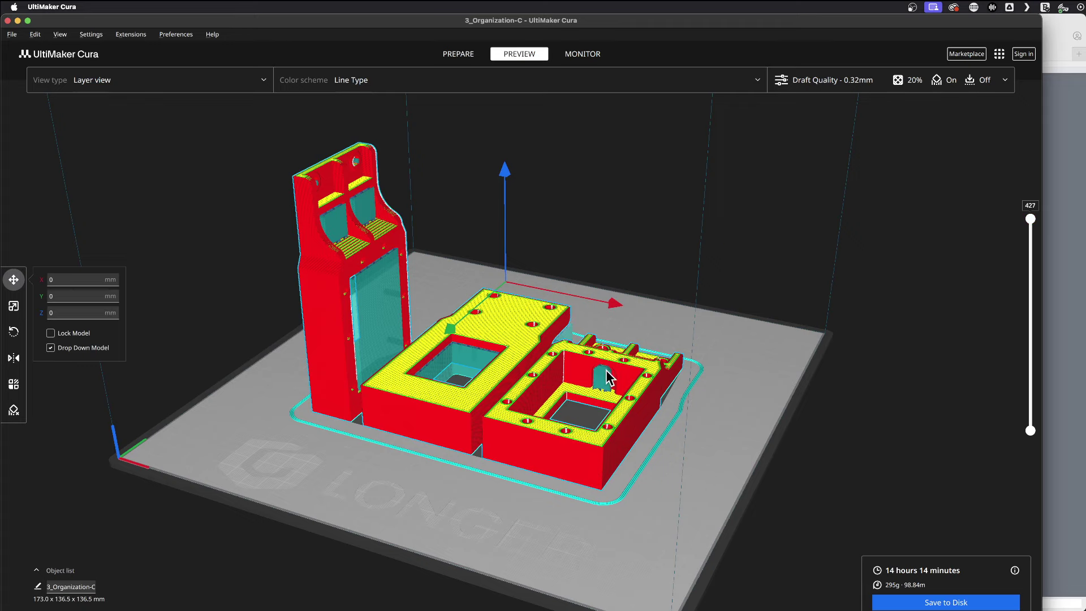
pyautogui.scroll(4, 609, 378)
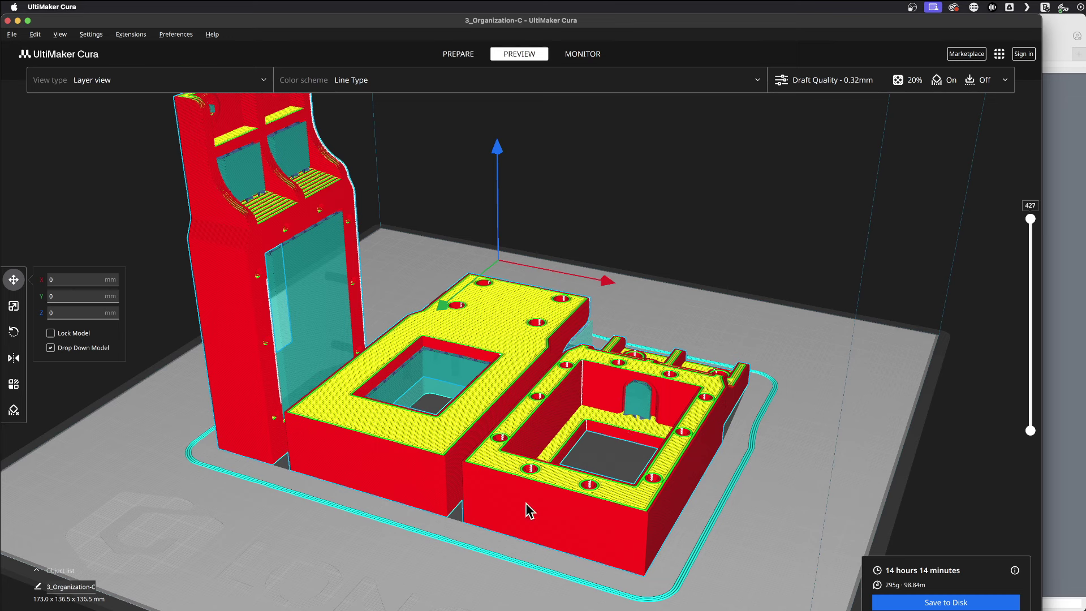
# Return to SketchUp and orbit around the drawing-tool organizer models
pyautogui.click(1070, 488)
pyautogui.scroll(-5, 316, 417)
pyautogui.moveTo(316, 418)
pyautogui.mouseDown(button='middle')
pyautogui.moveTo(520, 492)
pyautogui.moveTo(548, 325)
pyautogui.moveTo(621, 381)
pyautogui.mouseUp(button='middle')
pyautogui.scroll(3, 575, 383)
# Orbit into the open-fronted bin and select its bevel-vs-radius test solid
pyautogui.scroll(4, 567, 397)
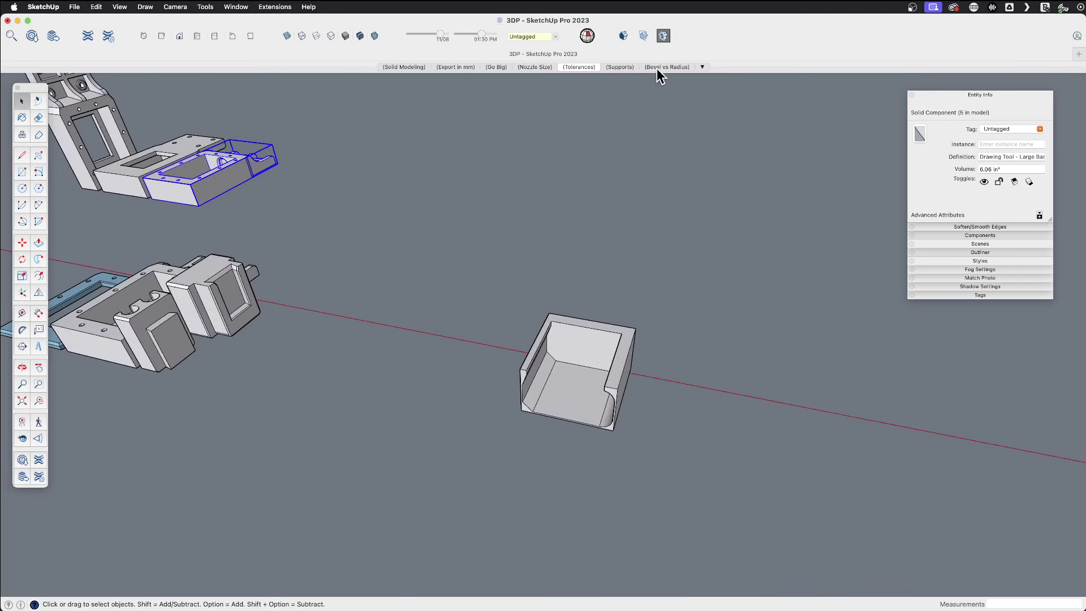
pyautogui.scroll(-2, 541, 386)
pyautogui.scroll(5, 563, 399)
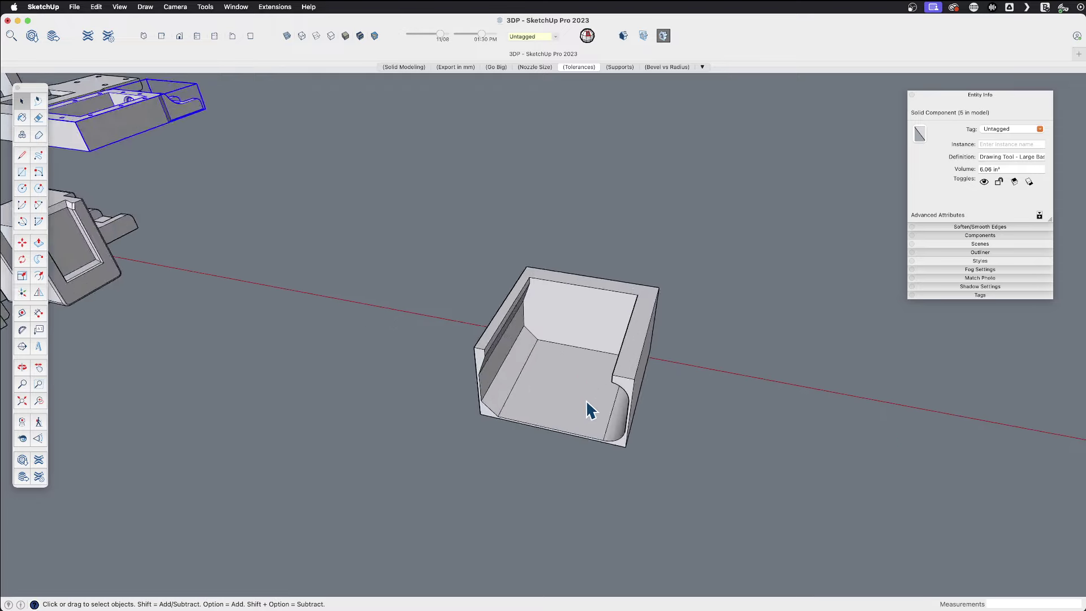
pyautogui.scroll(3, 589, 419)
pyautogui.moveTo(587, 418); pyautogui.dragTo(653, 325, button='middle')
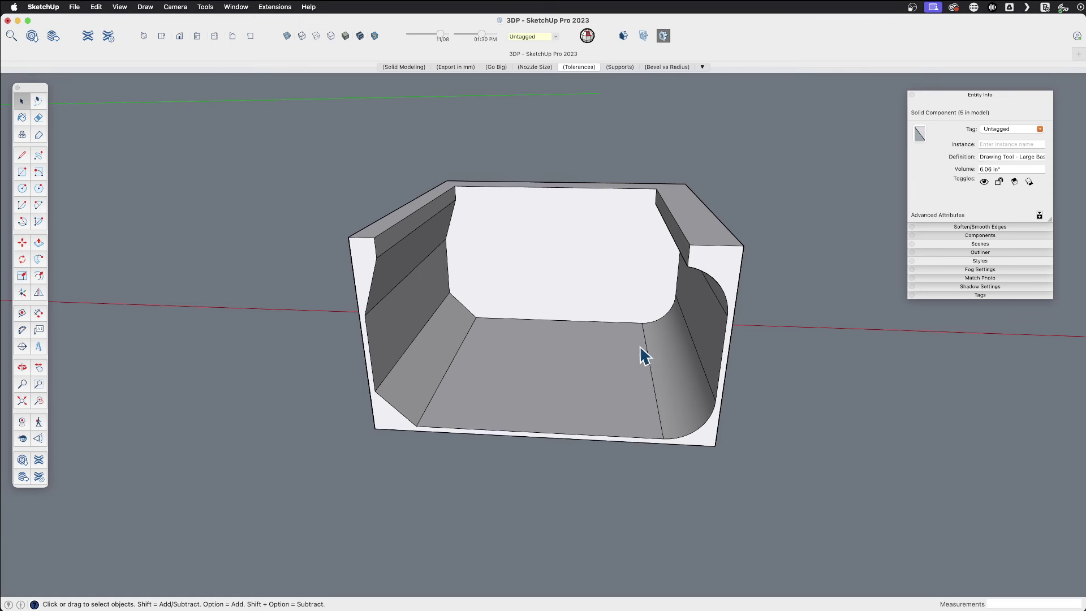
pyautogui.moveTo(618, 335); pyautogui.dragTo(572, 312, button='middle')
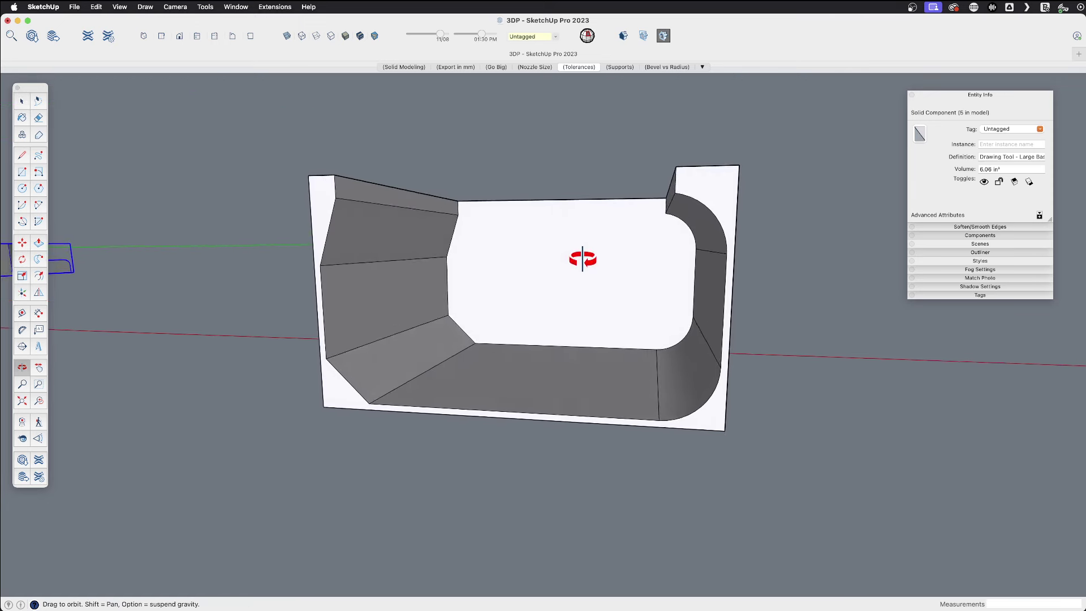
pyautogui.press('space')
pyautogui.click(424, 365)
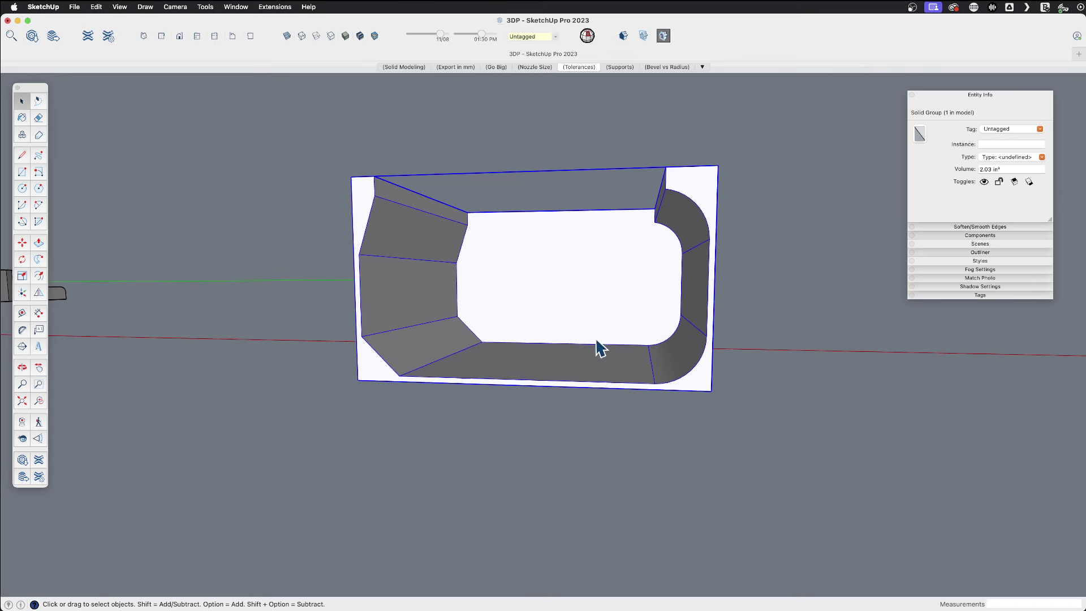
pyautogui.moveTo(562, 308); pyautogui.dragTo(548, 325, button='middle')
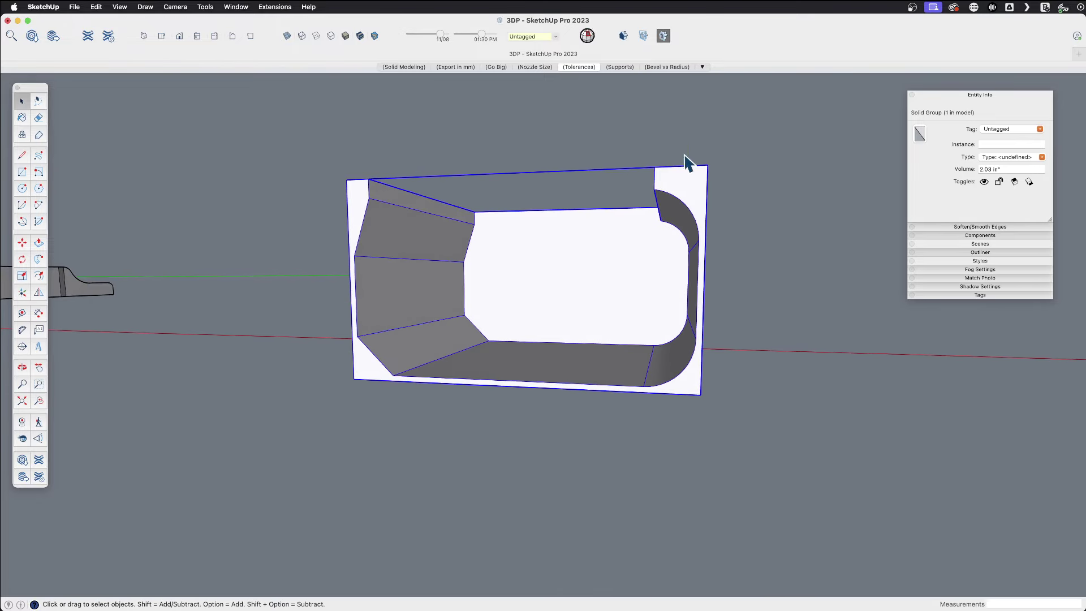
pyautogui.scroll(5, 659, 271)
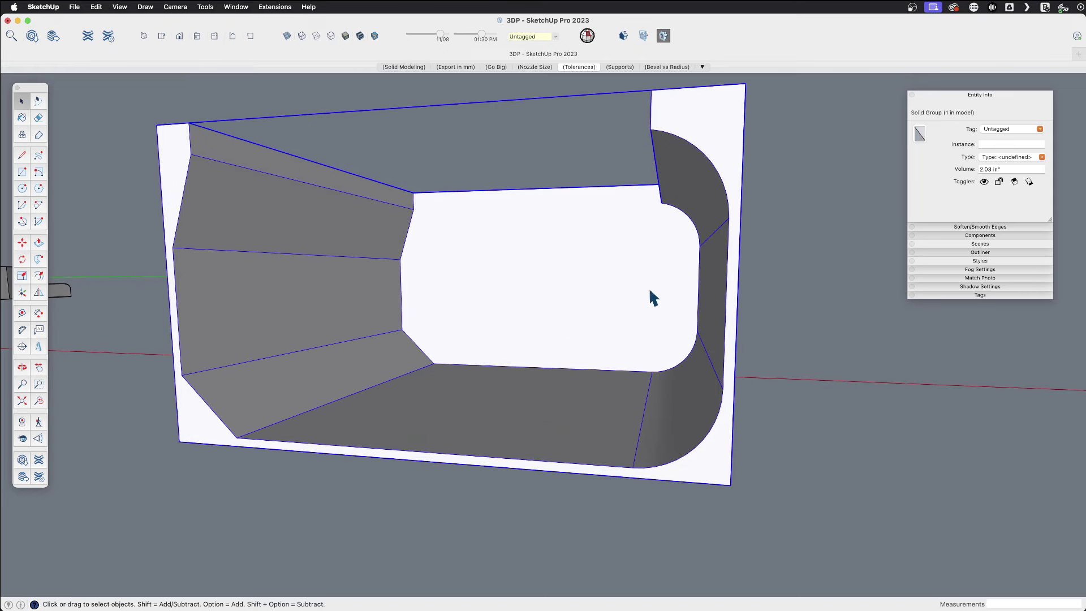
pyautogui.moveTo(673, 256); pyautogui.dragTo(677, 278, button='middle')
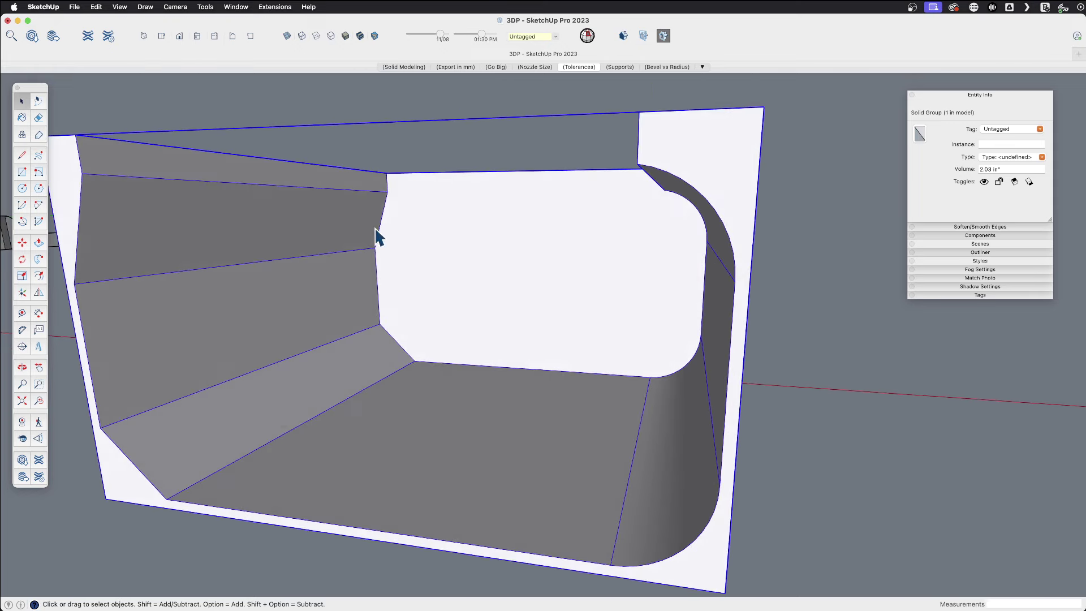
pyautogui.moveTo(322, 253); pyautogui.dragTo(495, 245, button='middle')
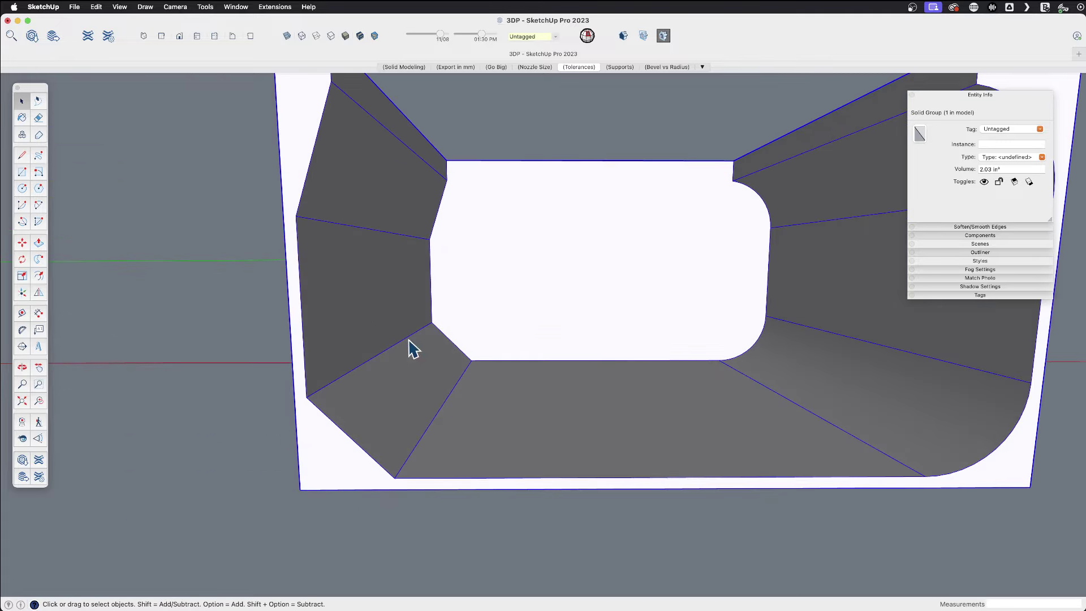
pyautogui.moveTo(468, 378); pyautogui.dragTo(417, 383, button='middle')
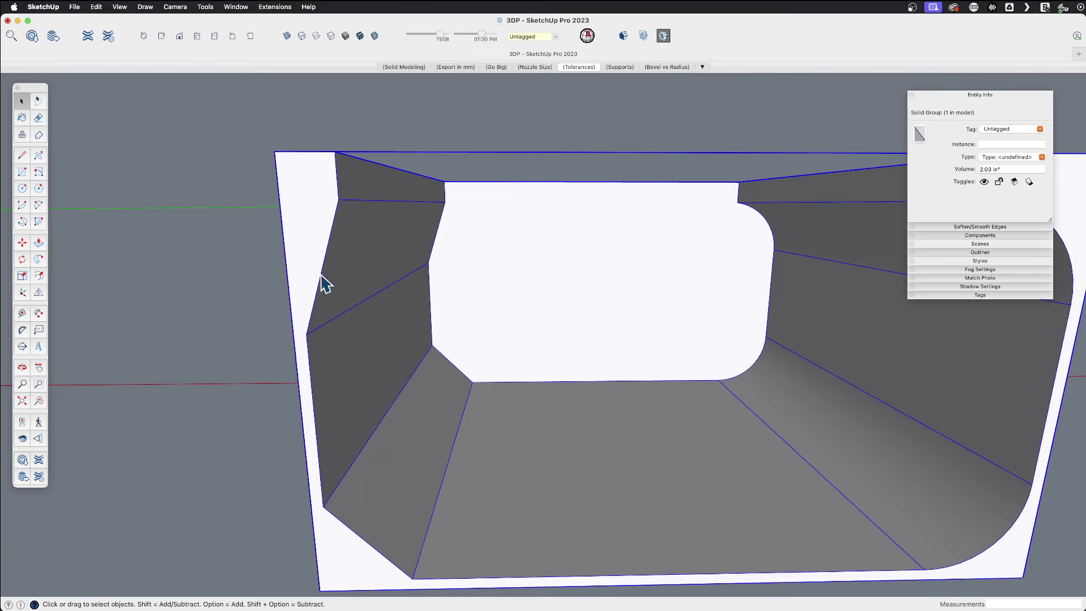
pyautogui.moveTo(657, 398); pyautogui.dragTo(536, 317, button='middle')
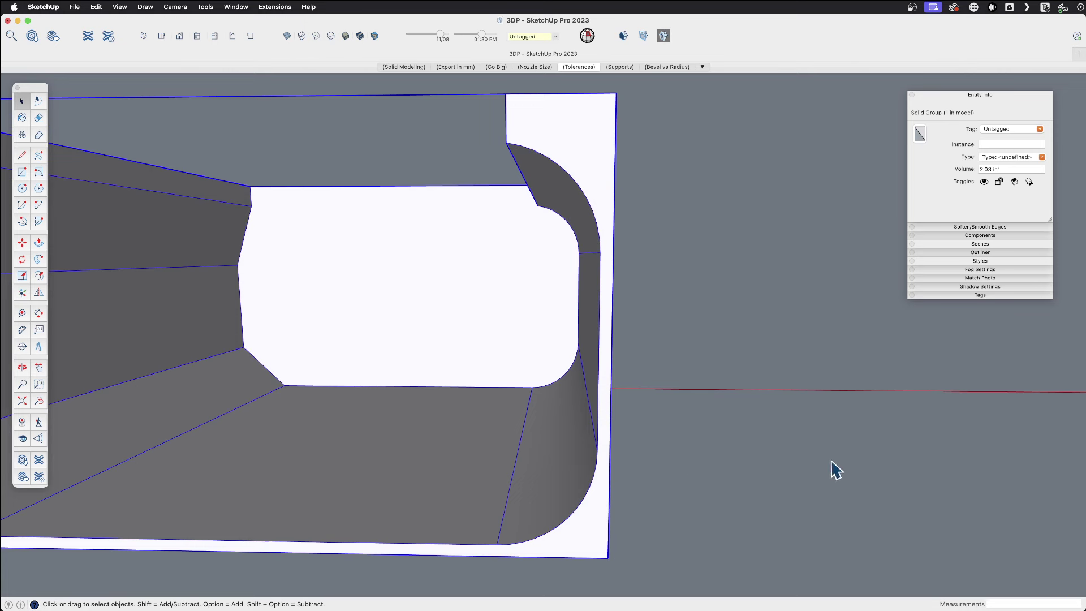
# Start a new, empty Cura project, confirming the build plate is cleared
pyautogui.press('super+Tab')
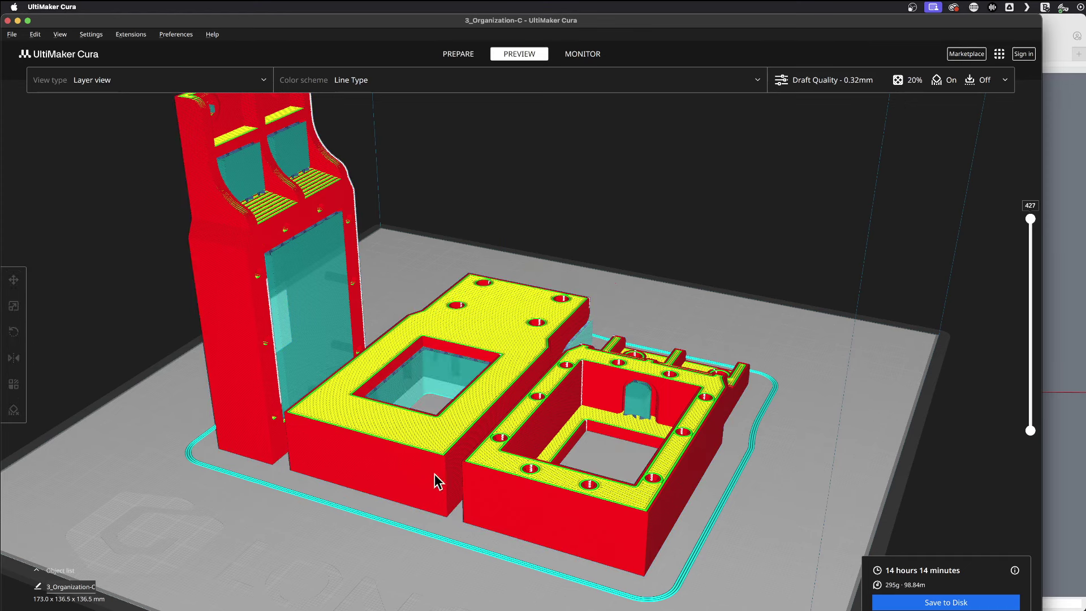
pyautogui.press('super+n')
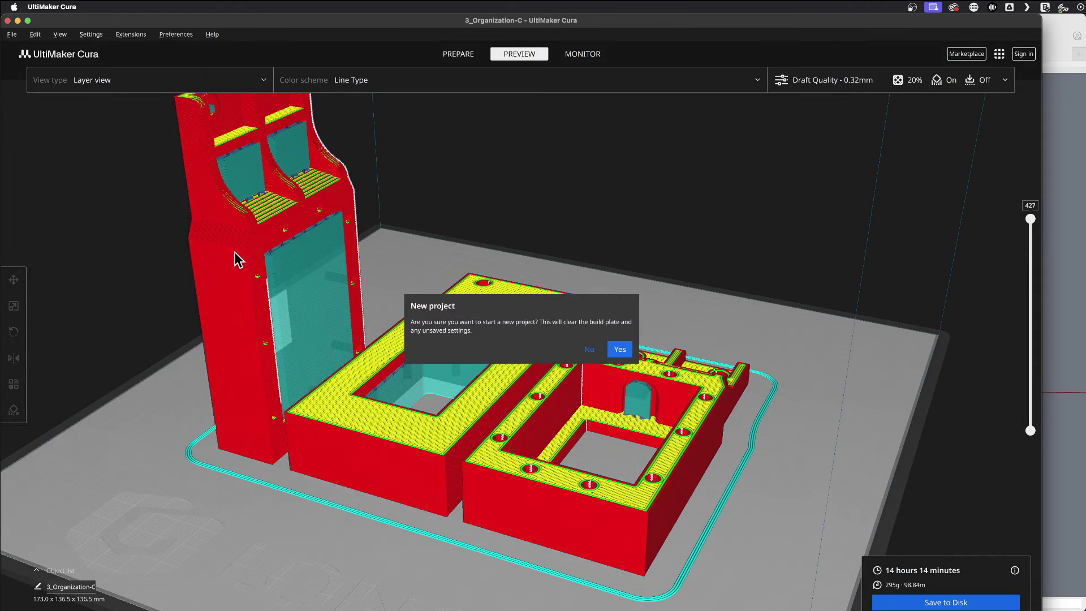
pyautogui.click(619, 350)
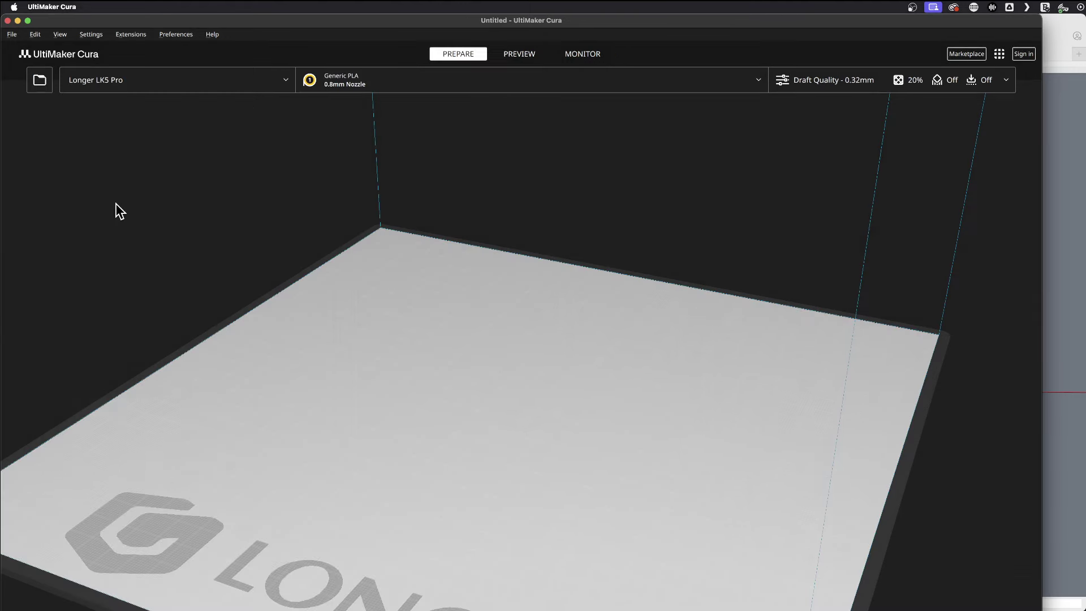
# Load 4_Bevels.stl from TEMP_3DP and slice it to a 1 h 20 min, 30 g print
pyautogui.click(39, 82)
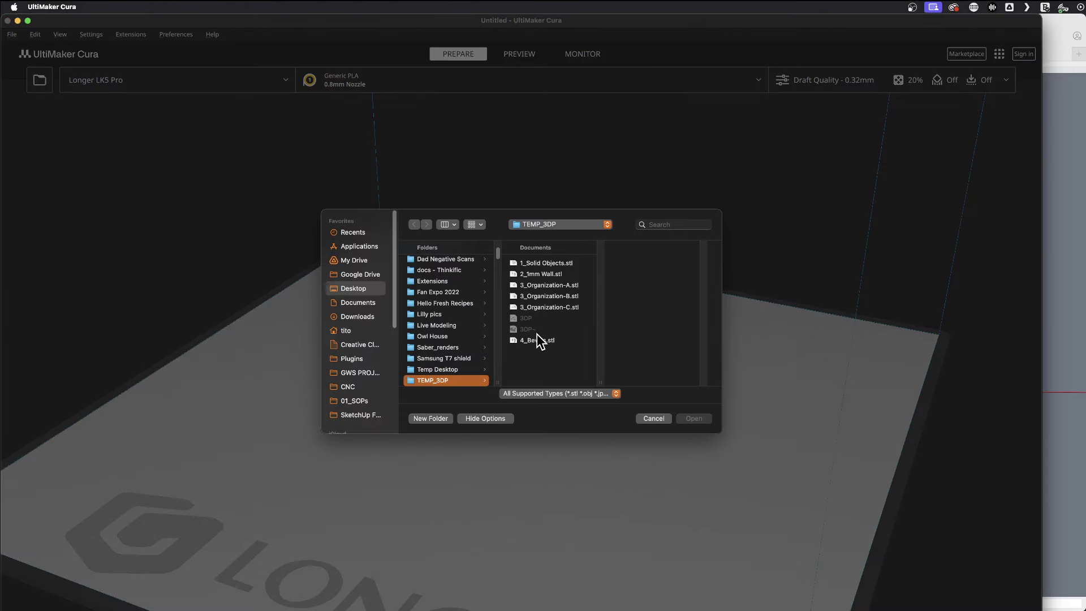
pyautogui.click(537, 341)
pyautogui.click(694, 419)
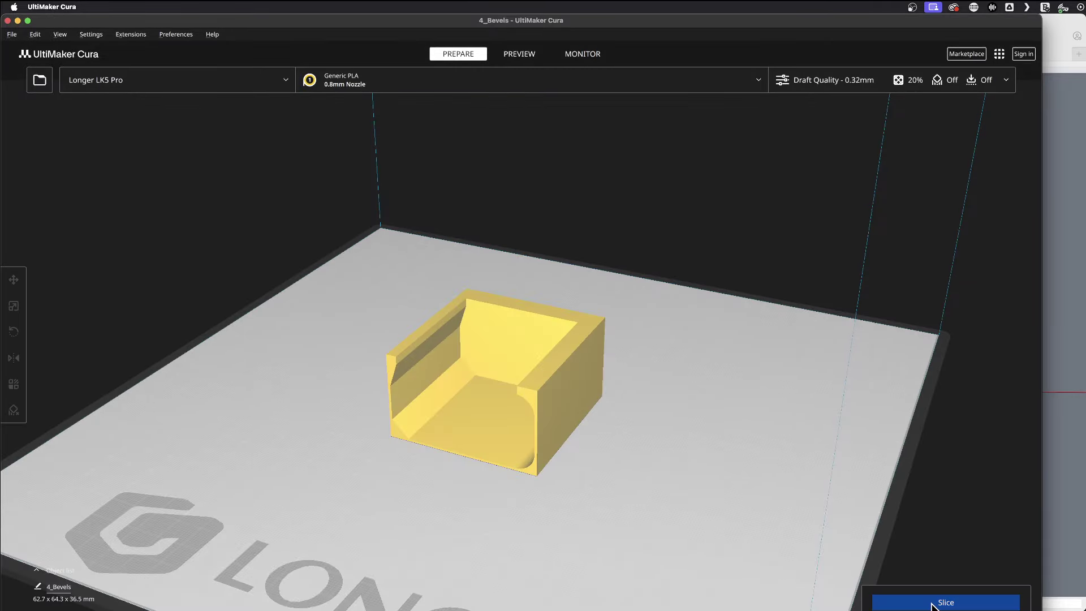
pyautogui.click(932, 603)
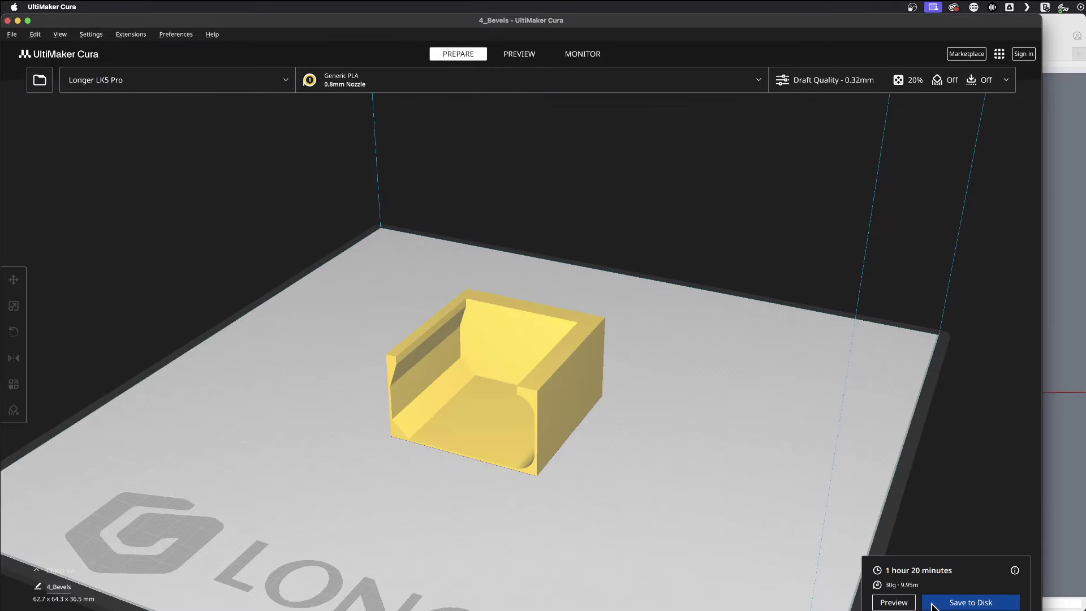
# Switch to the layer preview and inspect the bevelled right wall from a low side-on angle
pyautogui.click(893, 602)
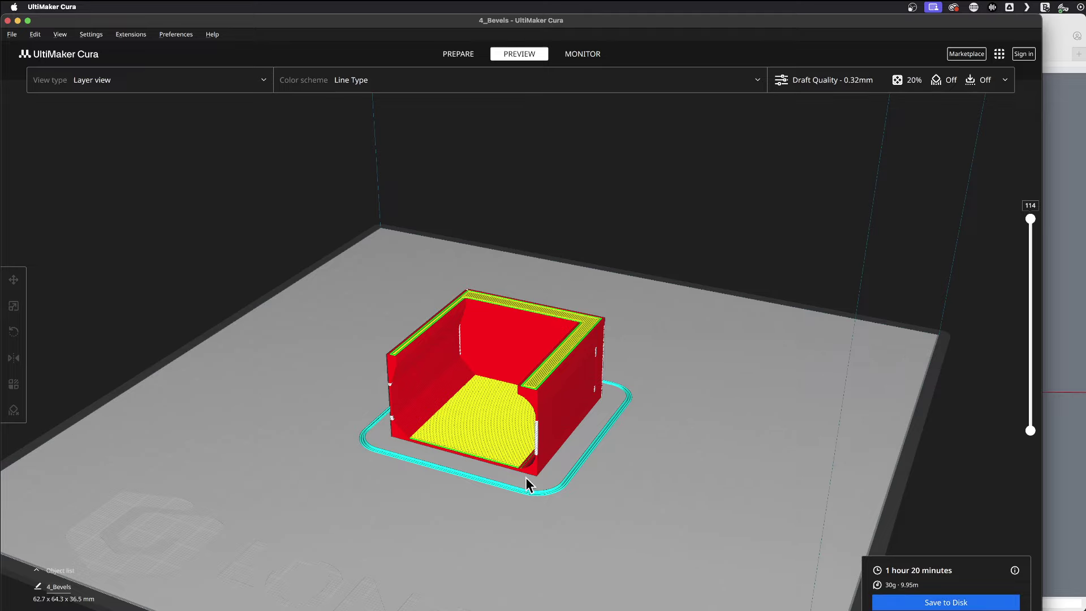
pyautogui.scroll(5, 523, 478)
pyautogui.moveTo(483, 498); pyautogui.dragTo(627, 348, button='right')
pyautogui.click(504, 467)
pyautogui.scroll(10, 626, 348)
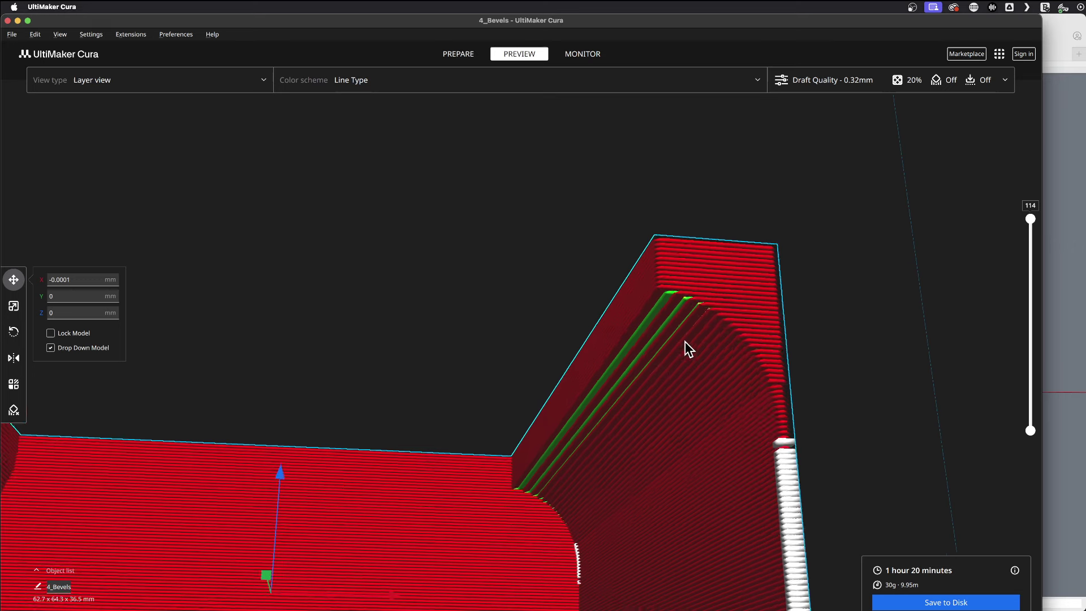
pyautogui.scroll(2, 688, 347)
pyautogui.moveTo(687, 344); pyautogui.dragTo(693, 328, button='right')
pyautogui.rightClick(691, 330)
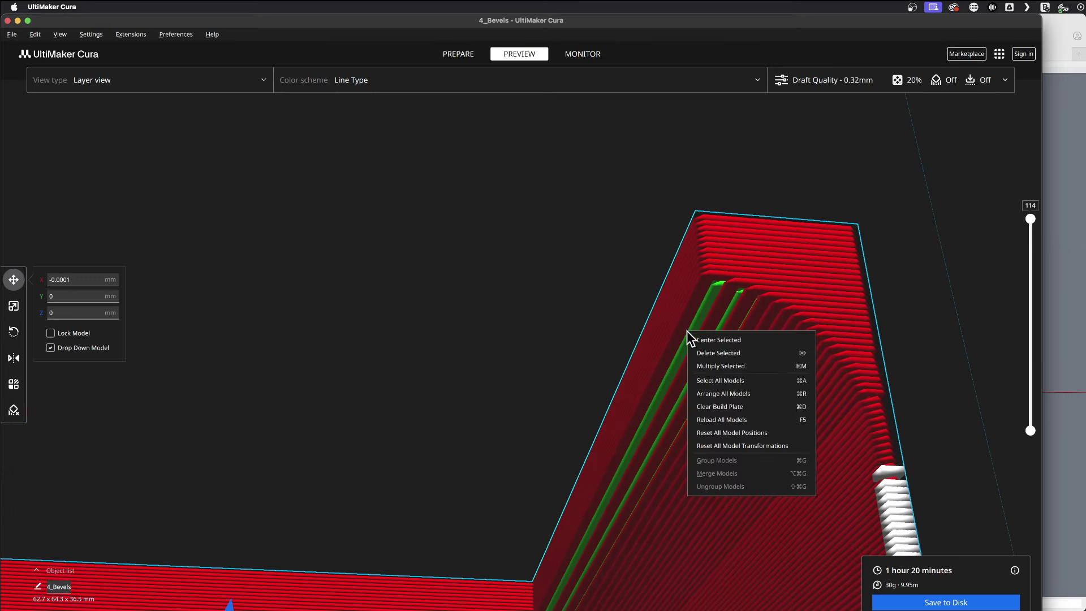
pyautogui.click(725, 288)
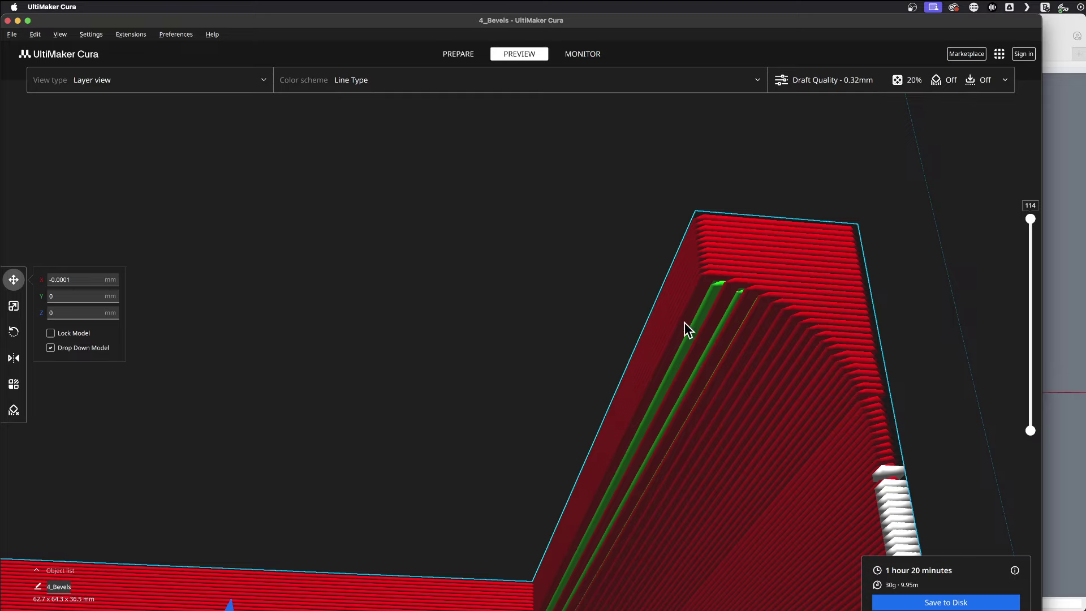
# Orbit around the sliced box to inspect its floor, inner walls and rounded overhangs
pyautogui.scroll(-5, 701, 327)
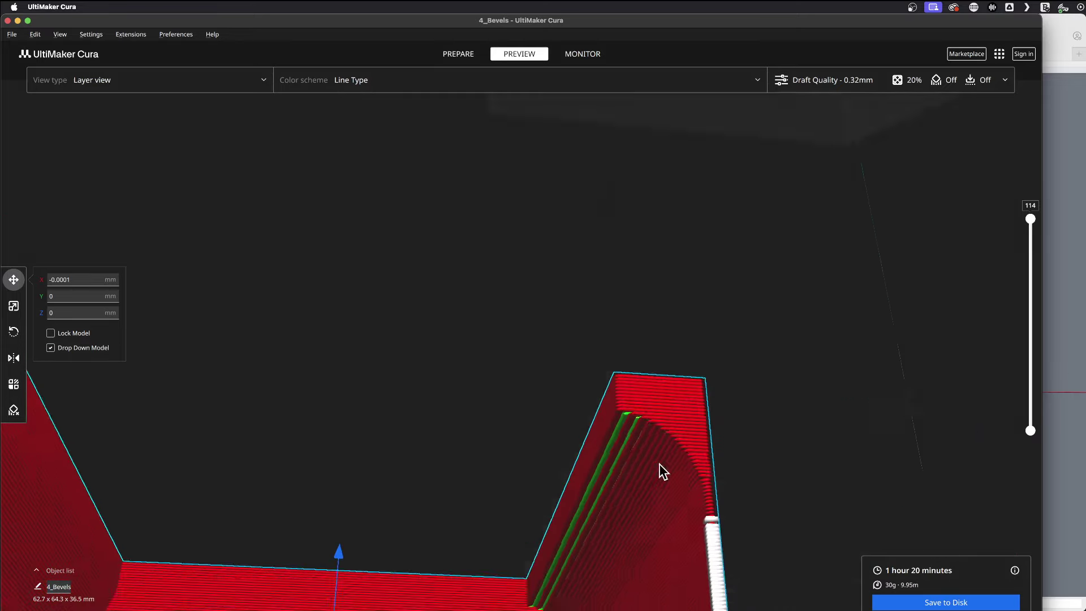
pyautogui.moveTo(660, 464); pyautogui.dragTo(644, 522, button='right')
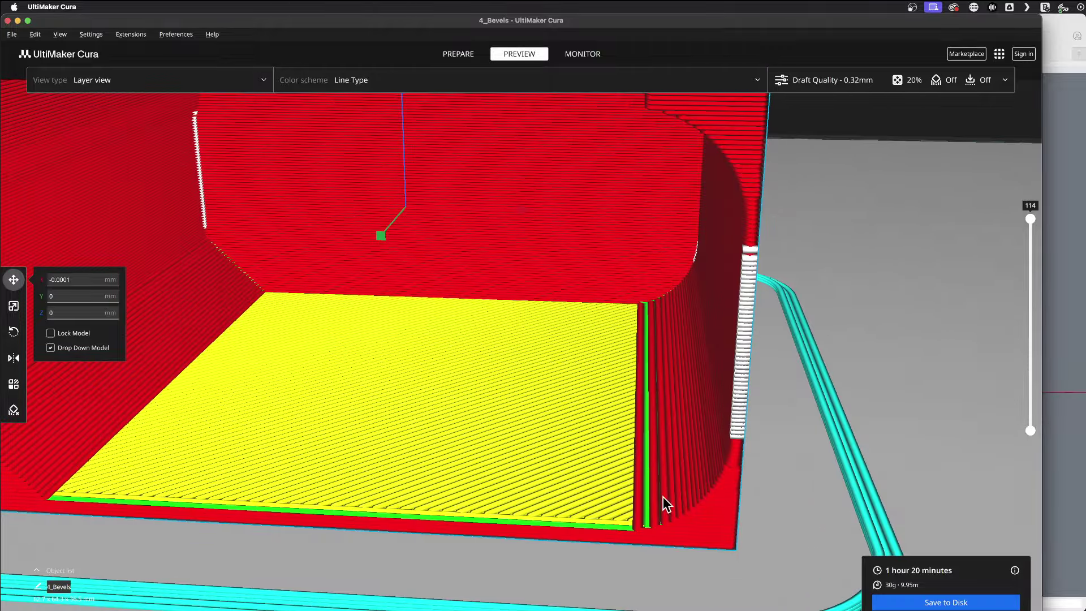
pyautogui.scroll(-5, 702, 473)
pyautogui.moveTo(731, 485); pyautogui.dragTo(415, 309, button='right')
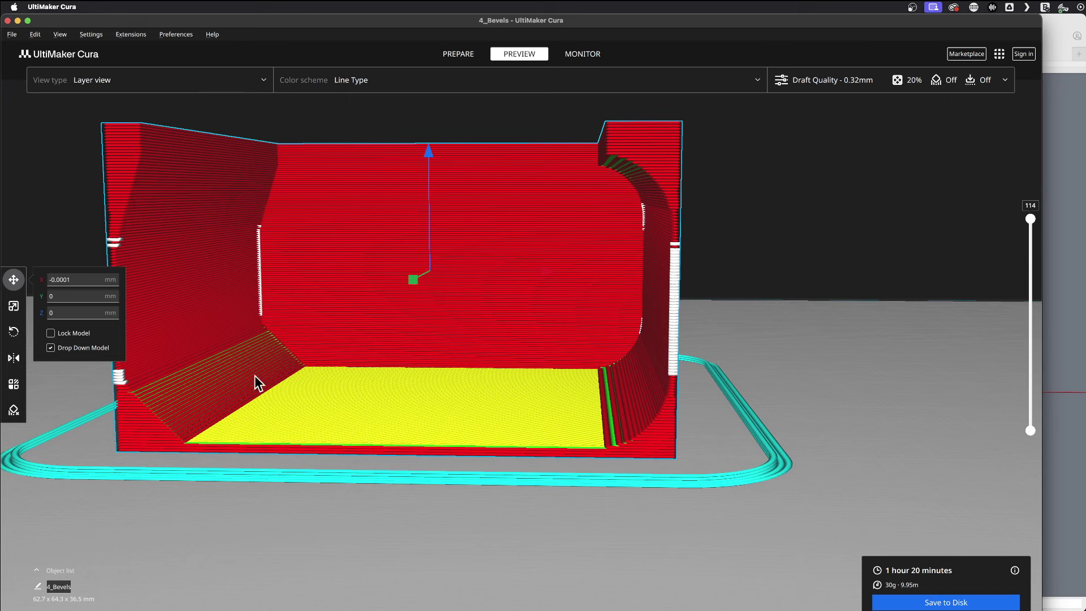
pyautogui.scroll(-3, 525, 450)
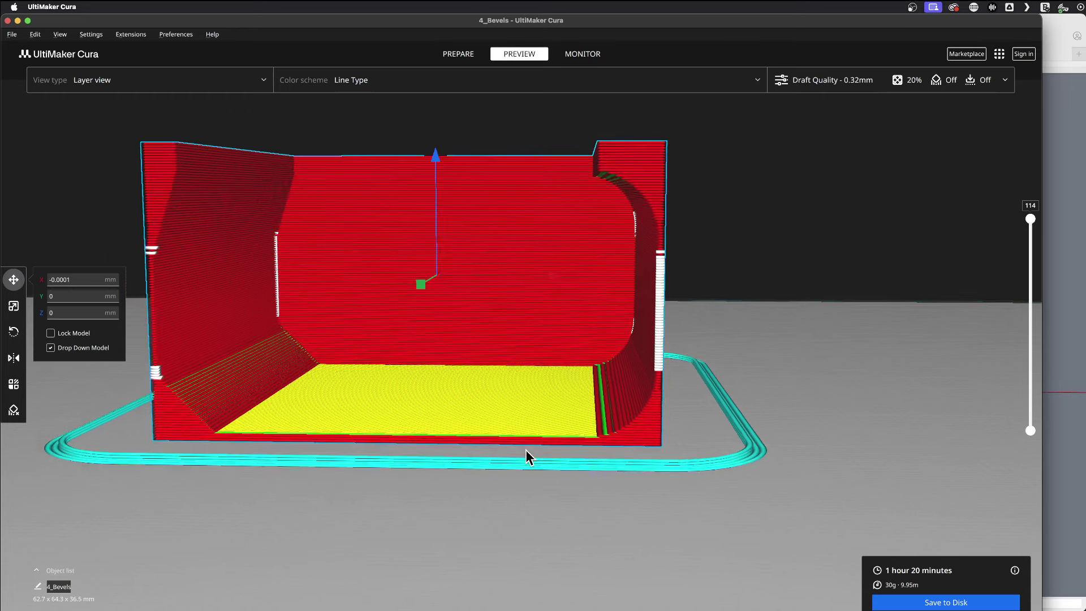
pyautogui.moveTo(520, 448); pyautogui.dragTo(578, 330, button='right')
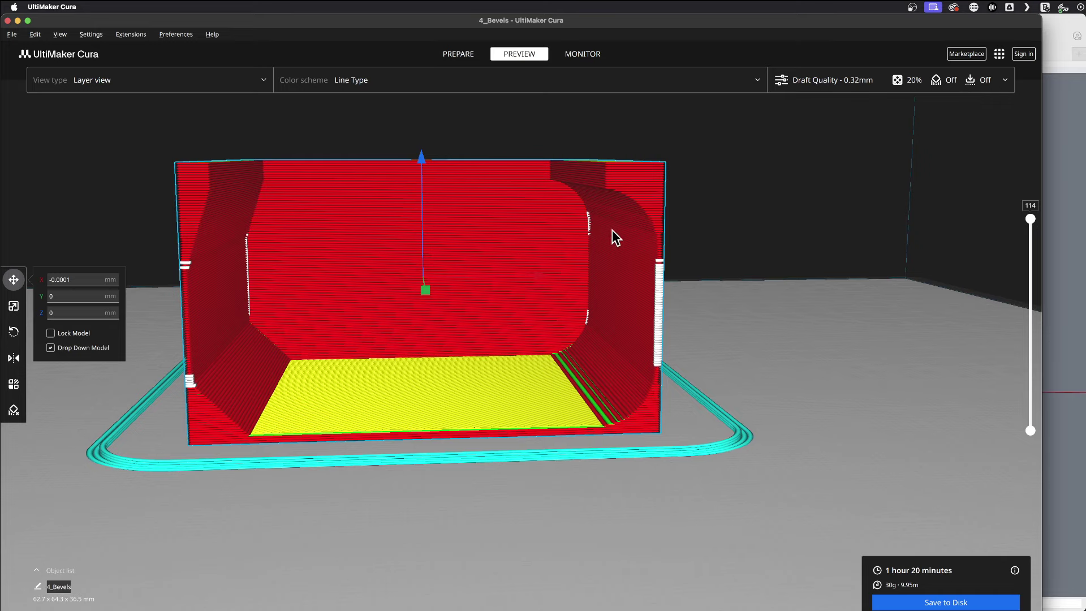
pyautogui.moveTo(609, 237); pyautogui.dragTo(586, 216, button='right')
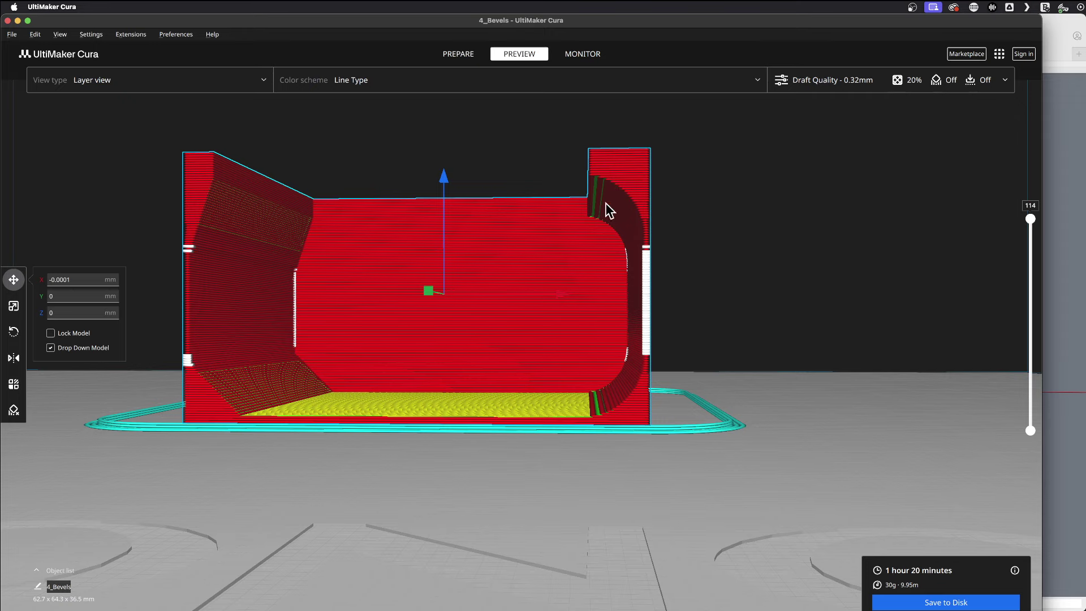
pyautogui.moveTo(597, 220); pyautogui.dragTo(544, 286, button='right')
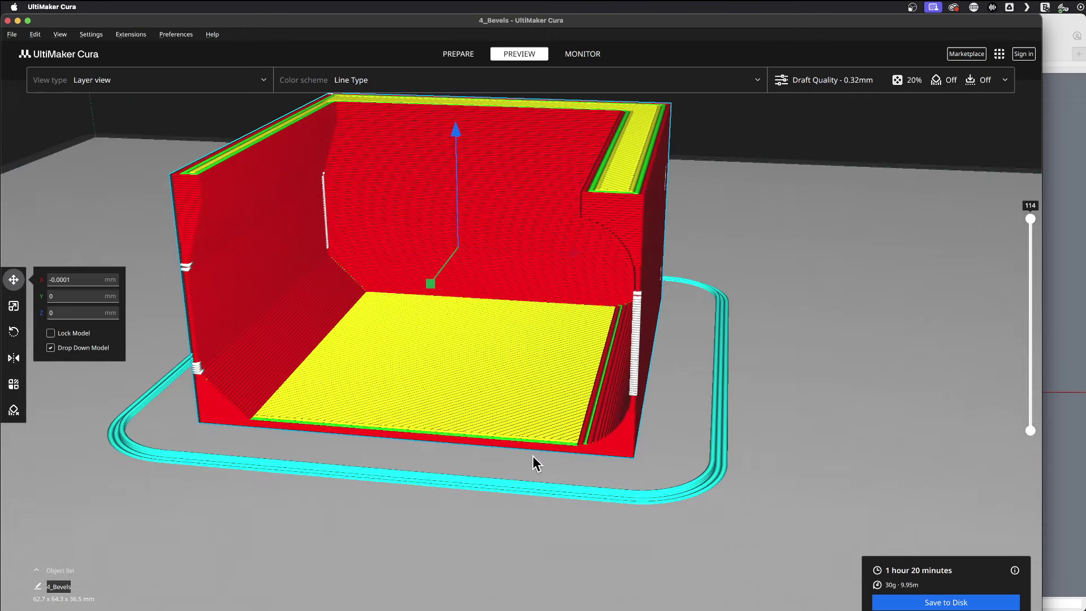
pyautogui.scroll(5, 638, 235)
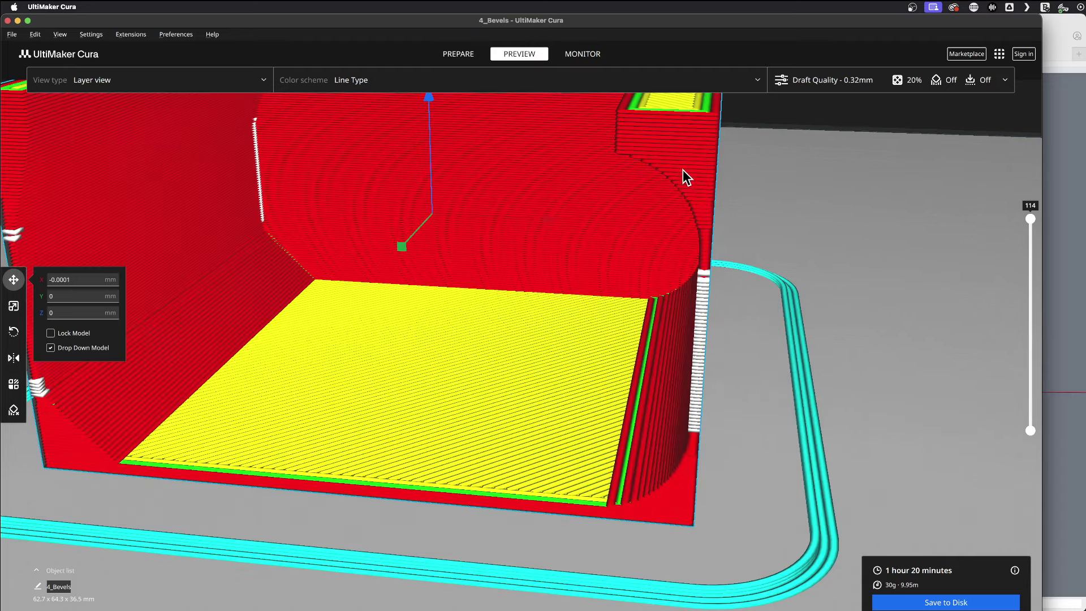
pyautogui.scroll(-3, 622, 368)
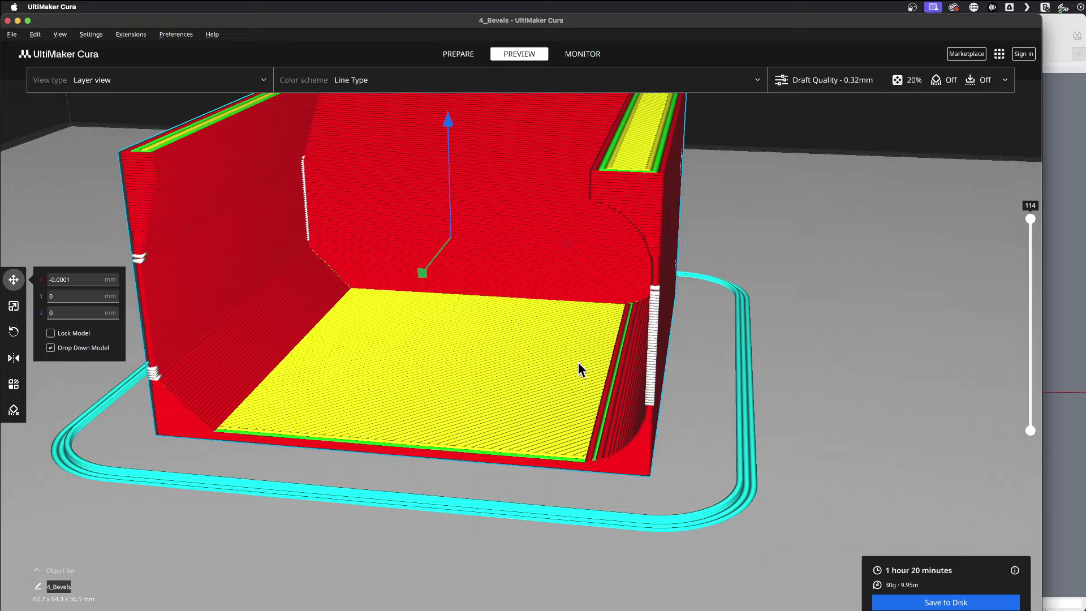
pyautogui.scroll(-2, 547, 352)
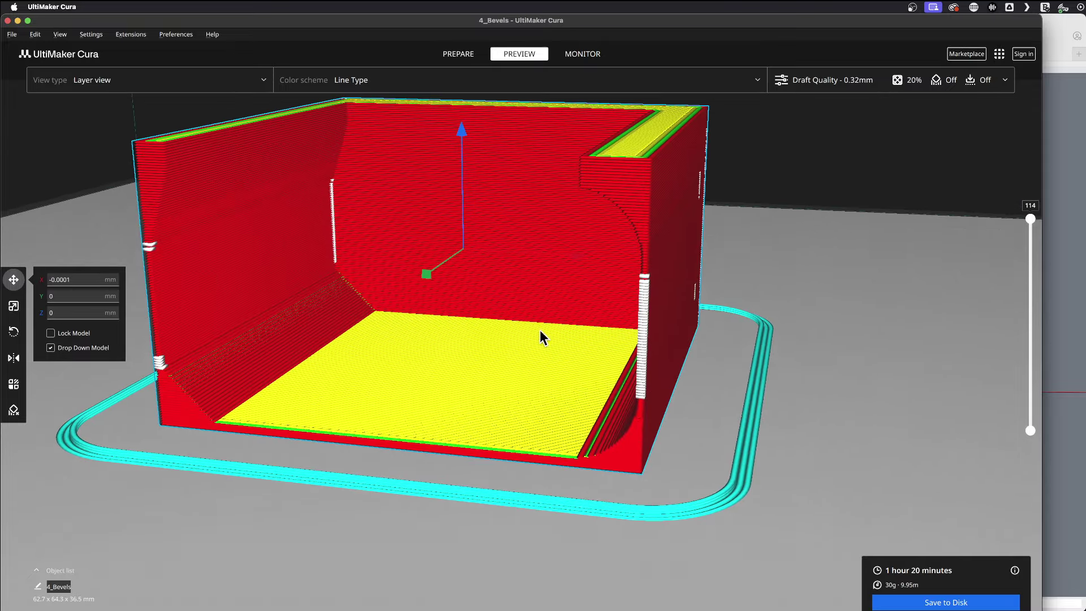
pyautogui.moveTo(446, 399); pyautogui.dragTo(472, 461, button='right')
pyautogui.scroll(-3, 487, 490)
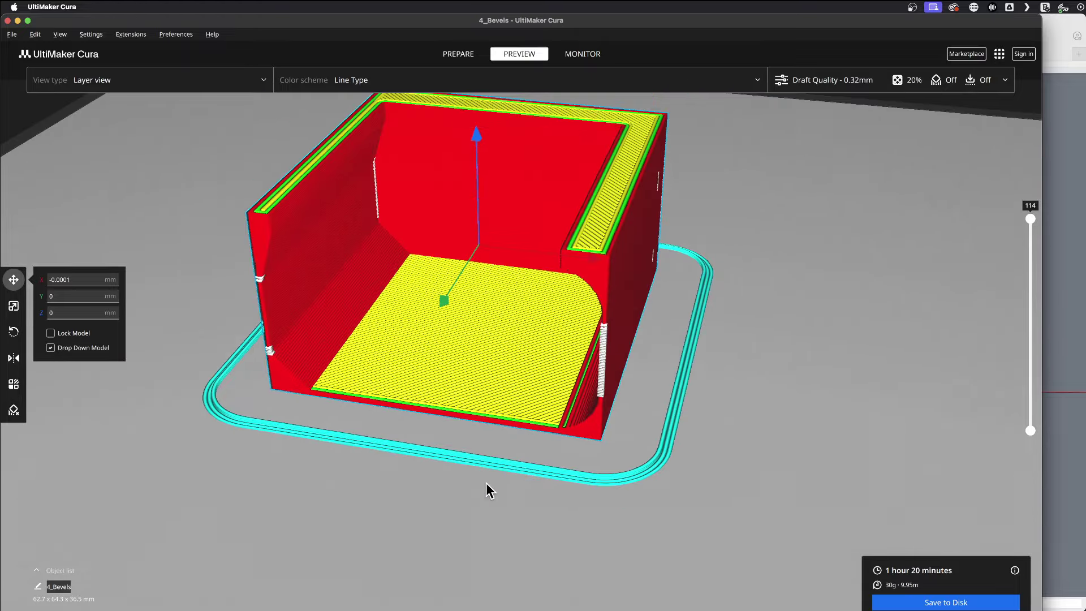
# Return to SketchUp and show the Nozzle Size scene with the trays and two nozzle parts
pyautogui.click(1059, 420)
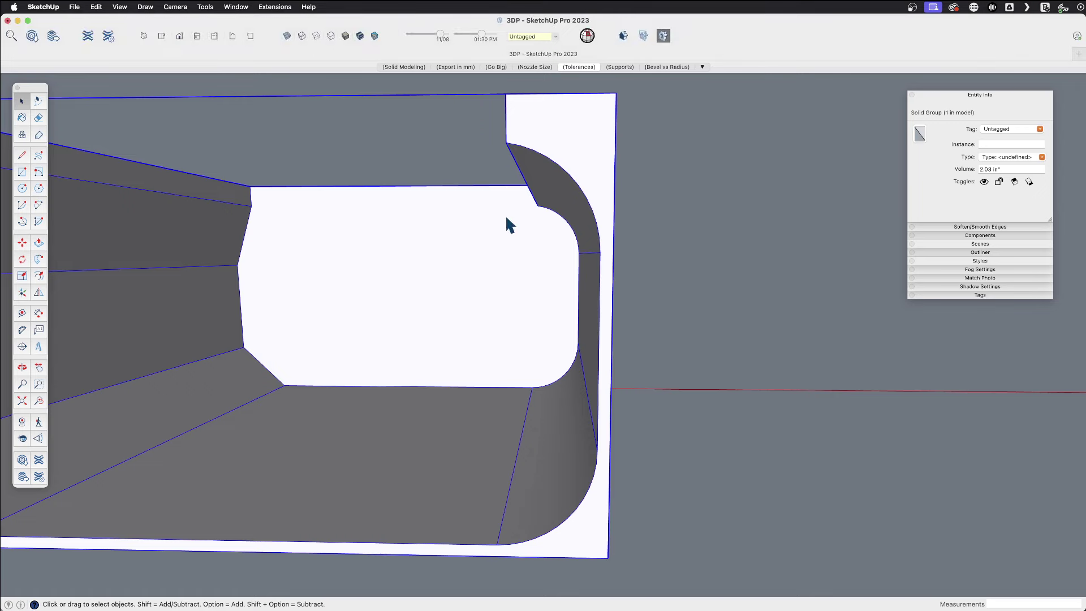
pyautogui.click(538, 68)
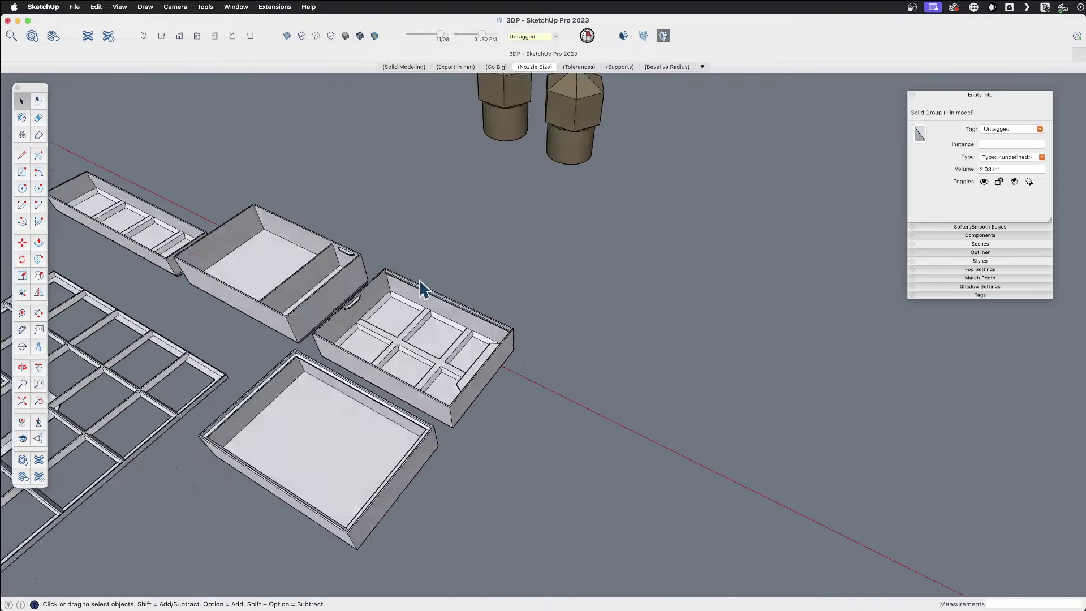
pyautogui.scroll(-4, 403, 273)
pyautogui.scroll(4, 558, 363)
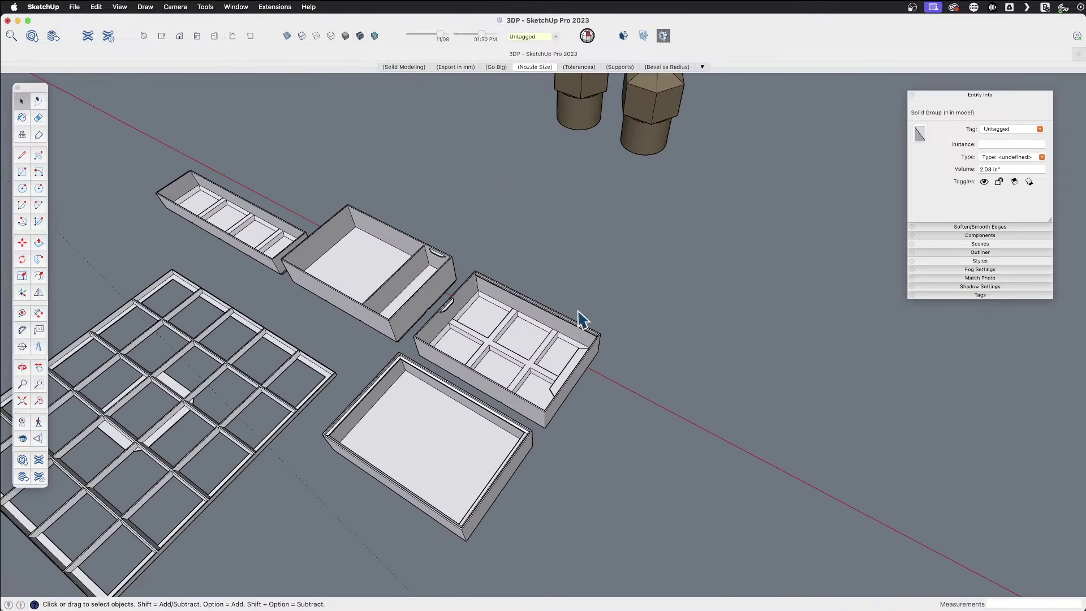